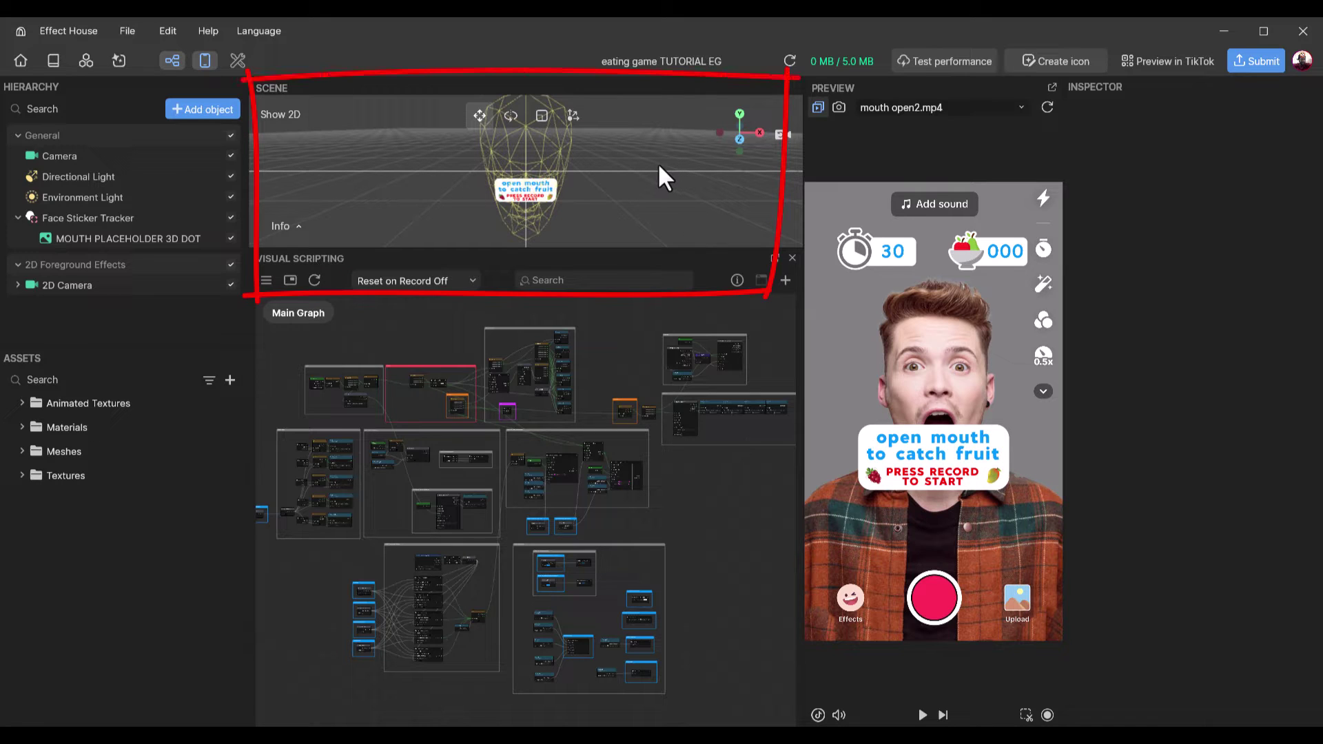
- Enlarge the scene view and inspect the face mesh and start banner from several angles in 3D and in 2D
{"action": "left_click_drag", "start_coordinate": [589, 248], "coordinate": [573, 425]}
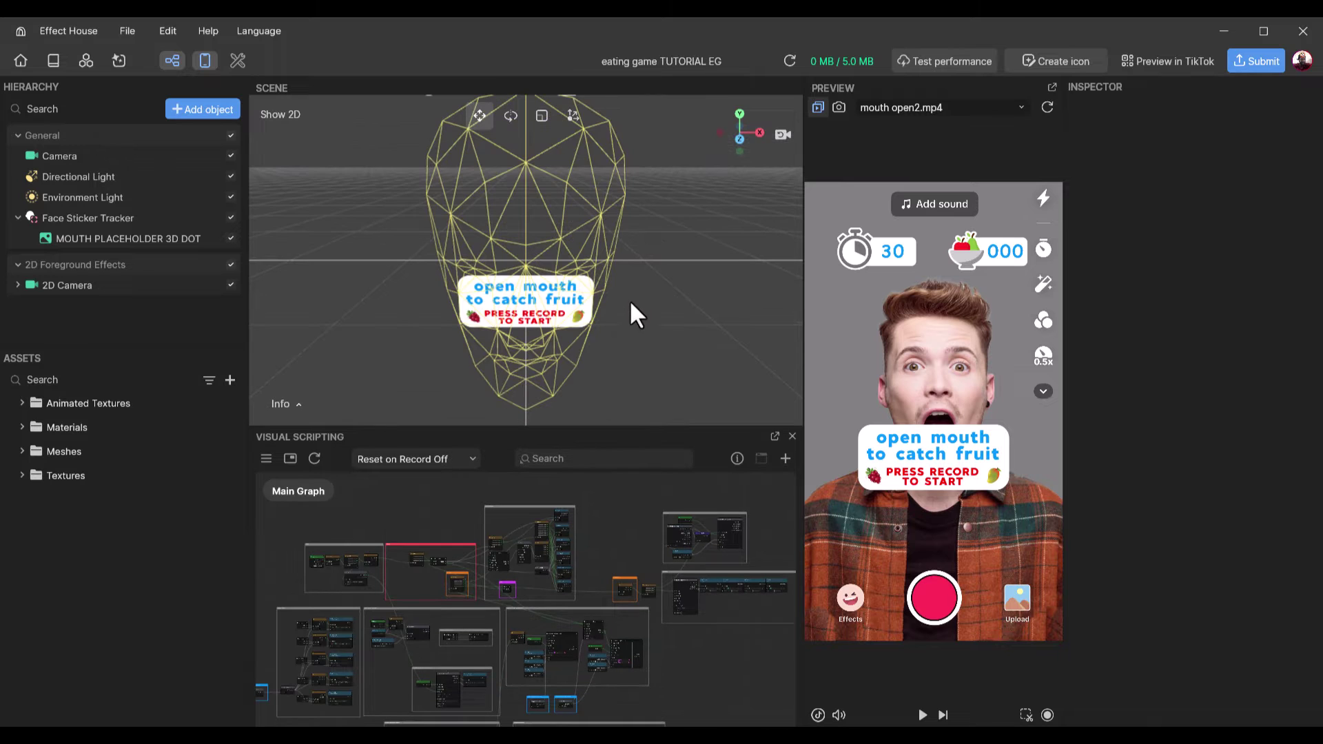
{"action": "right_click_drag", "start_coordinate": [629, 299], "coordinate": [652, 279]}
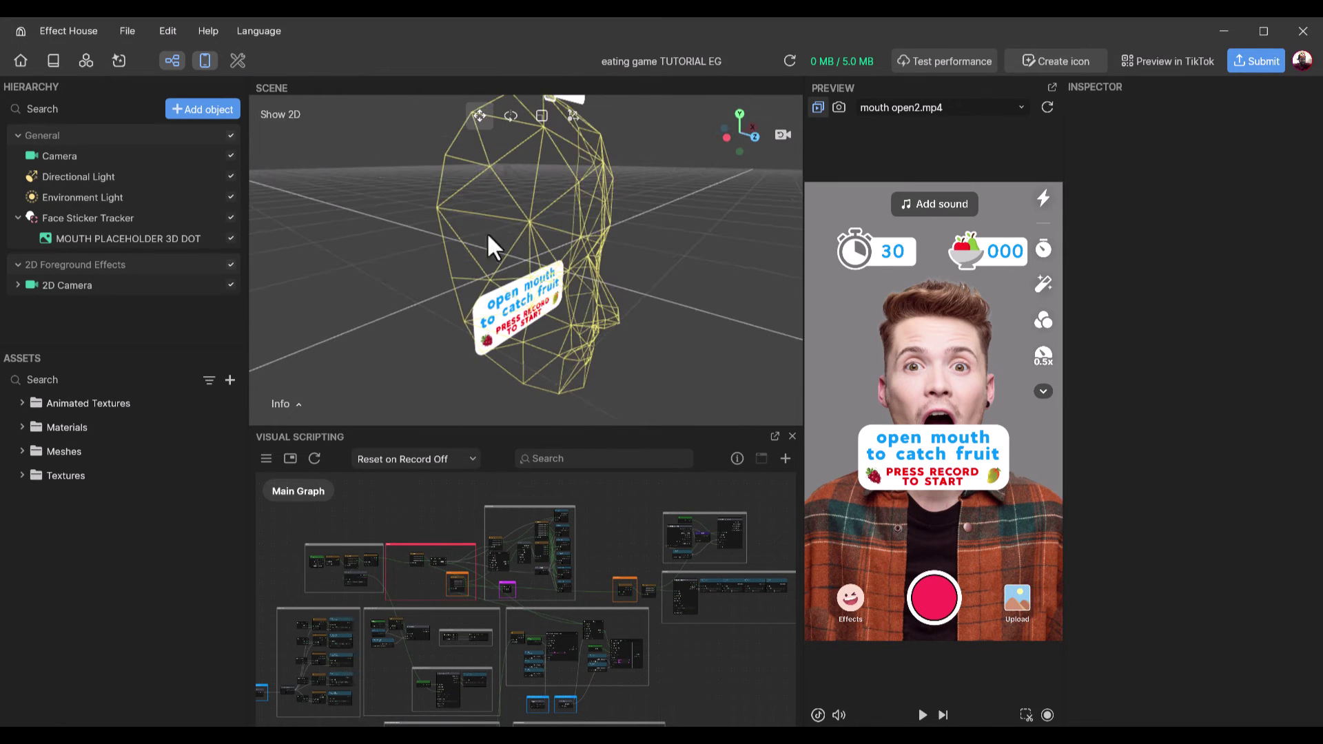
{"action": "right_click_drag", "start_coordinate": [487, 233], "coordinate": [457, 201]}
{"action": "left_click", "coordinate": [166, 235]}
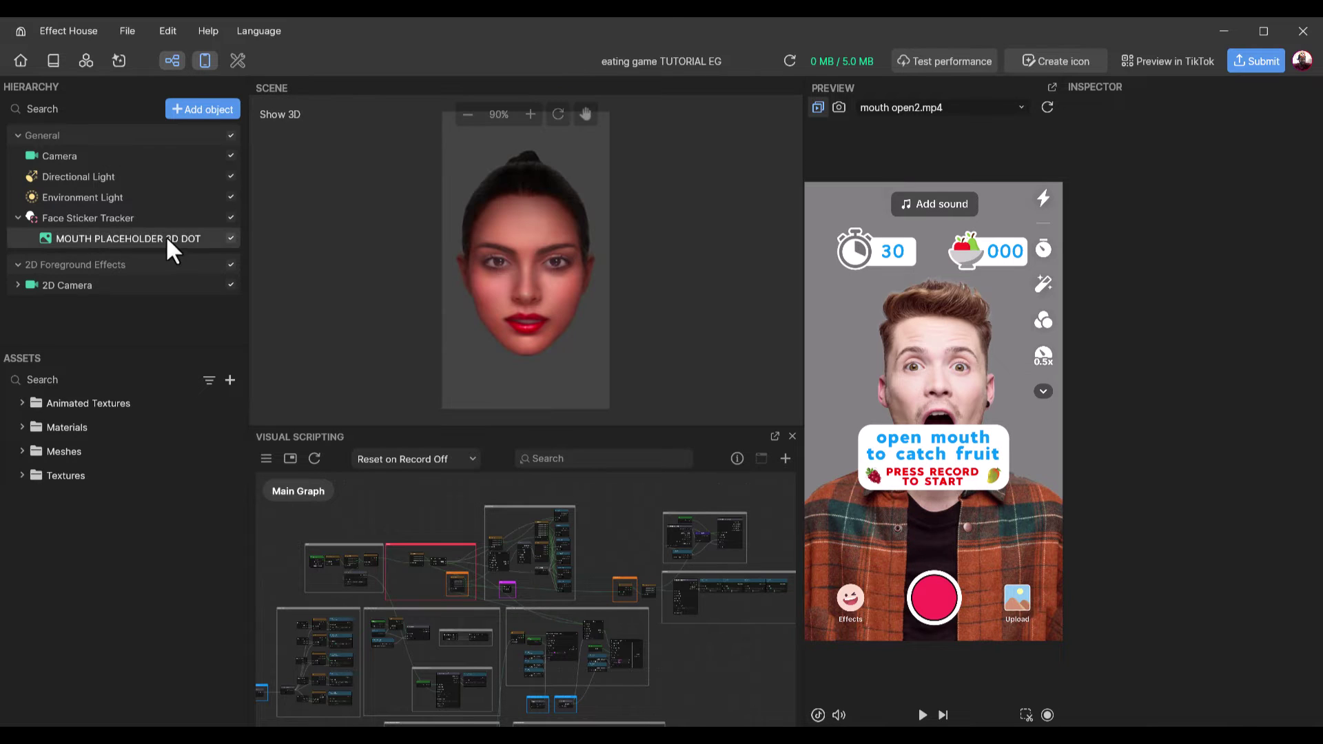
{"action": "left_click", "coordinate": [279, 115]}
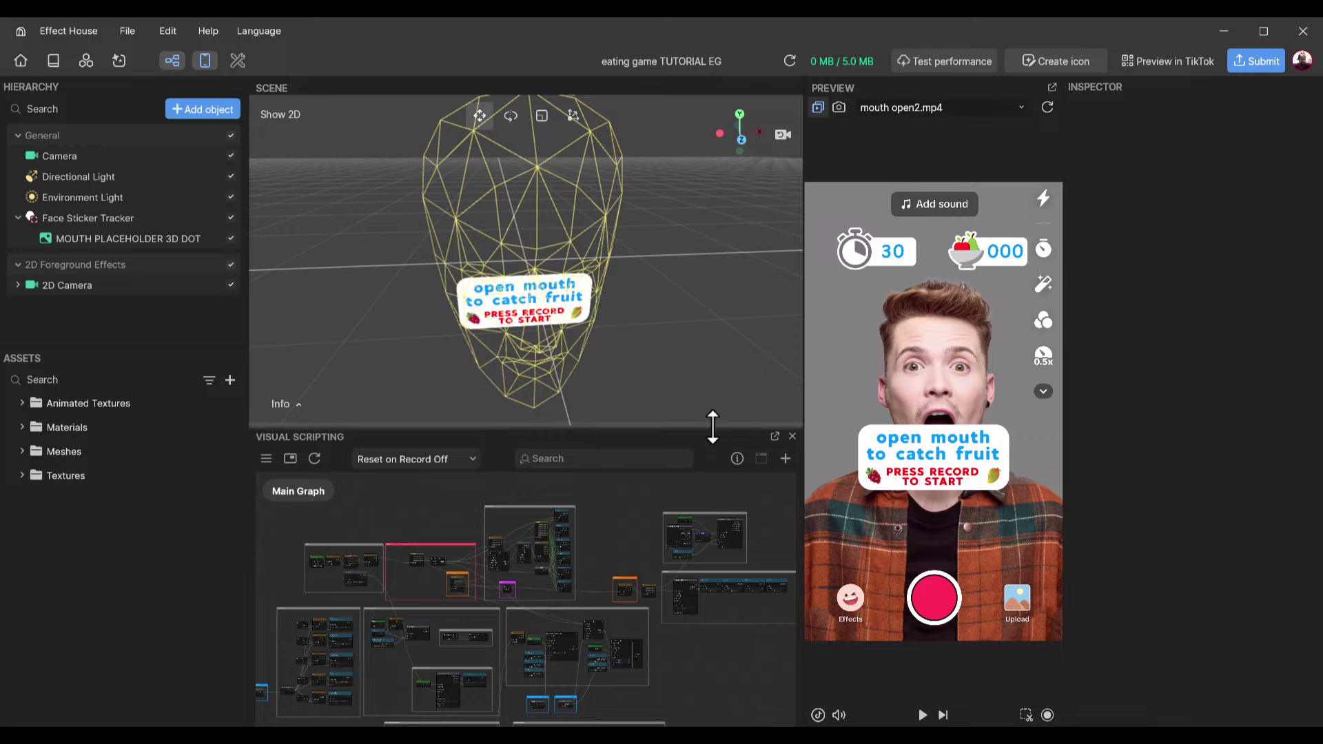
{"action": "left_click_drag", "start_coordinate": [712, 424], "coordinate": [712, 421]}
{"action": "left_click_drag", "start_coordinate": [709, 289], "coordinate": [709, 288]}
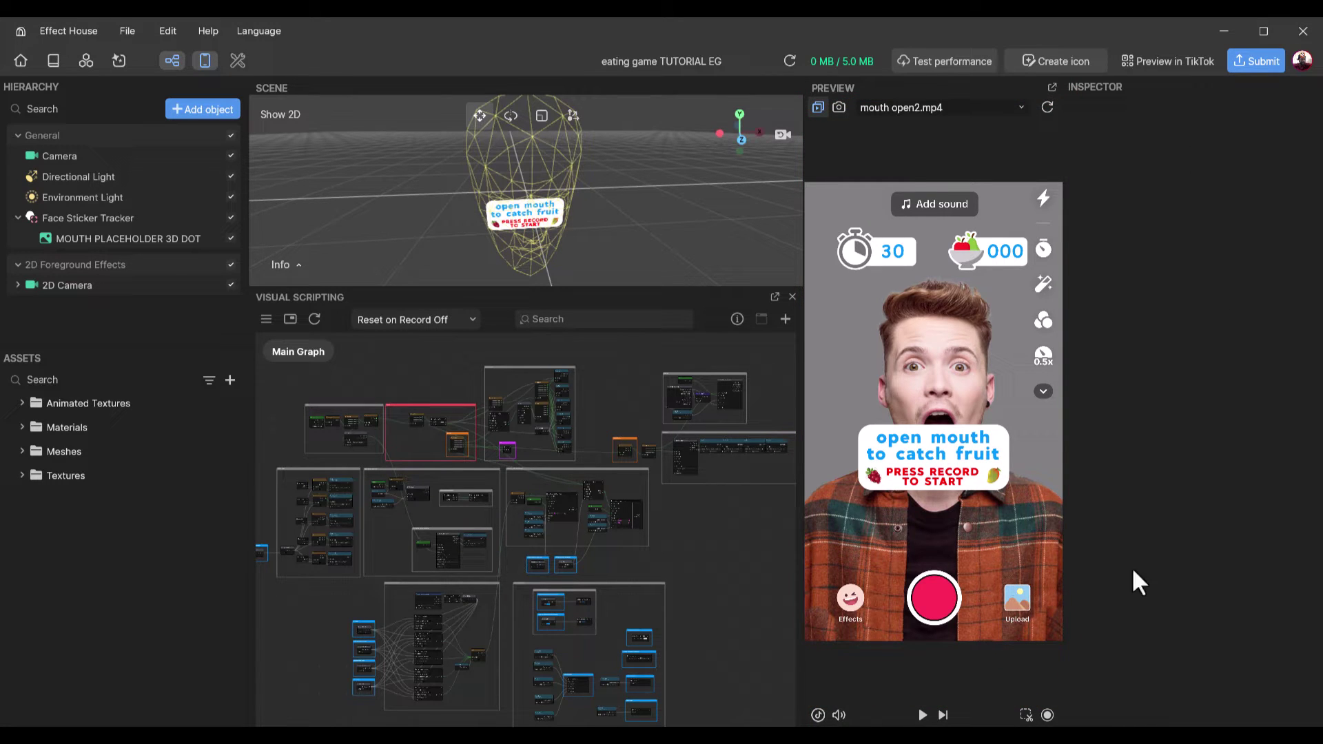
- Expand the Textures assets folder and inspect the 1point_PLUS copy texture
{"action": "left_click", "coordinate": [21, 474]}
{"action": "left_click", "coordinate": [62, 500]}
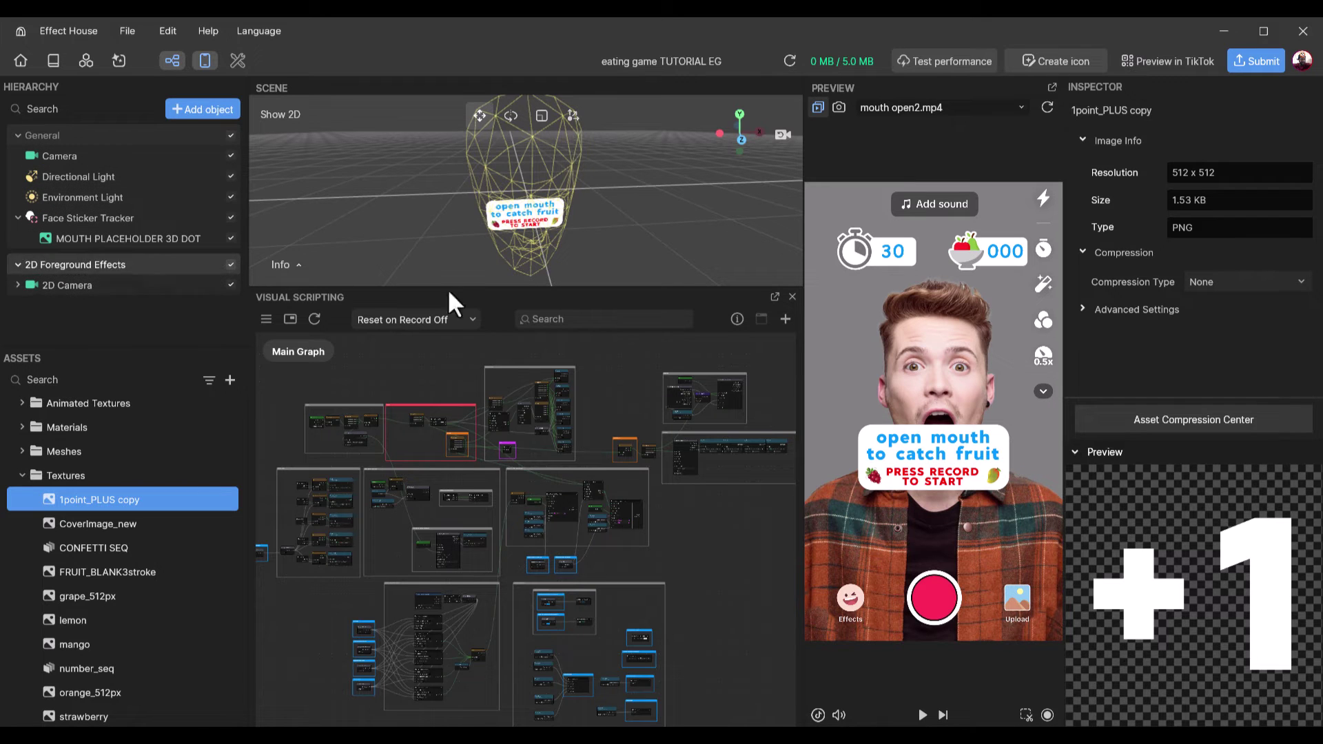
- Open the visual scripting graph in its own window, fit the whole graph and examine the Enable / Disable Rotation group
{"action": "left_click", "coordinate": [775, 299]}
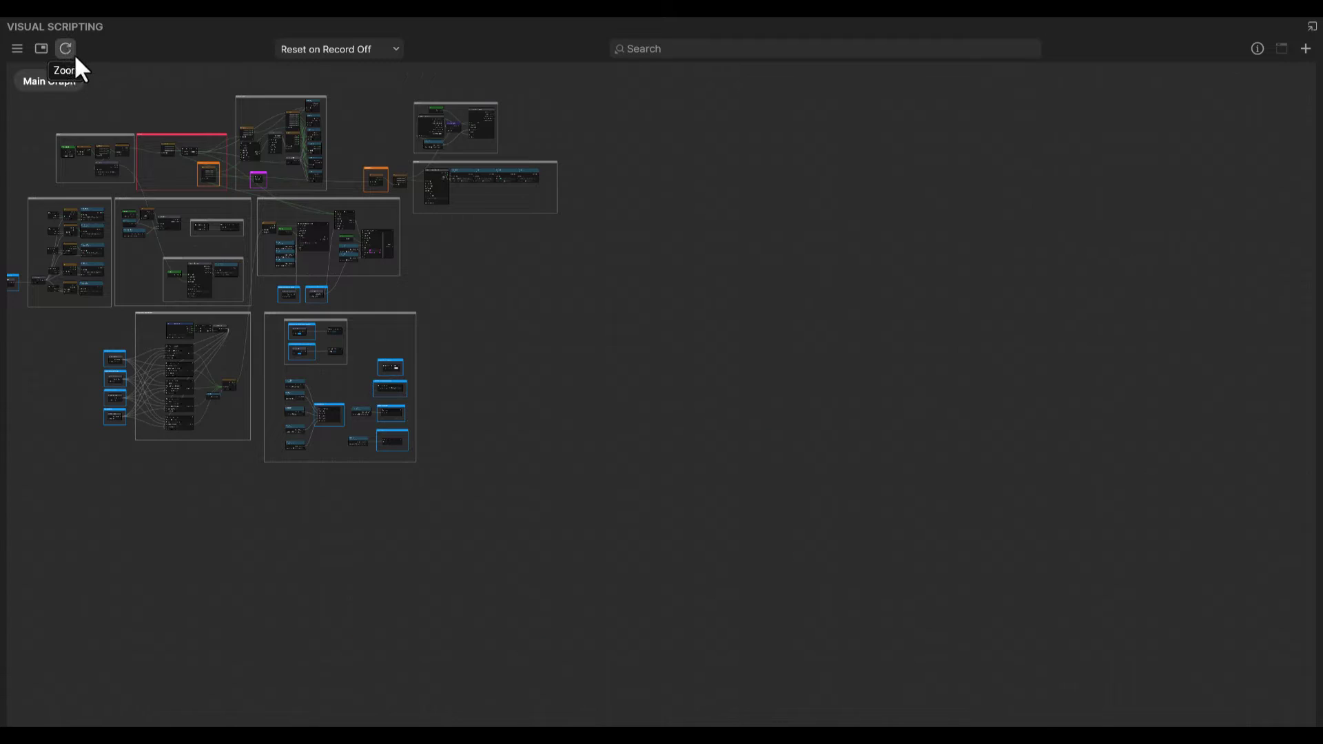
{"action": "left_click", "coordinate": [67, 47]}
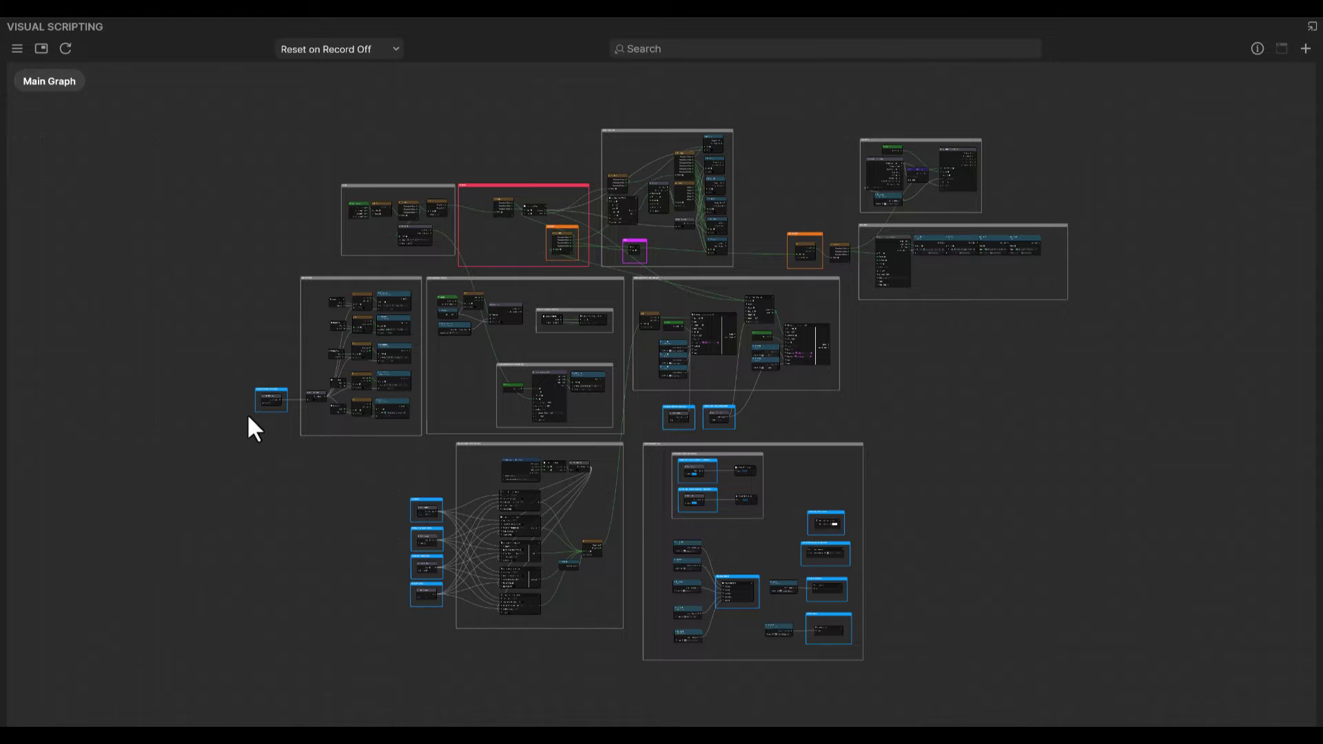
{"action": "scroll", "coordinate": [255, 411], "scroll_direction": "up", "scroll_amount": 5}
{"action": "scroll", "coordinate": [256, 411], "scroll_direction": "up", "scroll_amount": 4}
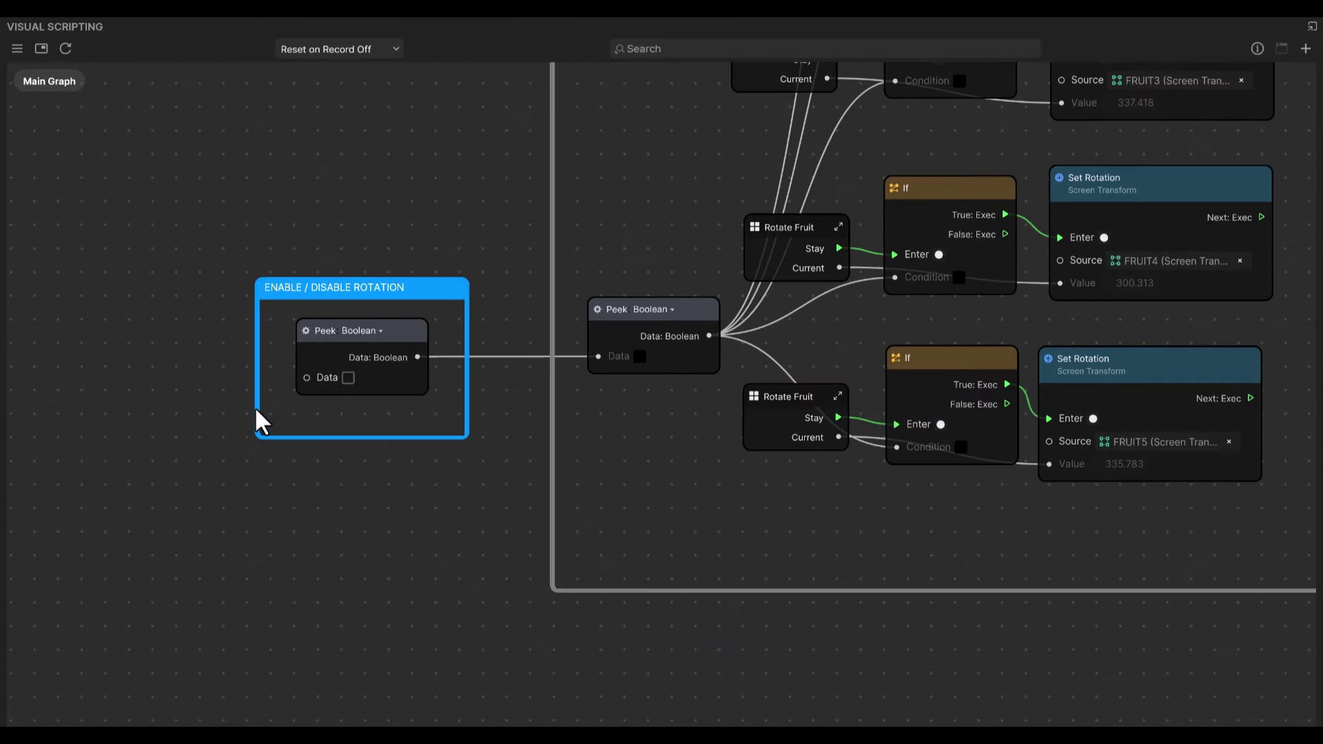
{"action": "scroll", "coordinate": [255, 410], "scroll_direction": "down", "scroll_amount": 10}
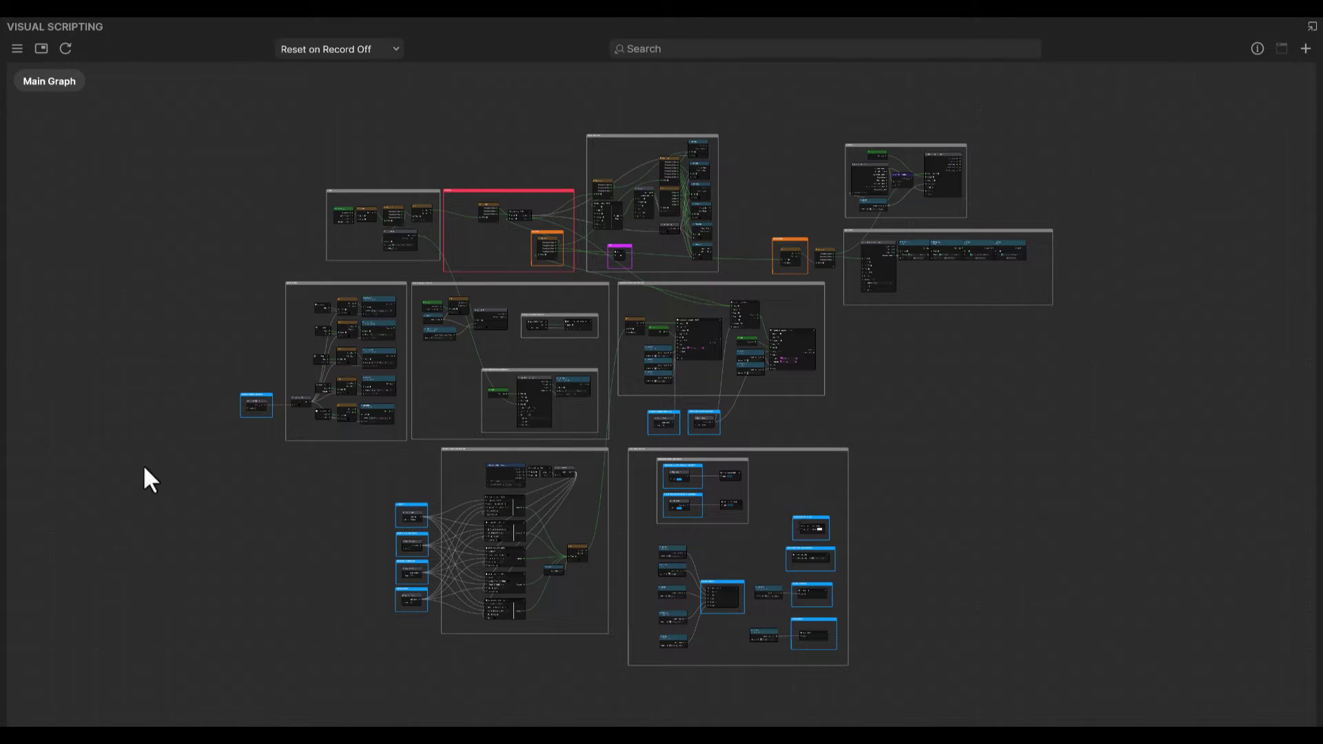
- Examine the timer and score text color groups and the Falling Images group with its fruit texture nodes
{"action": "scroll", "coordinate": [849, 561], "scroll_direction": "up", "scroll_amount": 5}
{"action": "scroll", "coordinate": [746, 459], "scroll_direction": "down", "scroll_amount": 5}
{"action": "scroll", "coordinate": [896, 586], "scroll_direction": "up", "scroll_amount": 8}
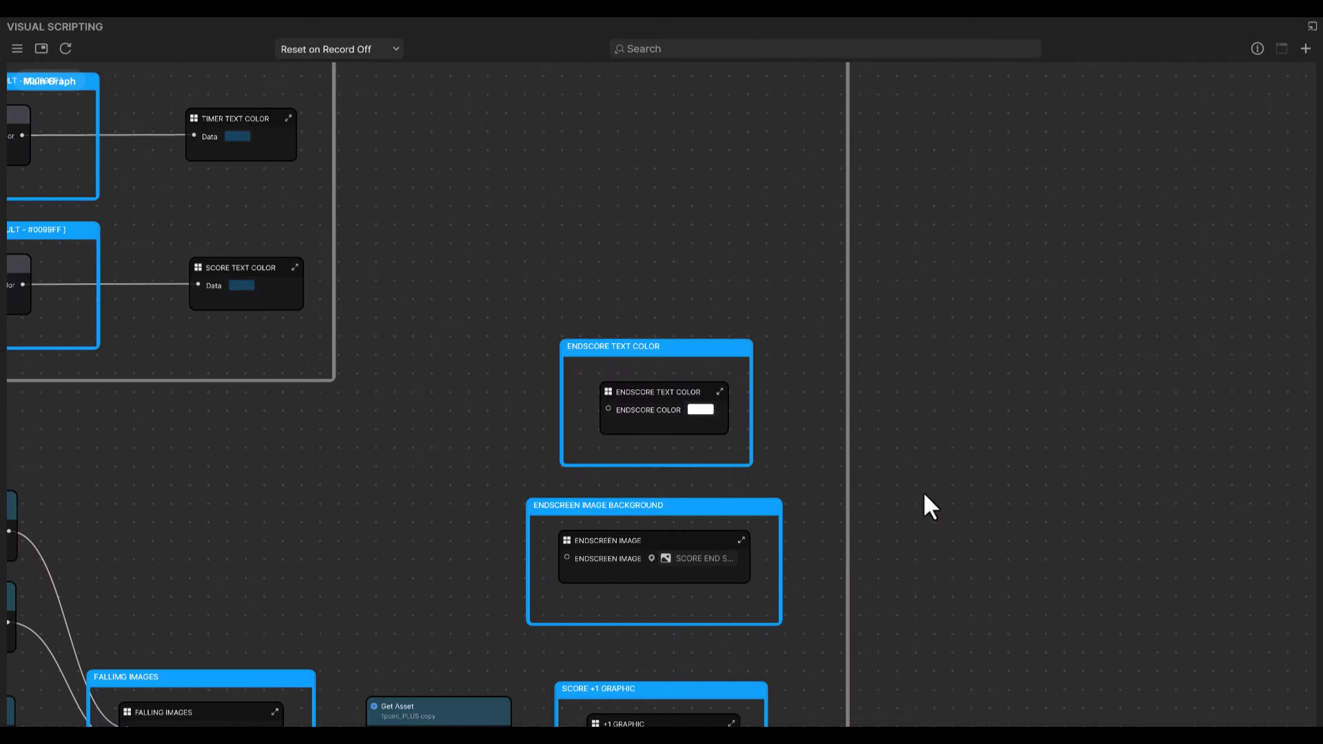
{"action": "scroll", "coordinate": [930, 483], "scroll_direction": "down", "scroll_amount": 2}
{"action": "scroll", "coordinate": [938, 471], "scroll_direction": "left", "scroll_amount": 5}
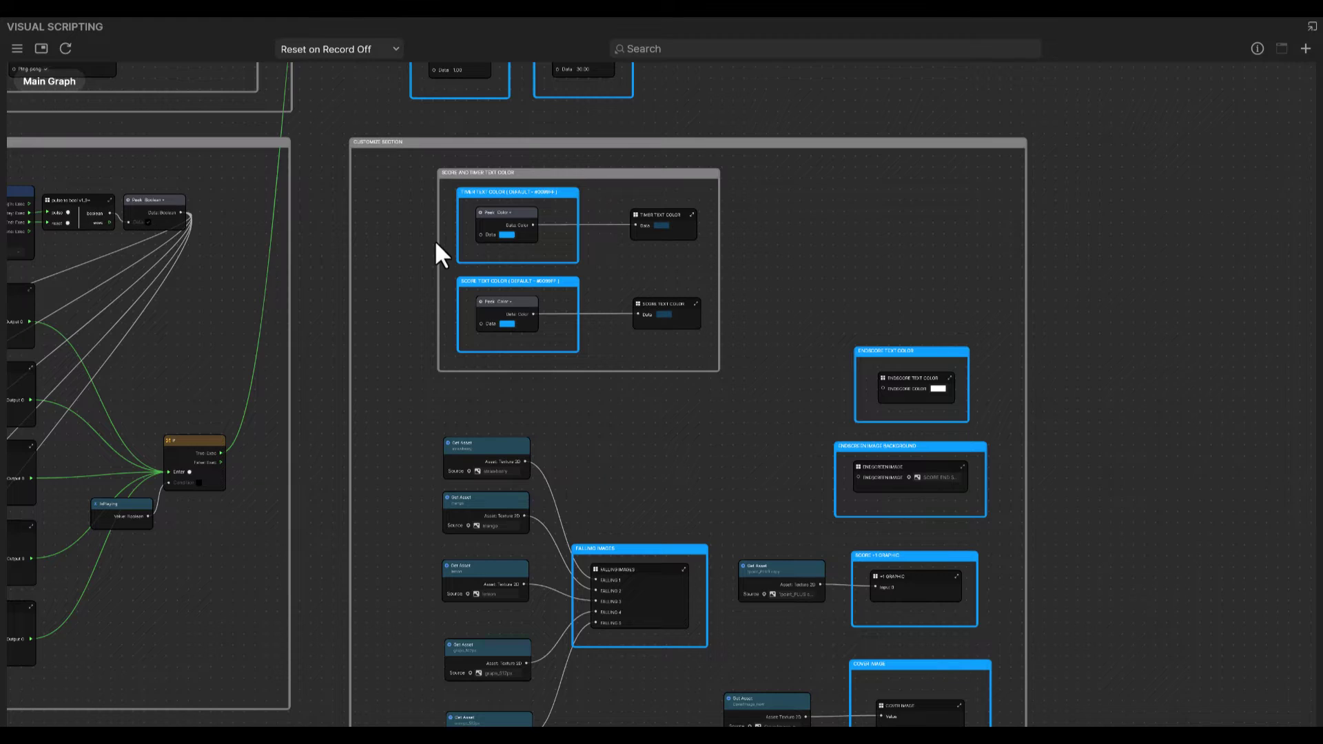
{"action": "scroll", "coordinate": [435, 242], "scroll_direction": "up", "scroll_amount": 3}
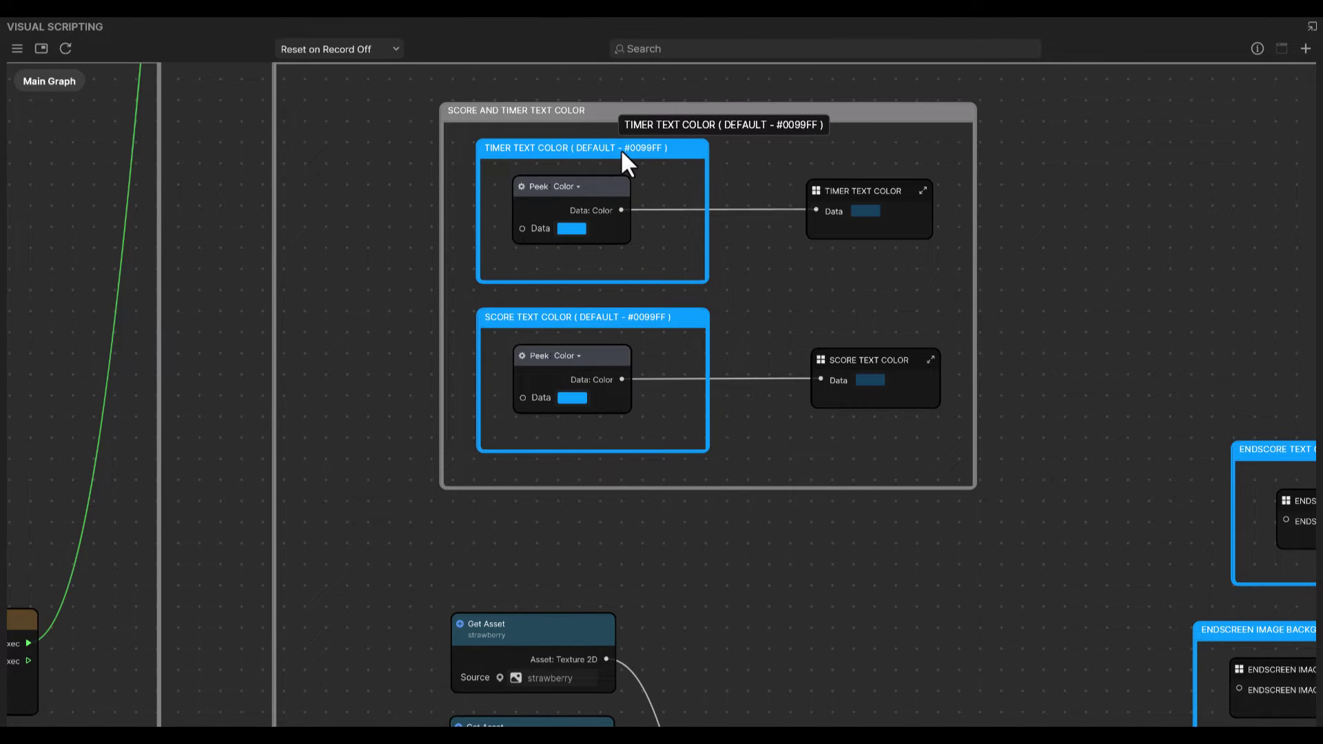
{"action": "scroll", "coordinate": [620, 150], "scroll_direction": "down", "scroll_amount": 3}
{"action": "middle_click_drag", "start_coordinate": [737, 431], "coordinate": [617, 296]}
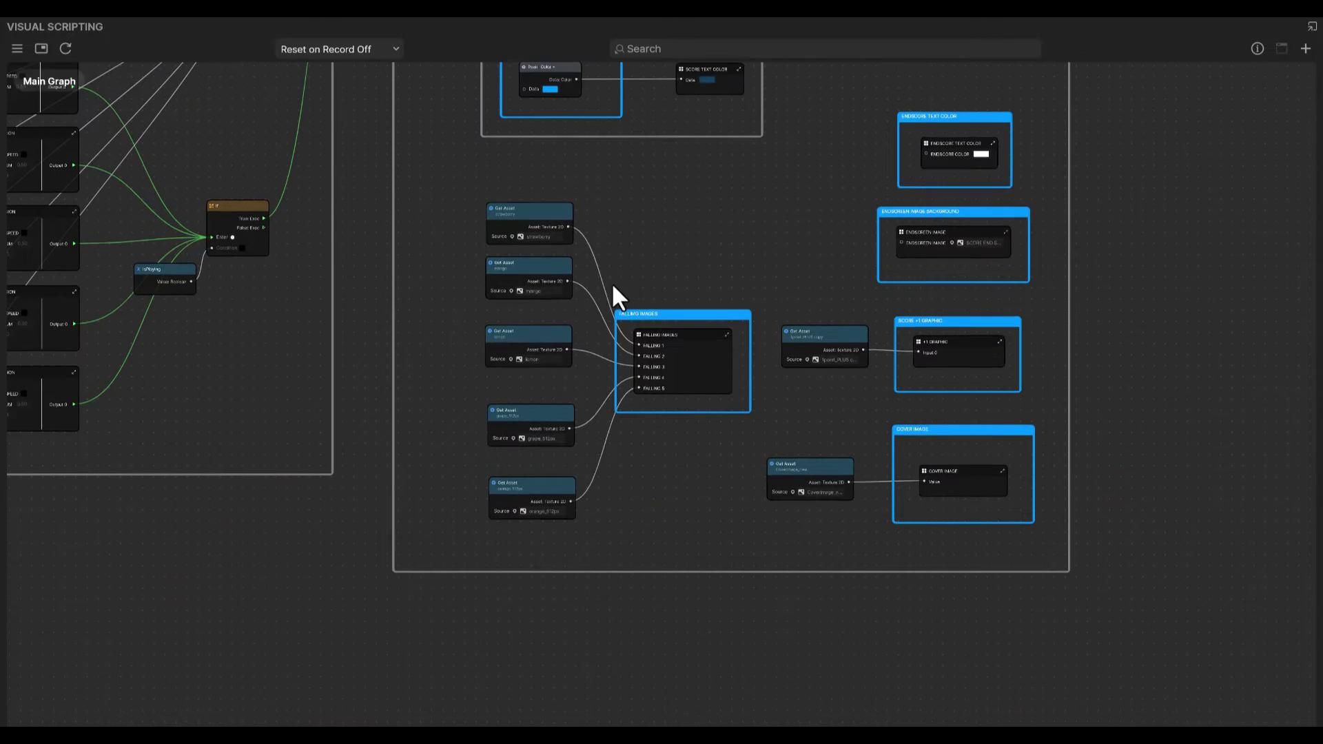
{"action": "scroll", "coordinate": [604, 288], "scroll_direction": "up", "scroll_amount": 2}
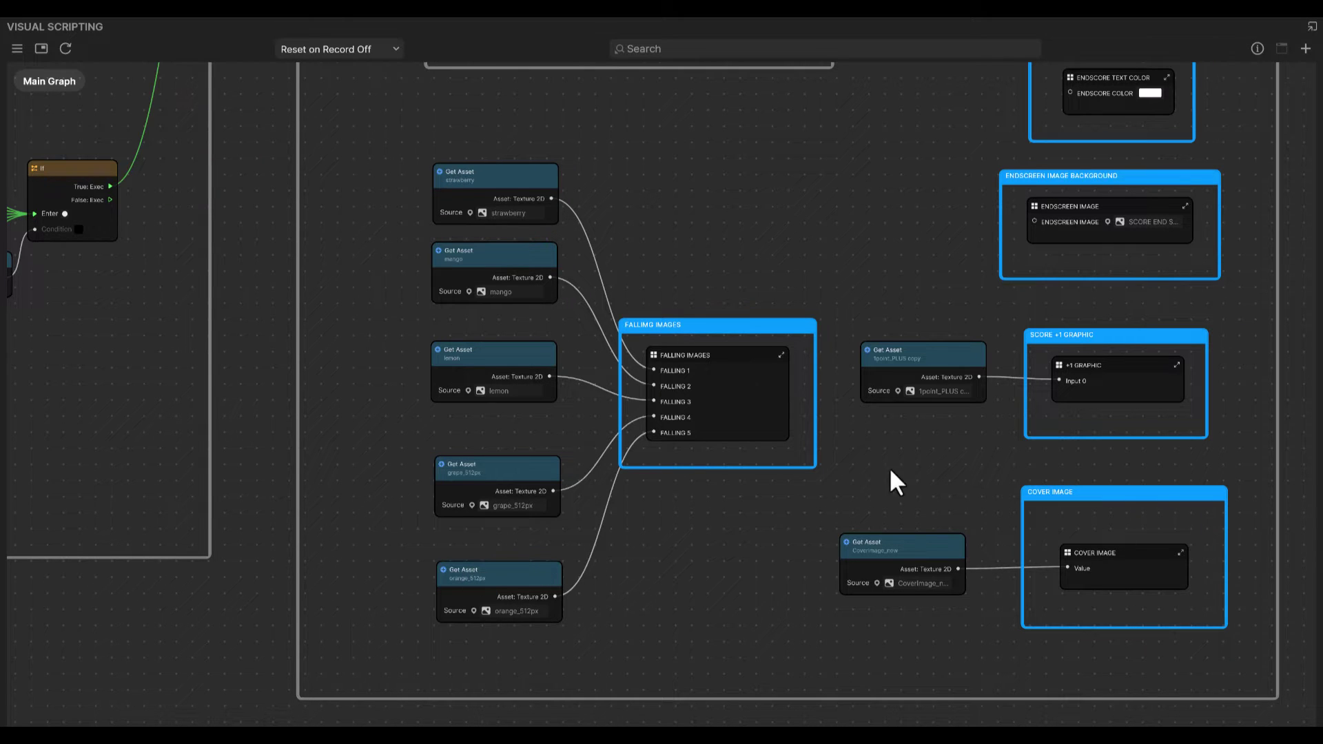
- Examine the Score +1 Graphic, Cover Image, Endscore Text Color and Endscreen Image Background groups
{"action": "middle_click_drag", "start_coordinate": [890, 471], "coordinate": [514, 502]}
{"action": "scroll", "coordinate": [596, 482], "scroll_direction": "up", "scroll_amount": 3}
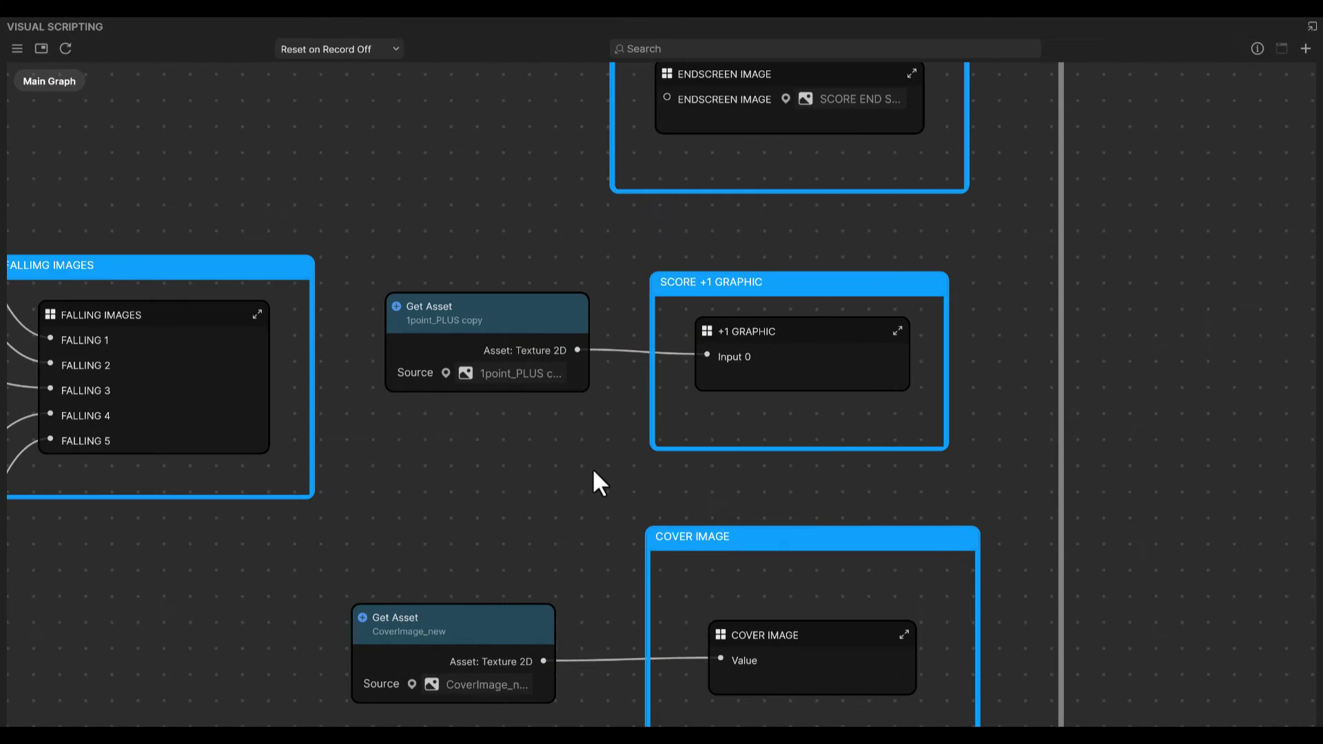
{"action": "scroll", "coordinate": [592, 473], "scroll_direction": "up", "scroll_amount": 1}
{"action": "middle_click_drag", "start_coordinate": [592, 472], "coordinate": [572, 366]}
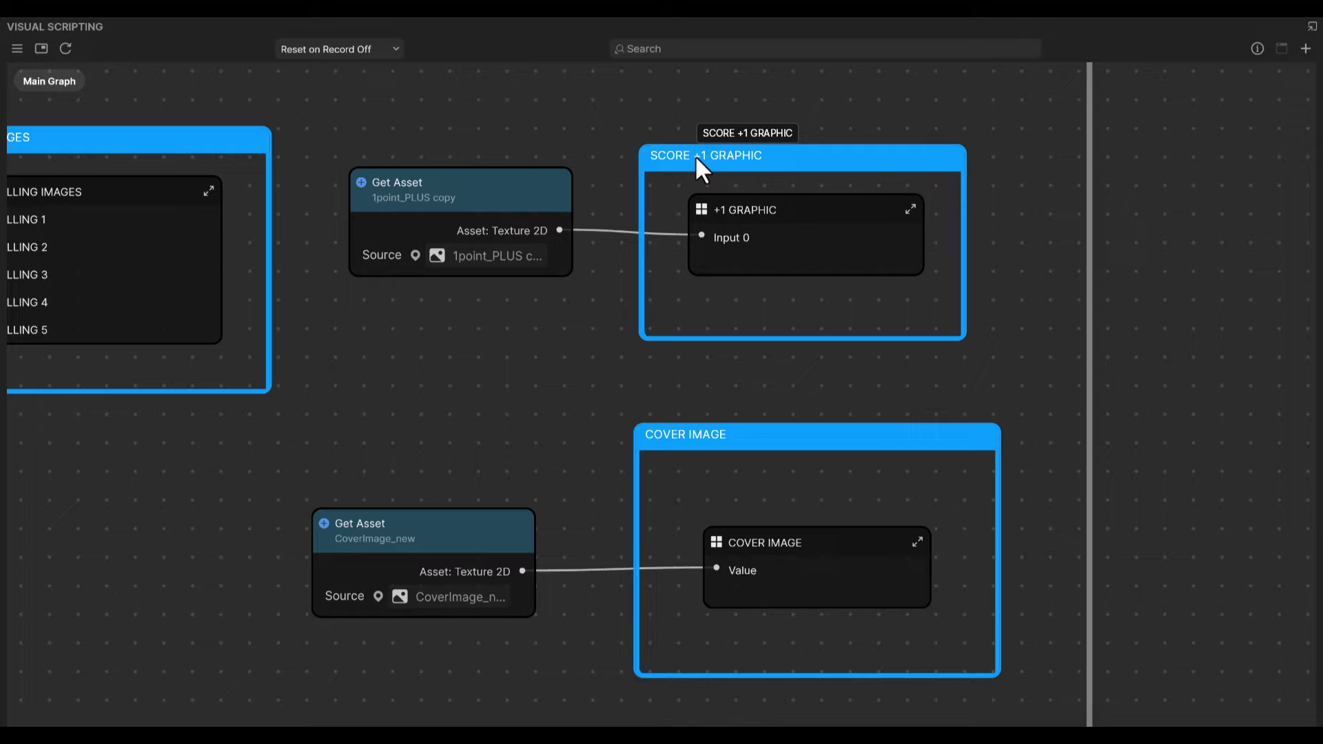
{"action": "middle_click_drag", "start_coordinate": [594, 392], "coordinate": [569, 297]}
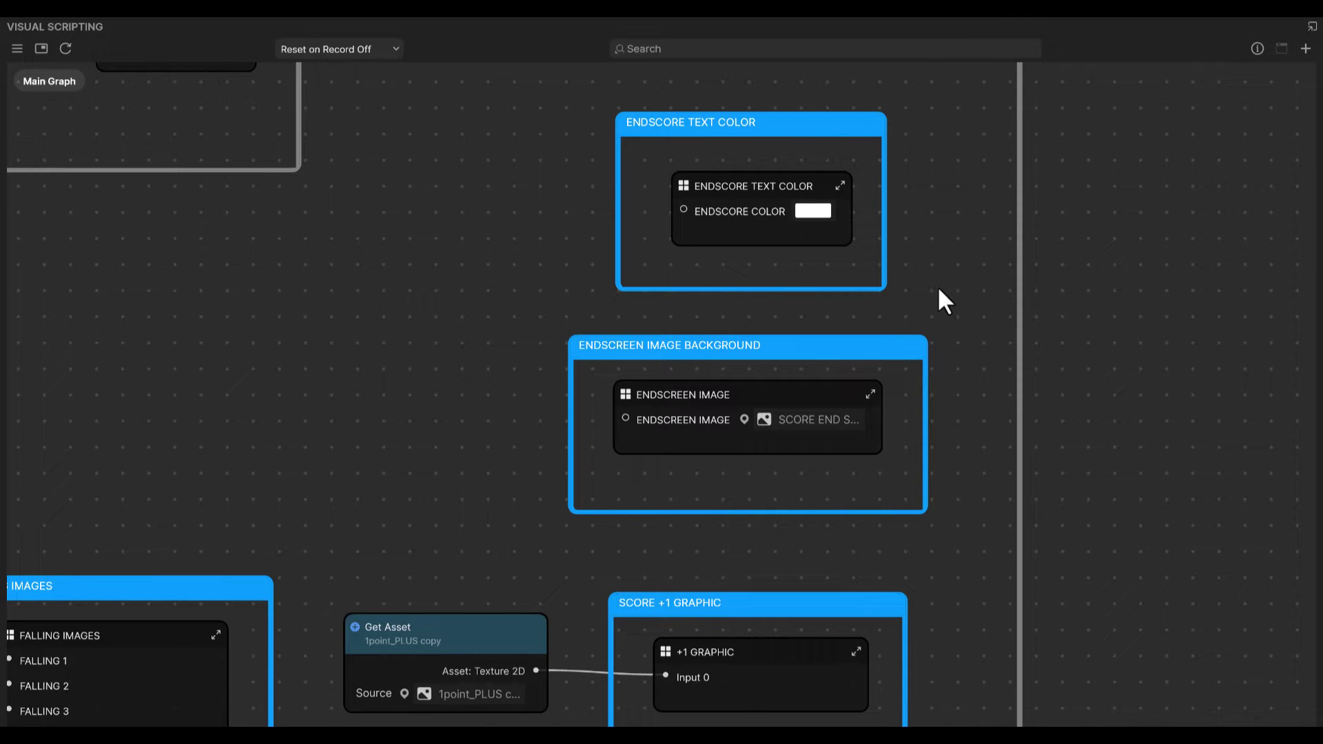
{"action": "scroll", "coordinate": [938, 301], "scroll_direction": "down", "scroll_amount": 6}
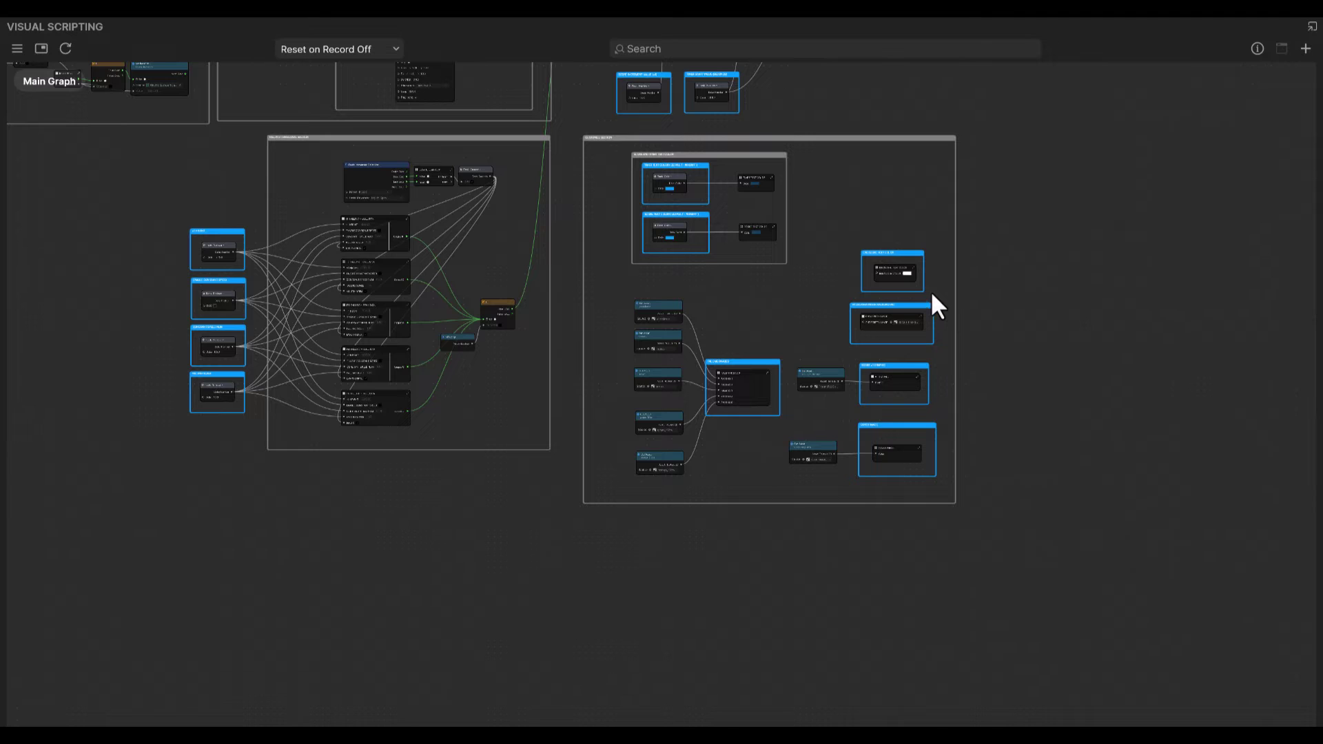
- Review the overall node graph and look again at the Enable / Disable Rotation group
{"action": "middle_click_drag", "start_coordinate": [828, 237], "coordinate": [1020, 361]}
{"action": "scroll", "coordinate": [1020, 361], "scroll_direction": "down", "scroll_amount": 3}
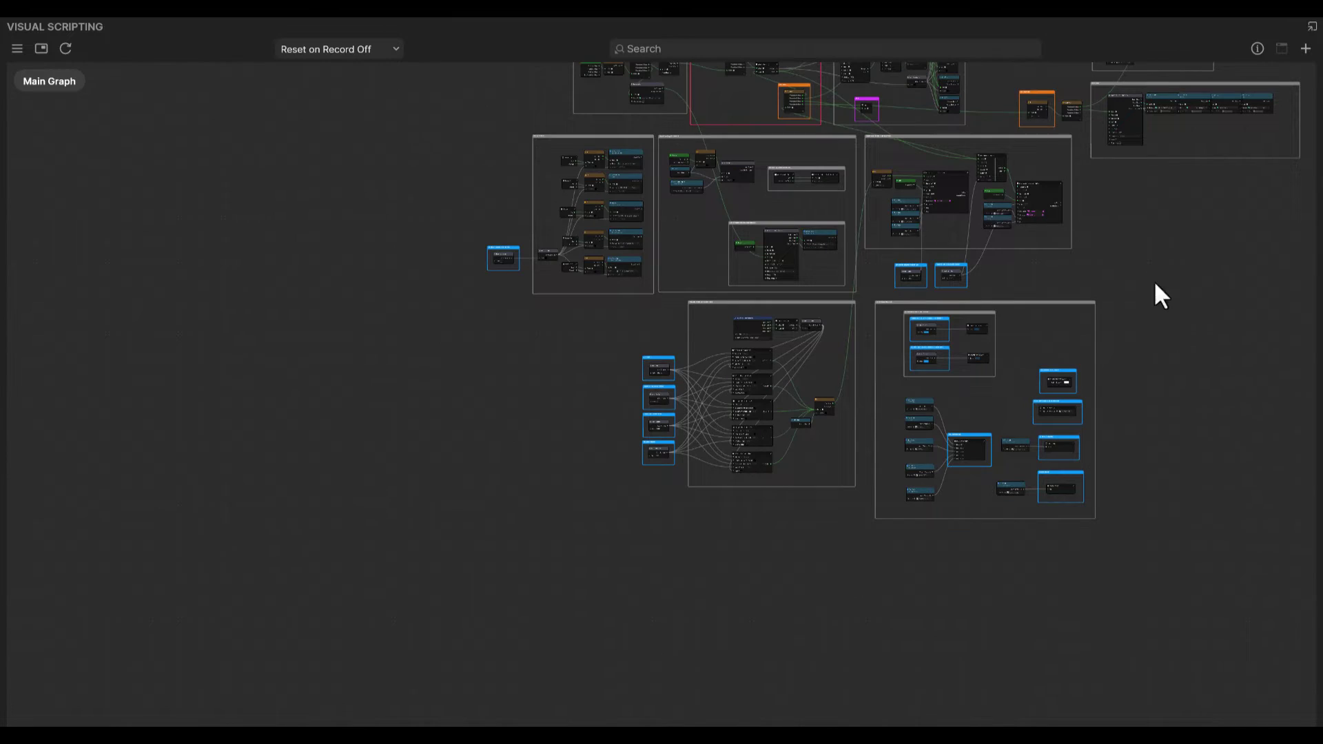
{"action": "middle_click_drag", "start_coordinate": [1157, 292], "coordinate": [978, 318]}
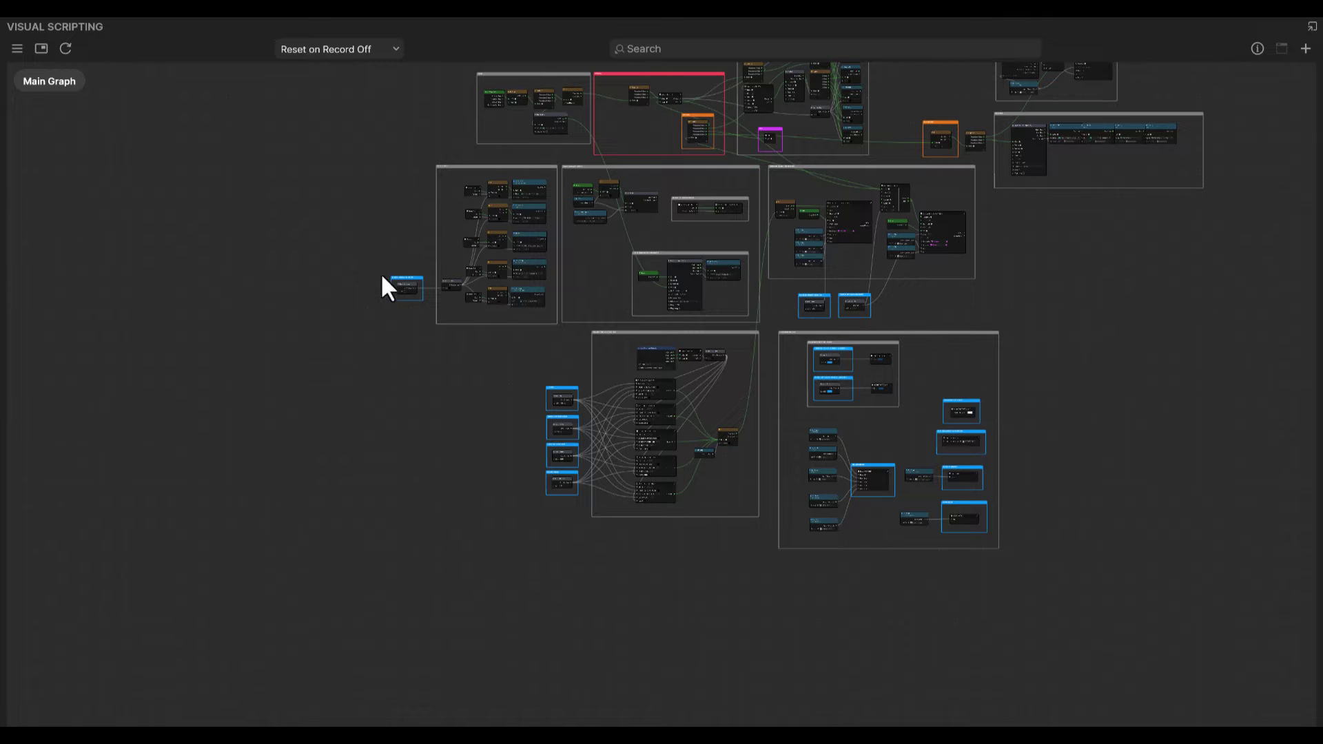
{"action": "scroll", "coordinate": [391, 298], "scroll_direction": "up", "scroll_amount": 2}
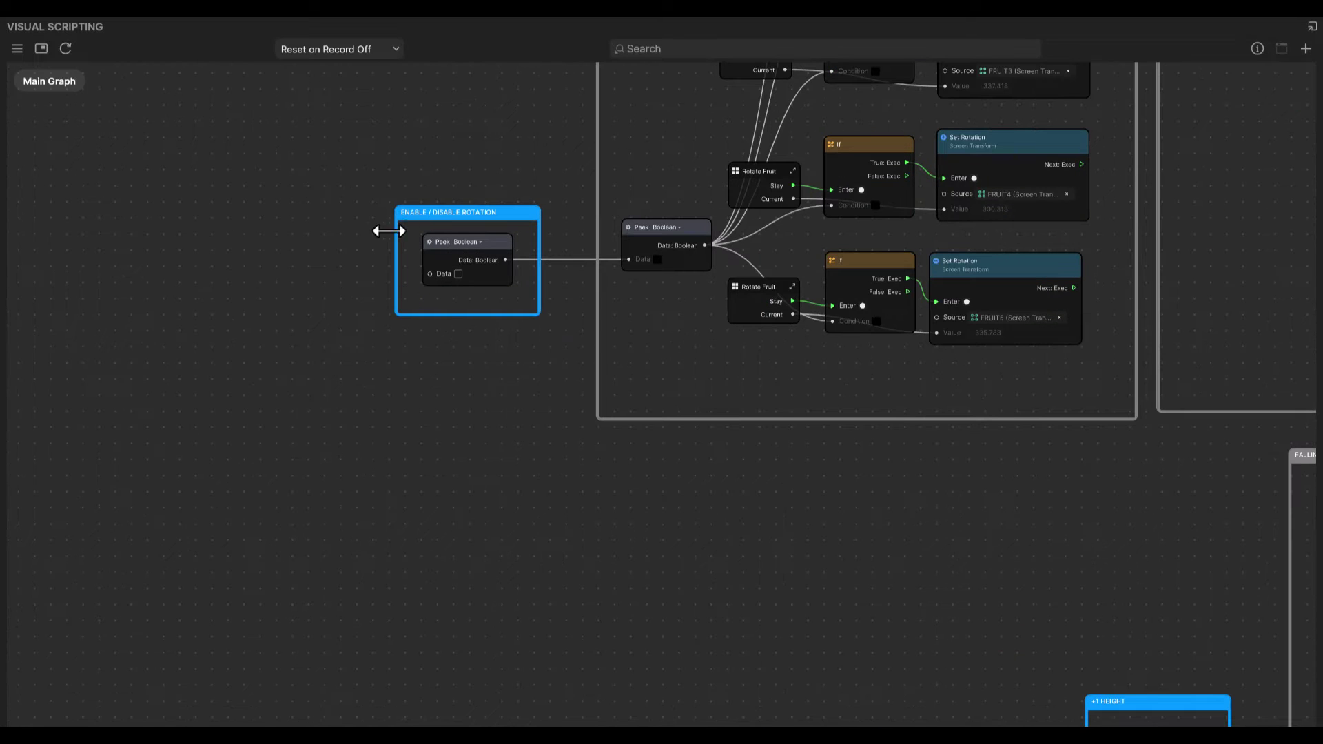
{"action": "scroll", "coordinate": [447, 307], "scroll_direction": "down", "scroll_amount": 5}
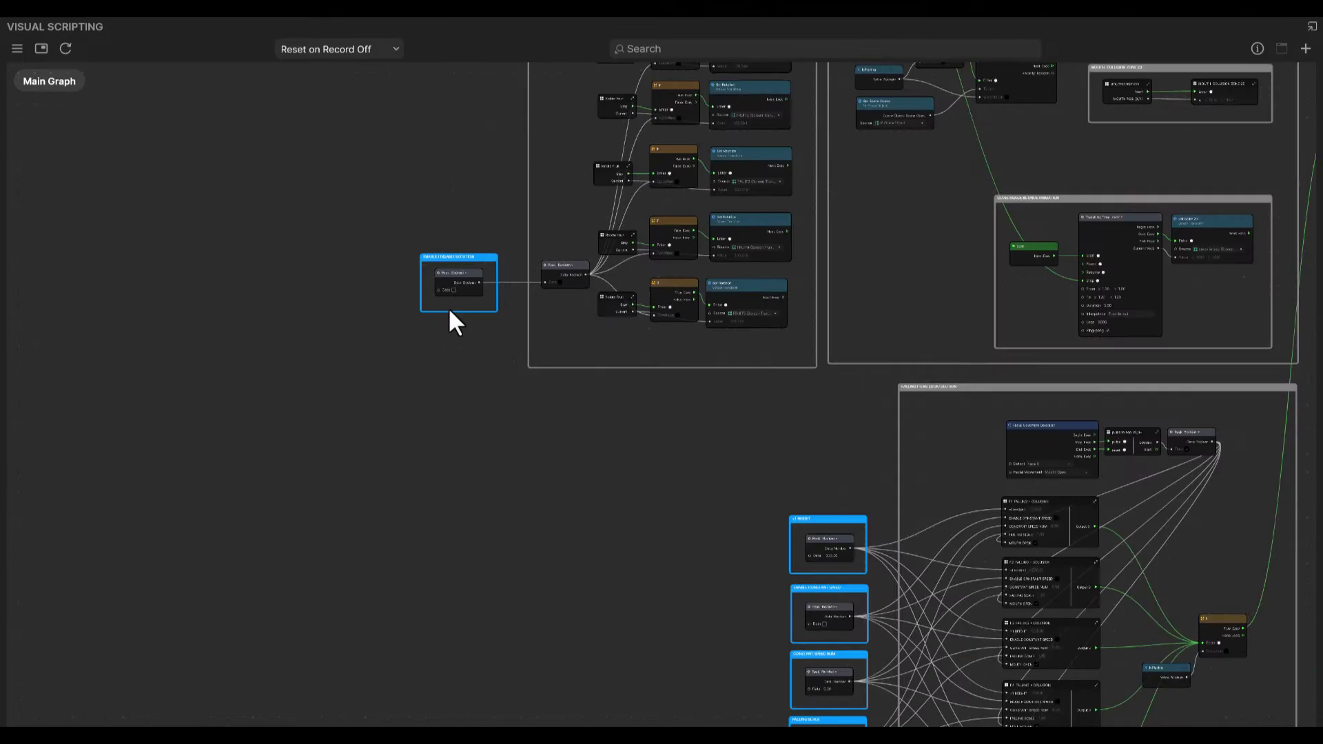
{"action": "left_click_drag", "start_coordinate": [539, 403], "coordinate": [482, 292]}
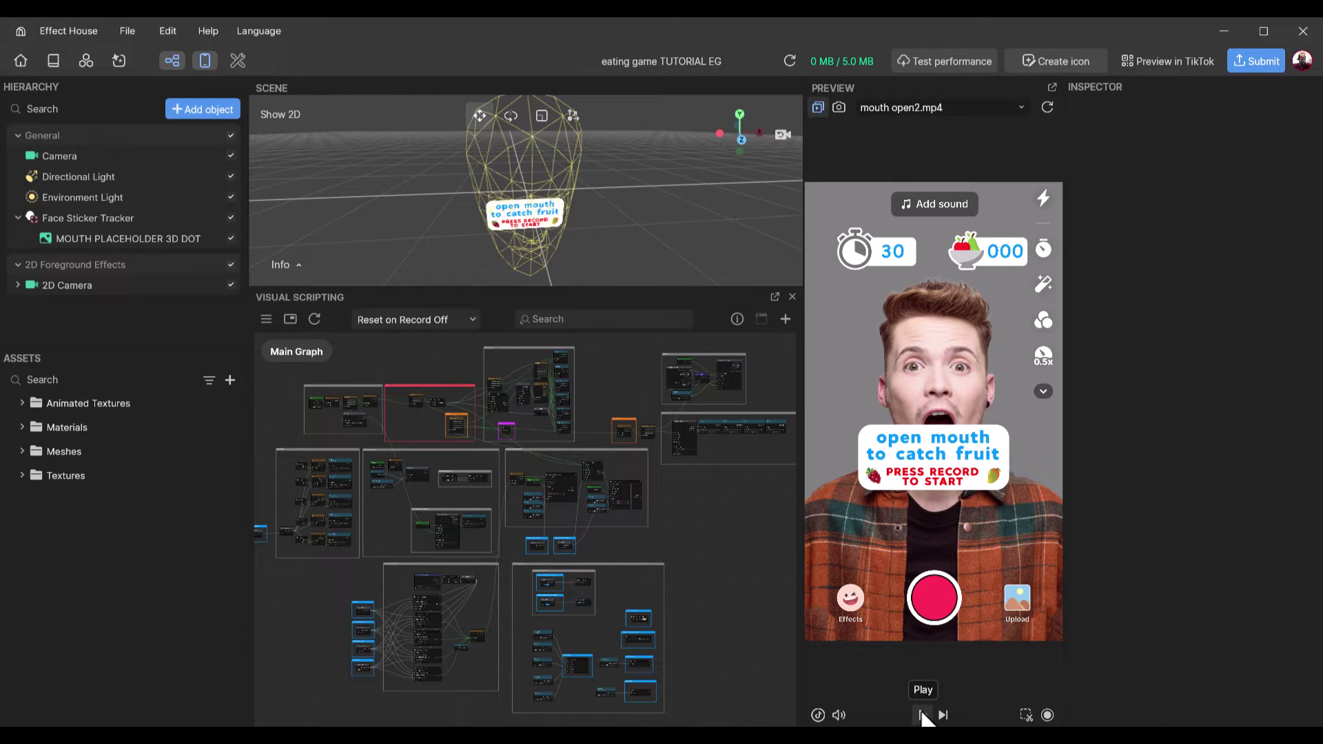
- Test the eating game in the preview by recording a full round, stop the recording and pause playback
{"action": "left_click", "coordinate": [944, 601]}
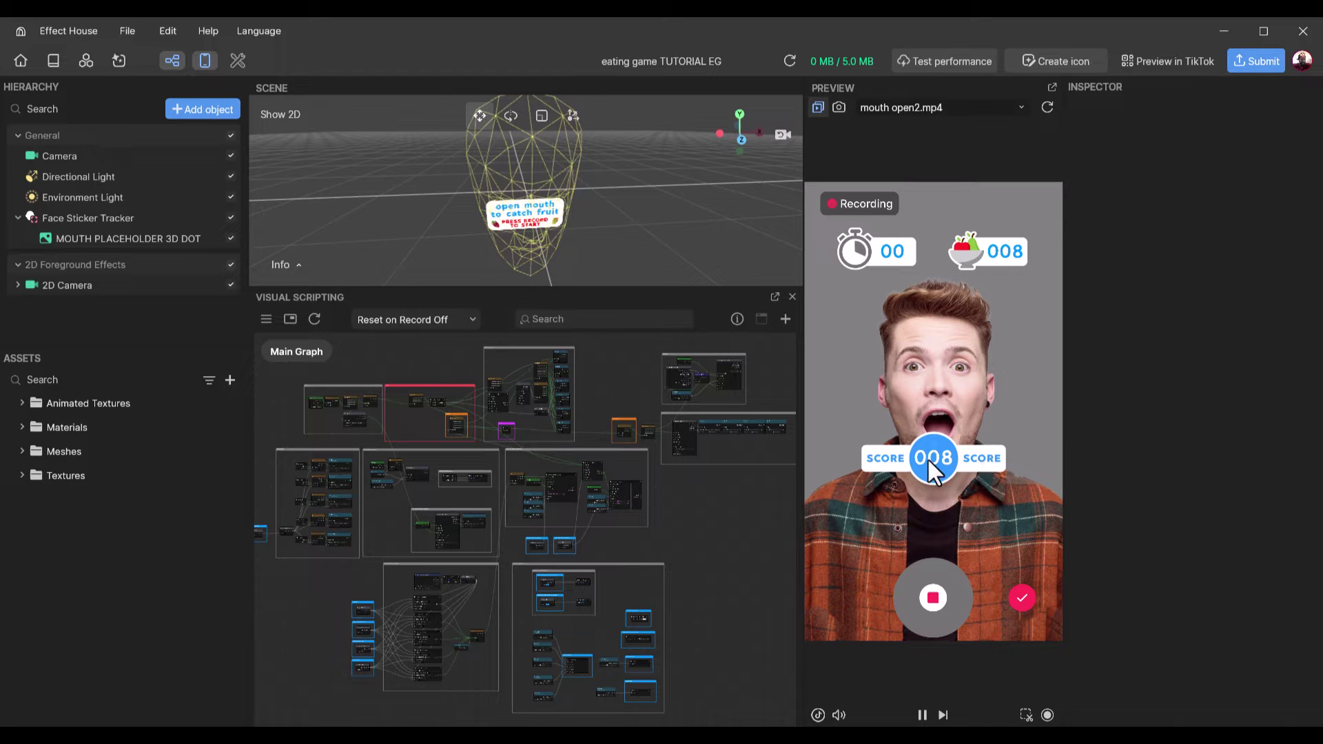
{"action": "left_click", "coordinate": [933, 598]}
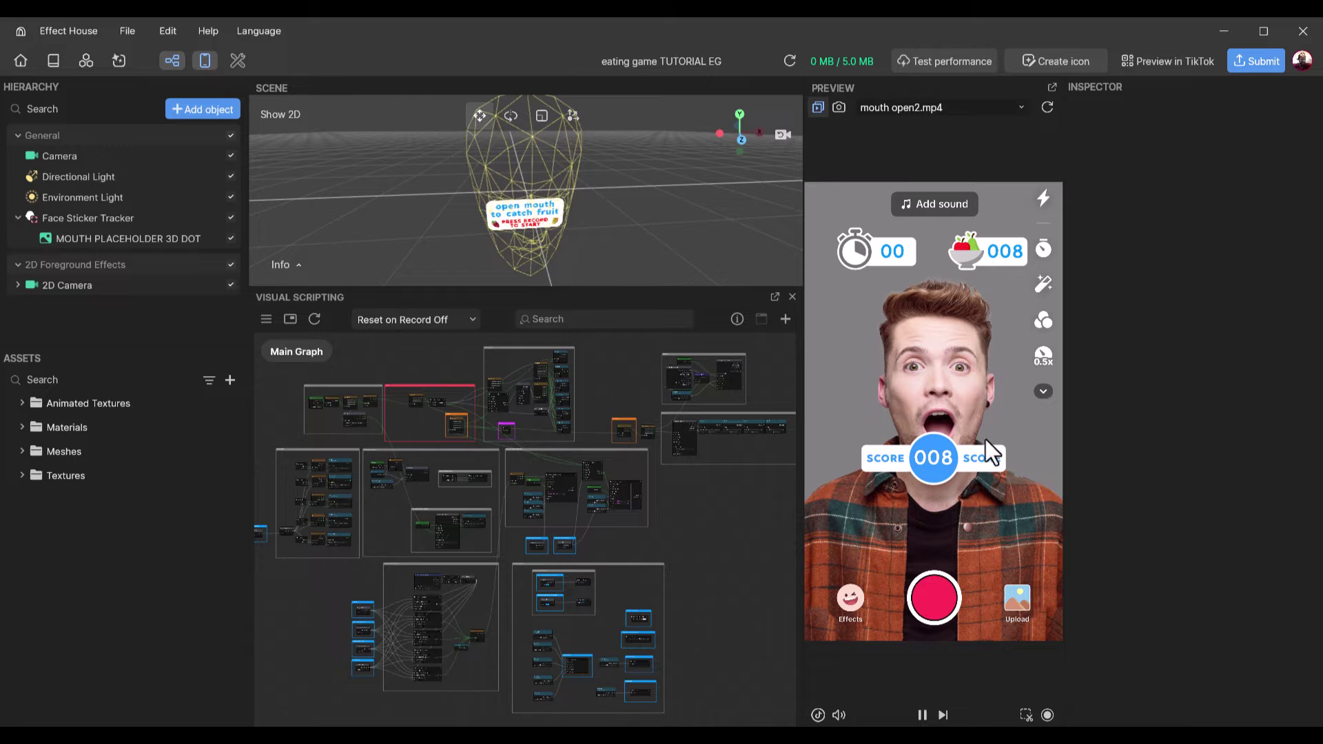
{"action": "left_click", "coordinate": [921, 715]}
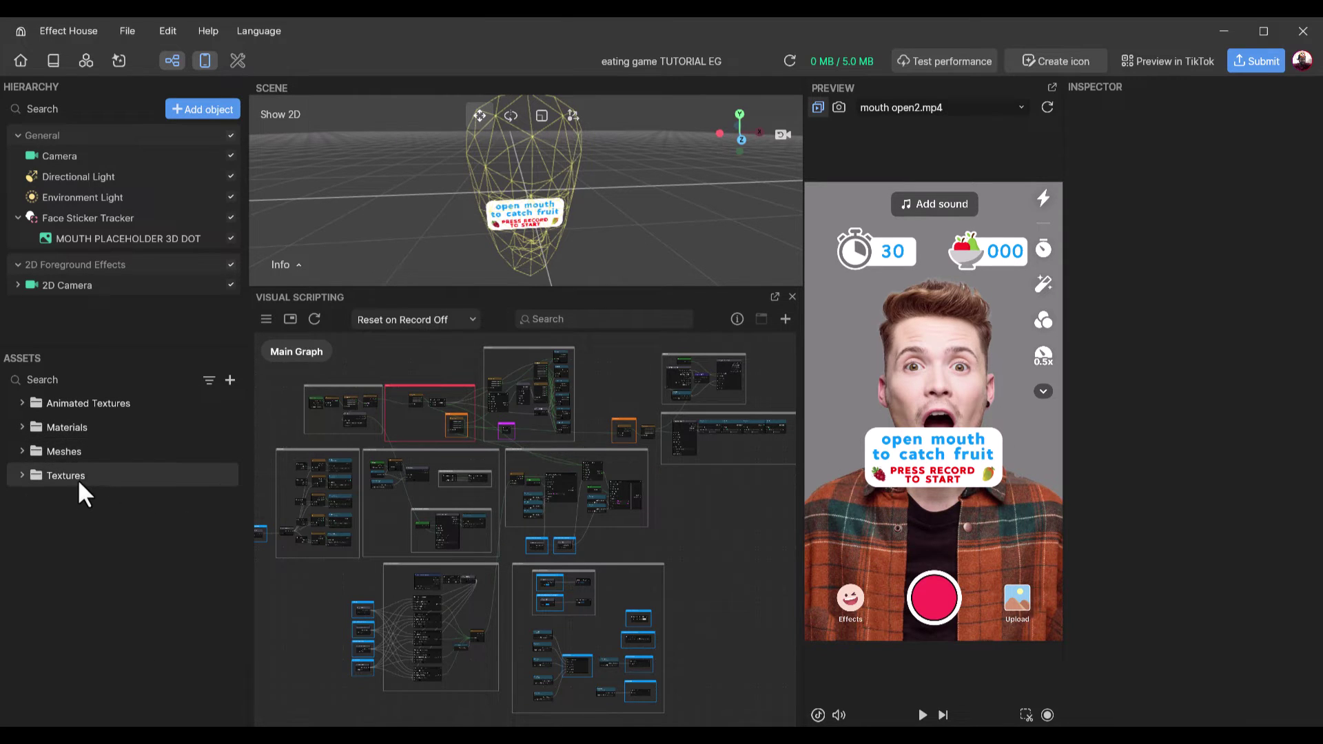
- Import the "record to start small" image into the Textures folder and set its compression type to None
{"action": "left_click", "coordinate": [20, 474]}
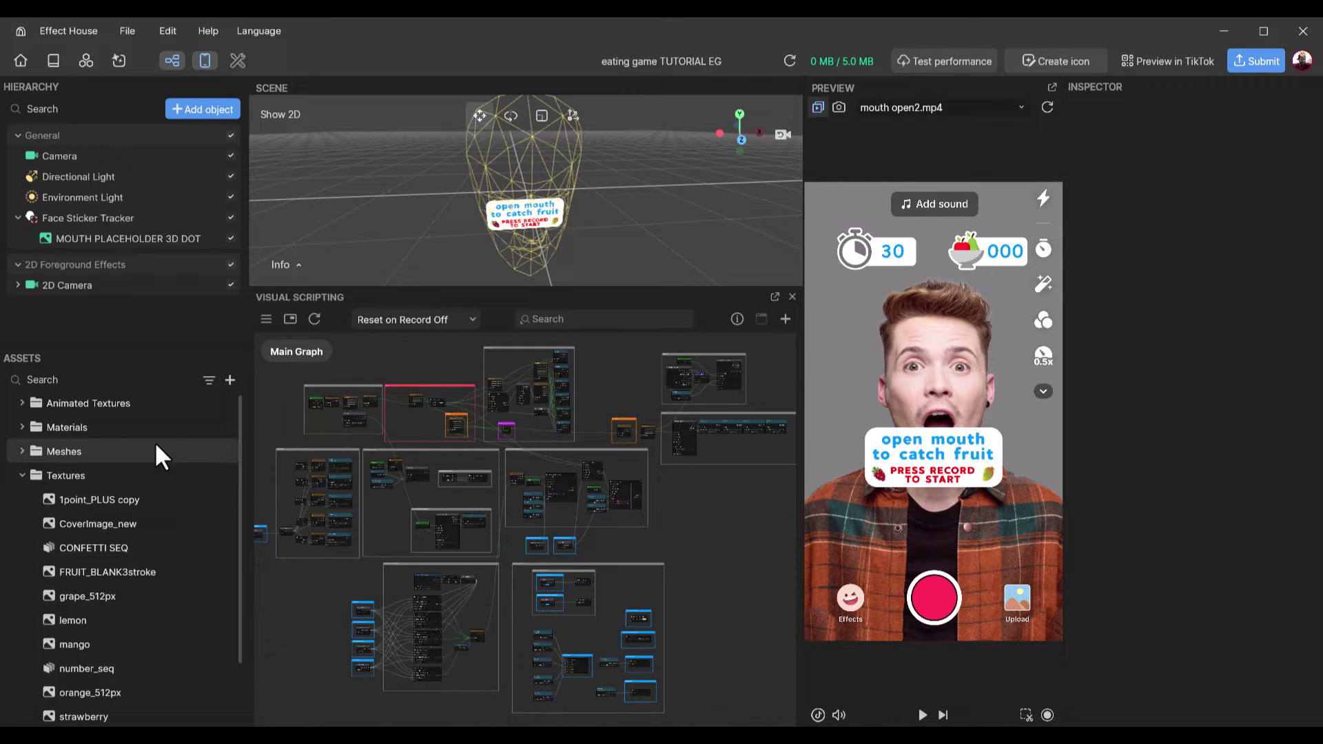
{"action": "left_click_drag", "start_coordinate": [154, 441], "coordinate": [140, 610]}
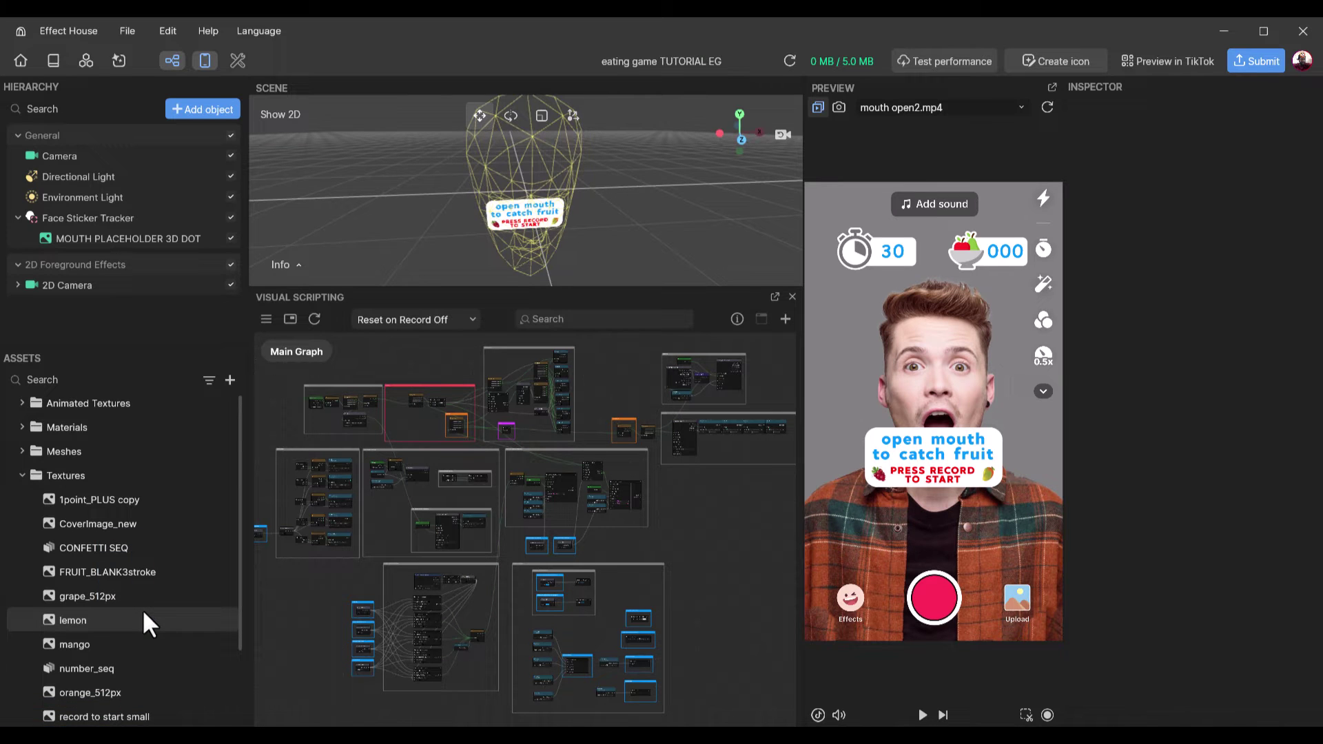
{"action": "scroll", "coordinate": [142, 609], "scroll_direction": "down", "scroll_amount": 2}
{"action": "left_click", "coordinate": [130, 622]}
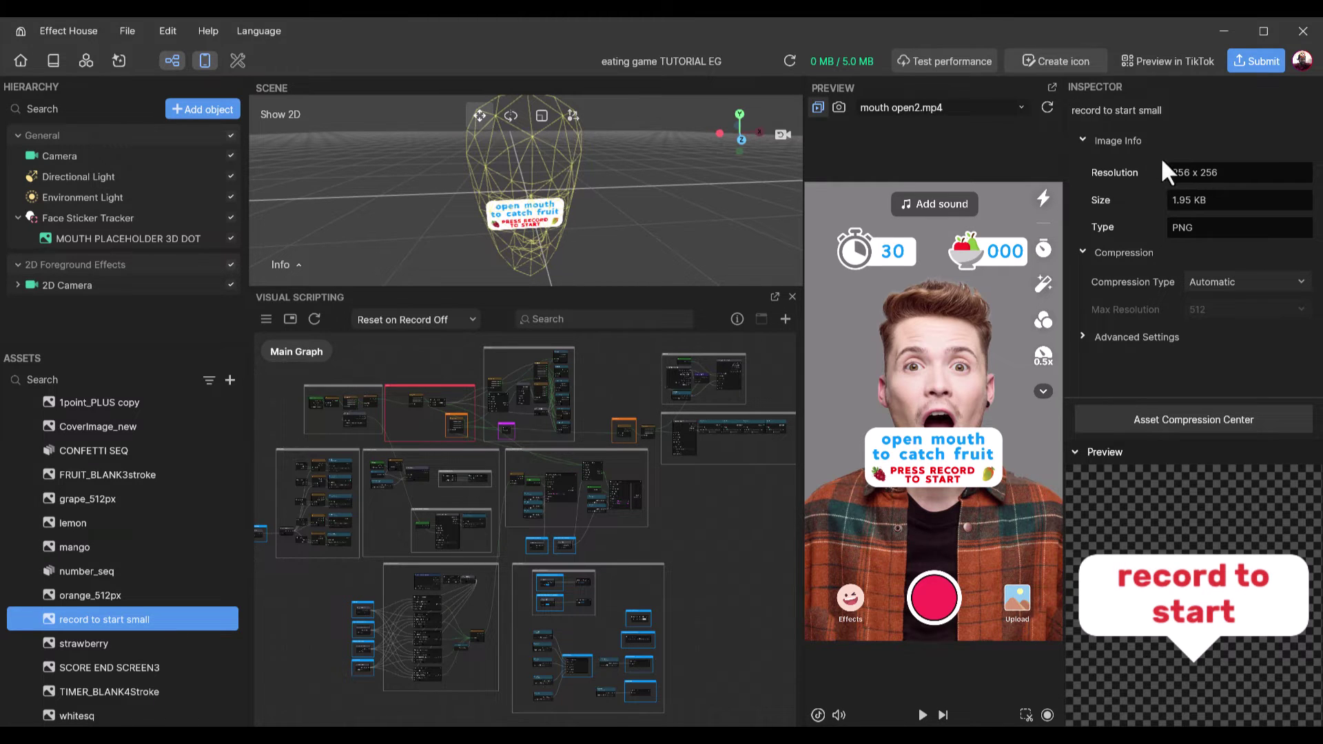
{"action": "left_click", "coordinate": [1133, 287]}
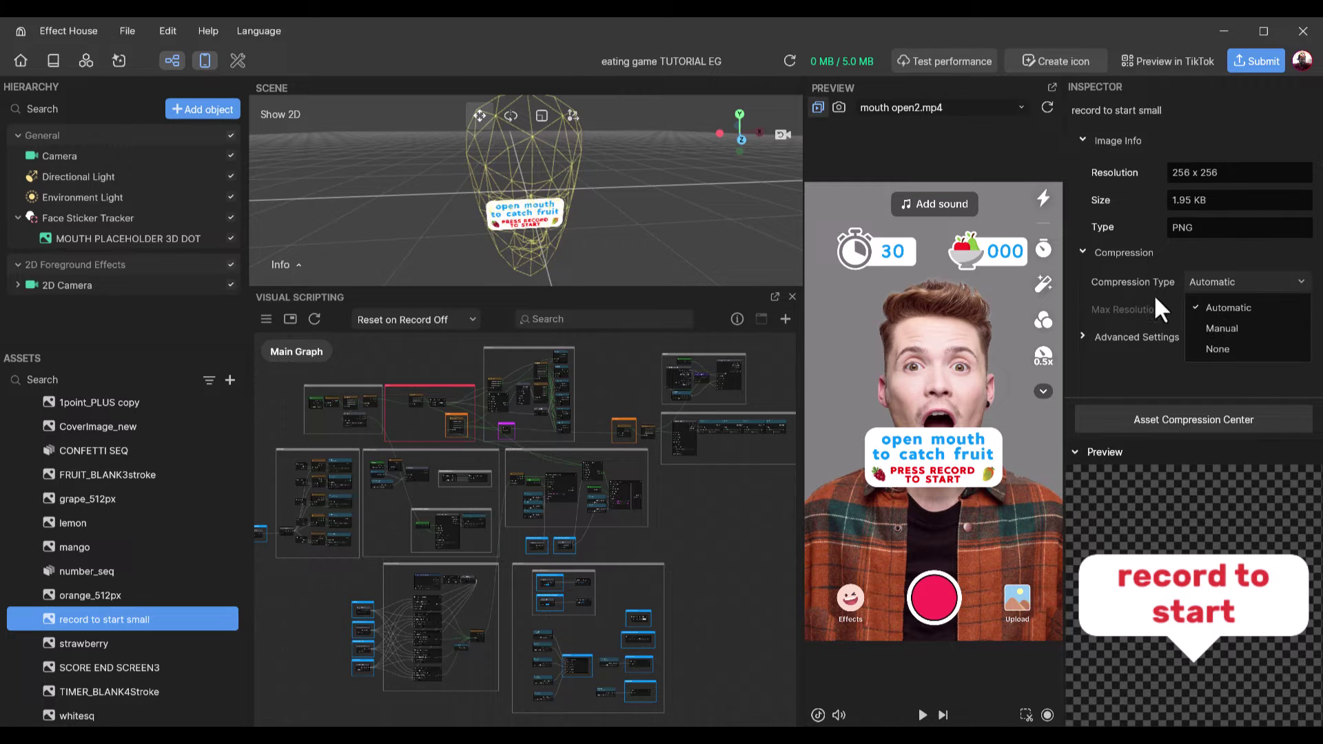
{"action": "left_click", "coordinate": [1218, 350]}
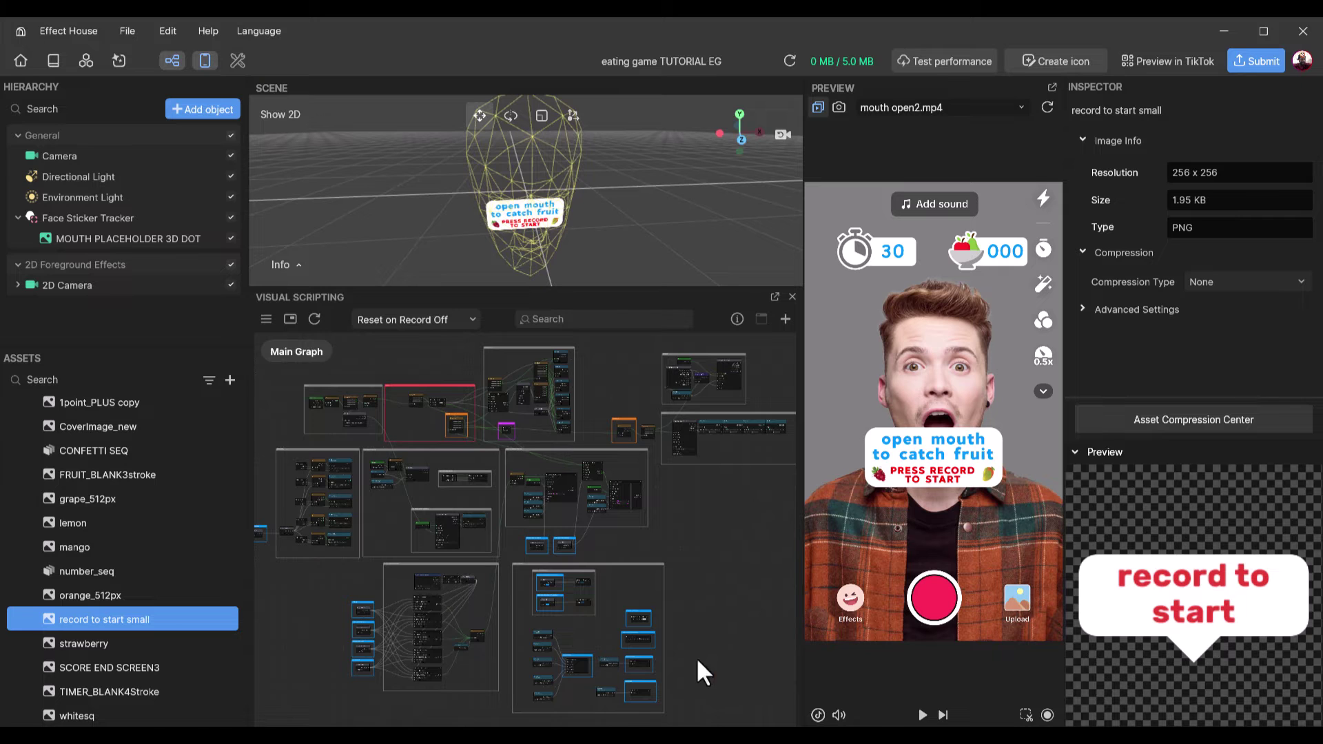
- Set the source of the Get Asset node feeding Cover Image to "record to start small" and briefly play the preview
{"action": "scroll", "coordinate": [639, 664], "scroll_direction": "up", "scroll_amount": 5}
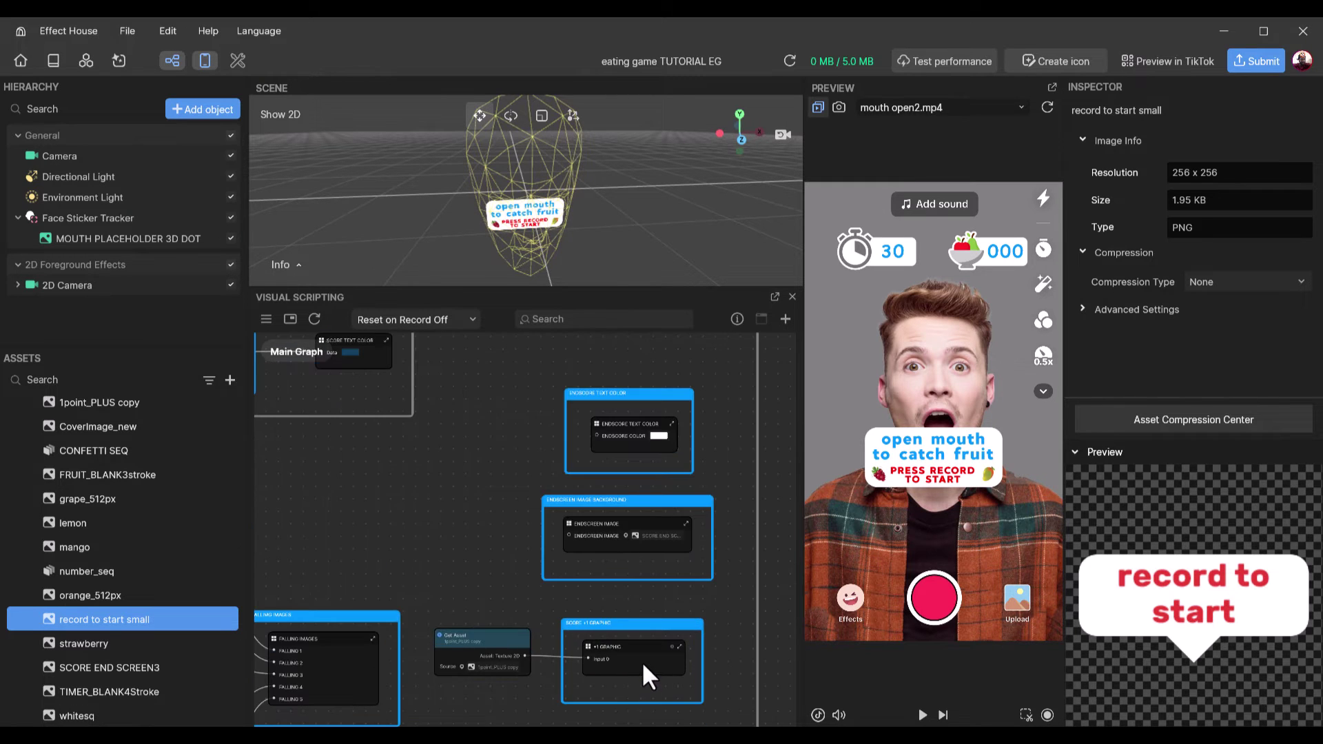
{"action": "scroll", "coordinate": [643, 660], "scroll_direction": "down", "scroll_amount": 5}
{"action": "scroll", "coordinate": [625, 671], "scroll_direction": "up", "scroll_amount": 5}
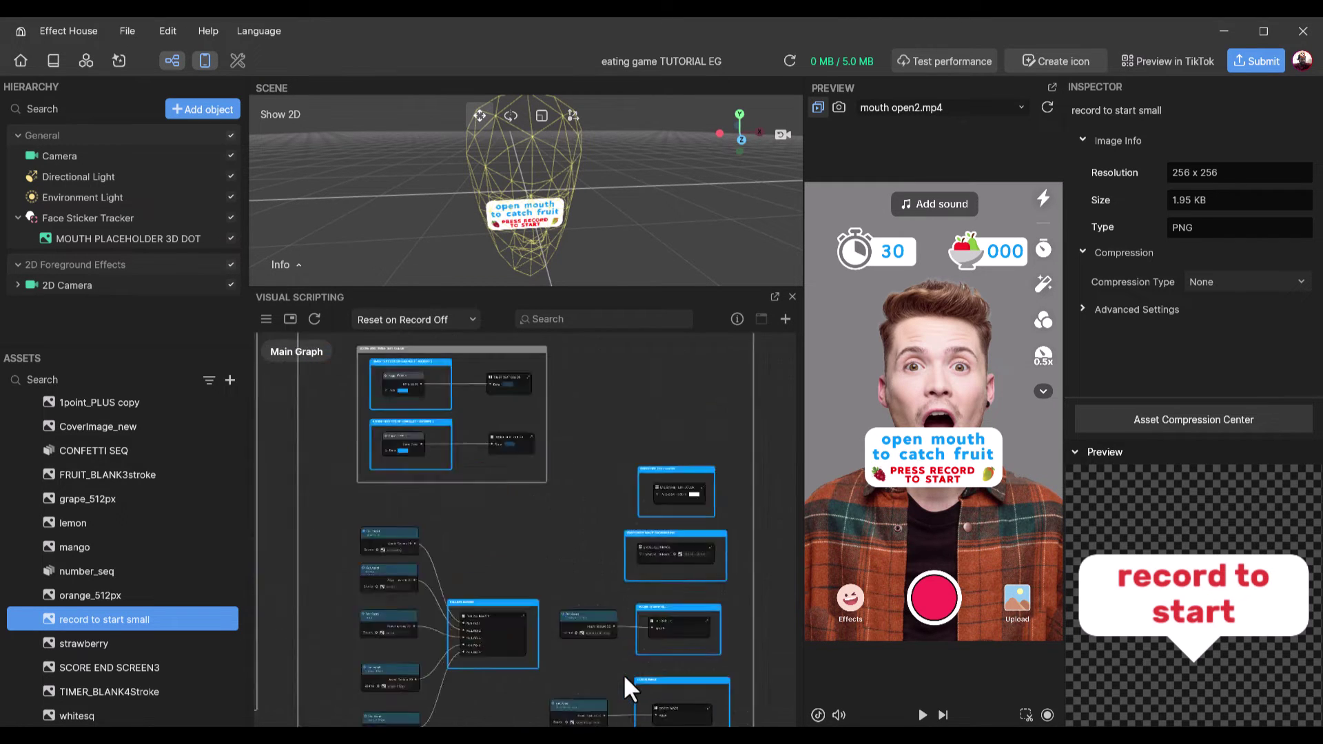
{"action": "scroll", "coordinate": [746, 547], "scroll_direction": "up", "scroll_amount": 2}
{"action": "middle_click_drag", "start_coordinate": [746, 547], "coordinate": [622, 431]}
{"action": "scroll", "coordinate": [613, 436], "scroll_direction": "up", "scroll_amount": 2}
{"action": "scroll", "coordinate": [544, 439], "scroll_direction": "up", "scroll_amount": 1}
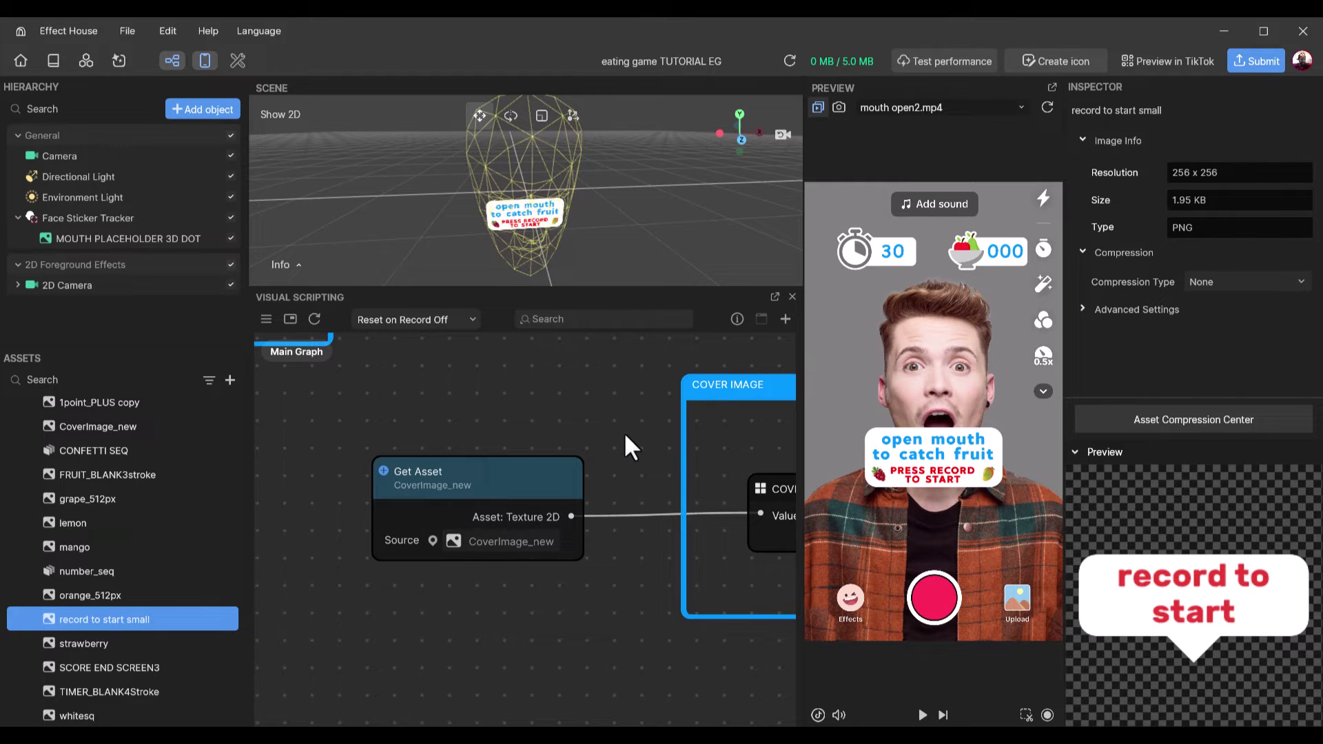
{"action": "left_click", "coordinate": [486, 543]}
{"action": "scroll", "coordinate": [651, 423], "scroll_direction": "down", "scroll_amount": 6}
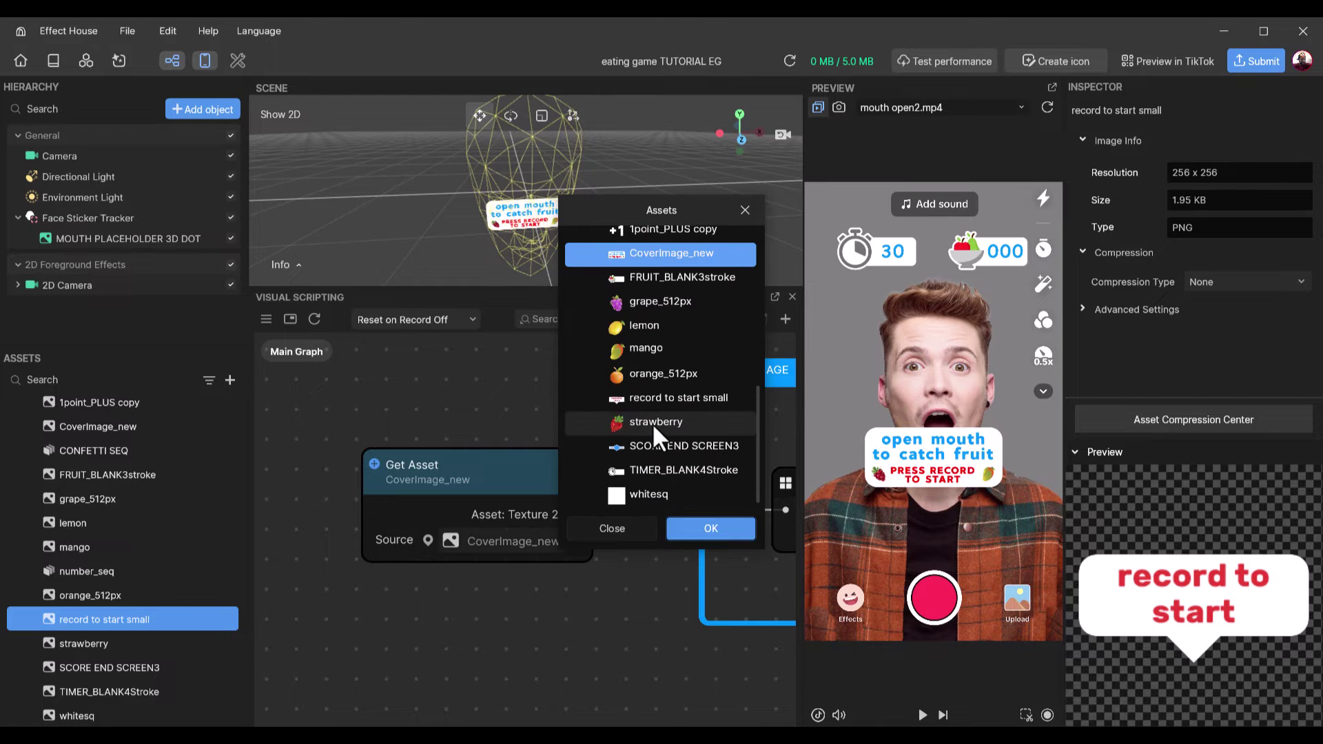
{"action": "scroll", "coordinate": [654, 394], "scroll_direction": "up", "scroll_amount": 3}
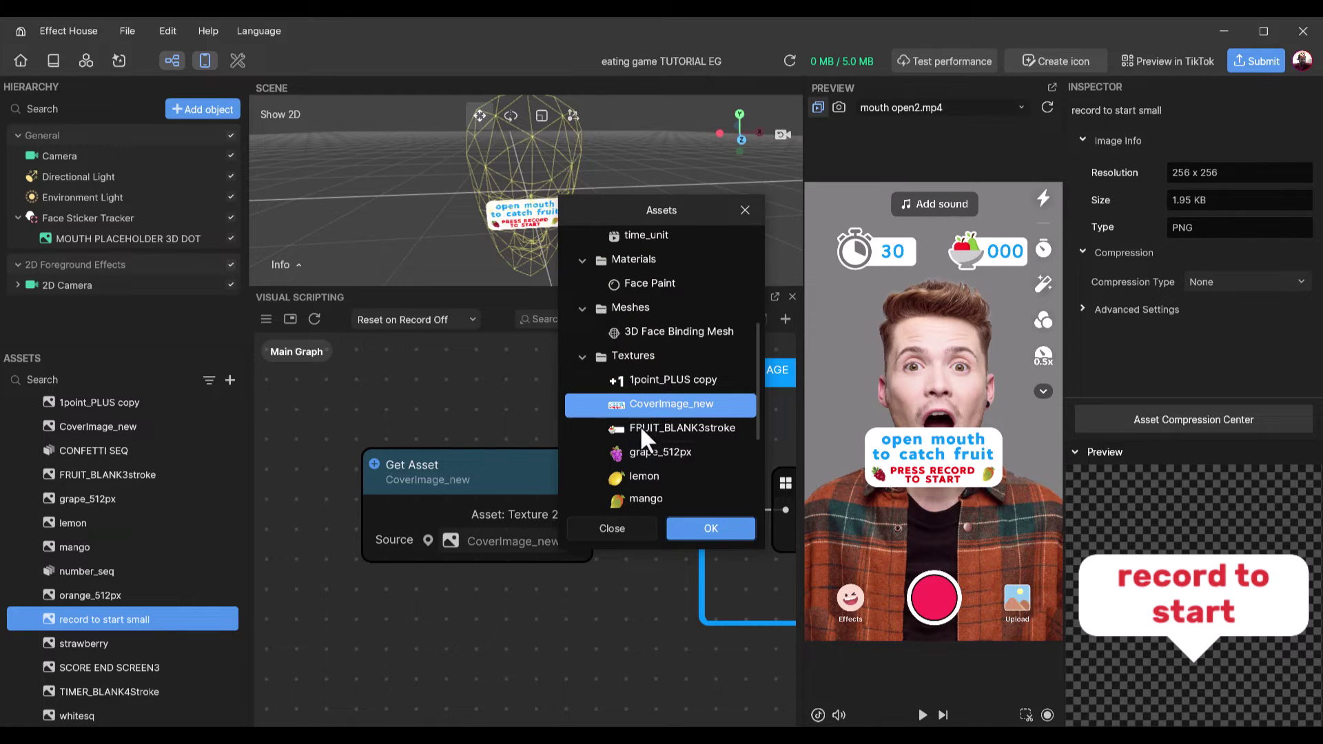
{"action": "scroll", "coordinate": [646, 405], "scroll_direction": "down", "scroll_amount": 3}
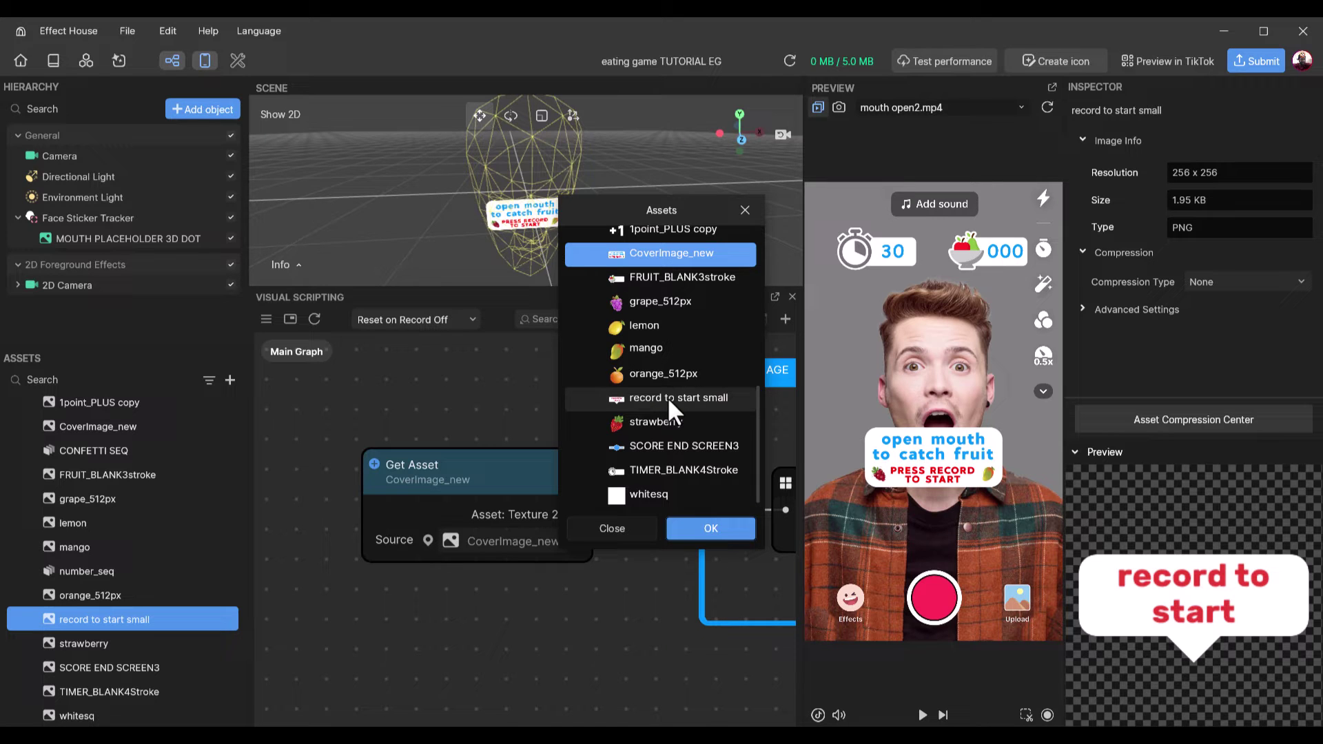
{"action": "left_click", "coordinate": [665, 398]}
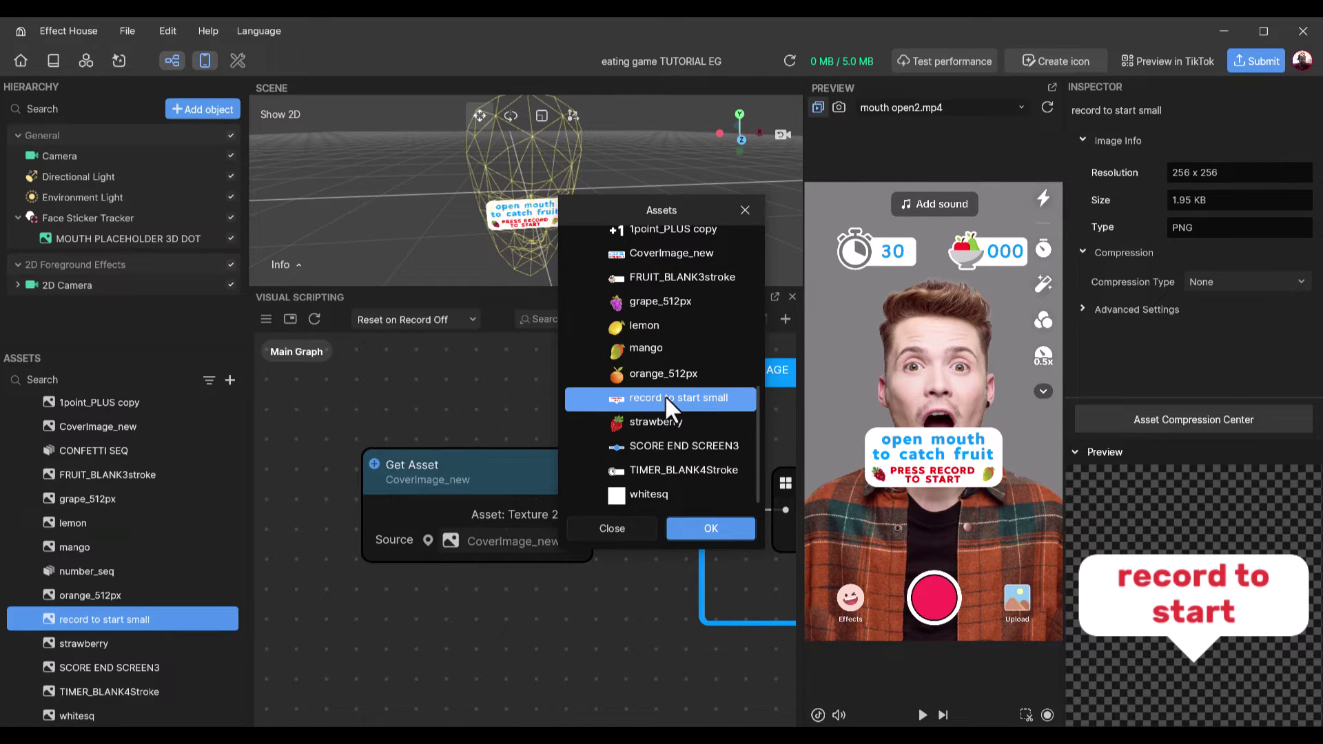
{"action": "double_click", "coordinate": [665, 399]}
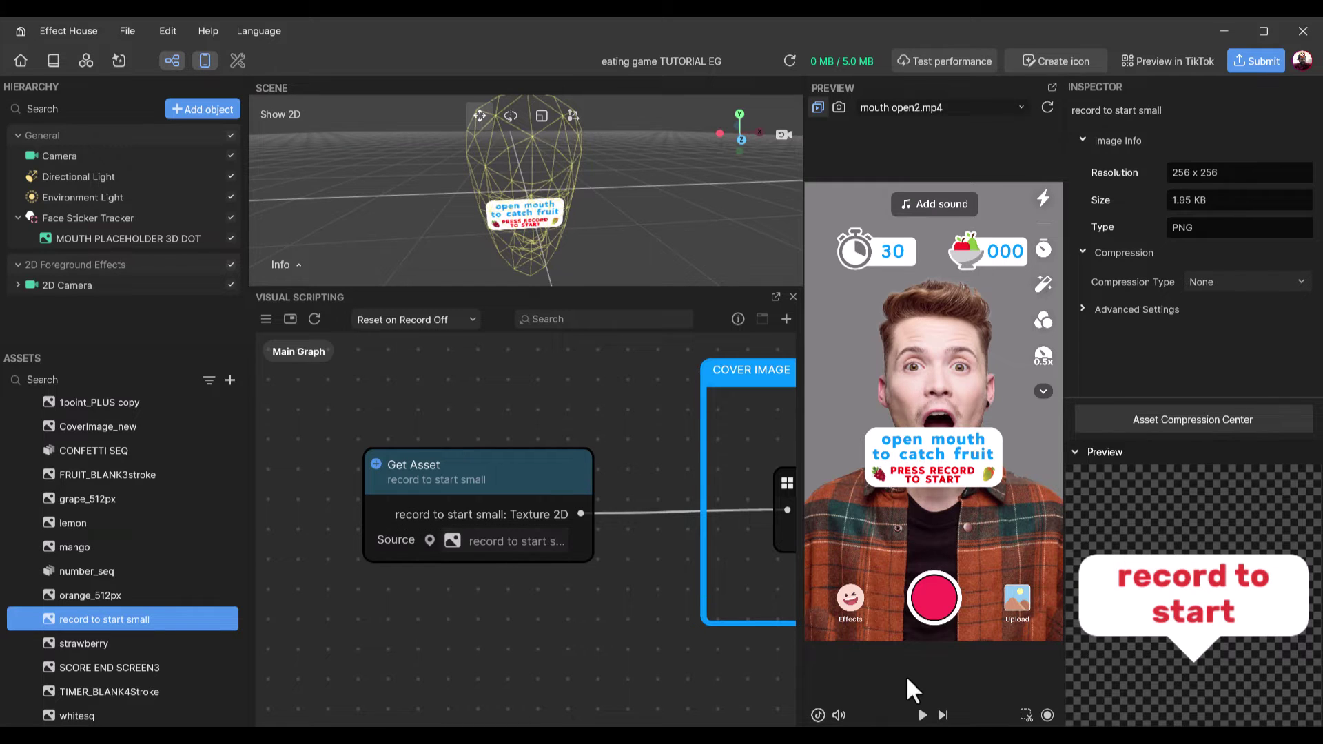
{"action": "left_click", "coordinate": [922, 715]}
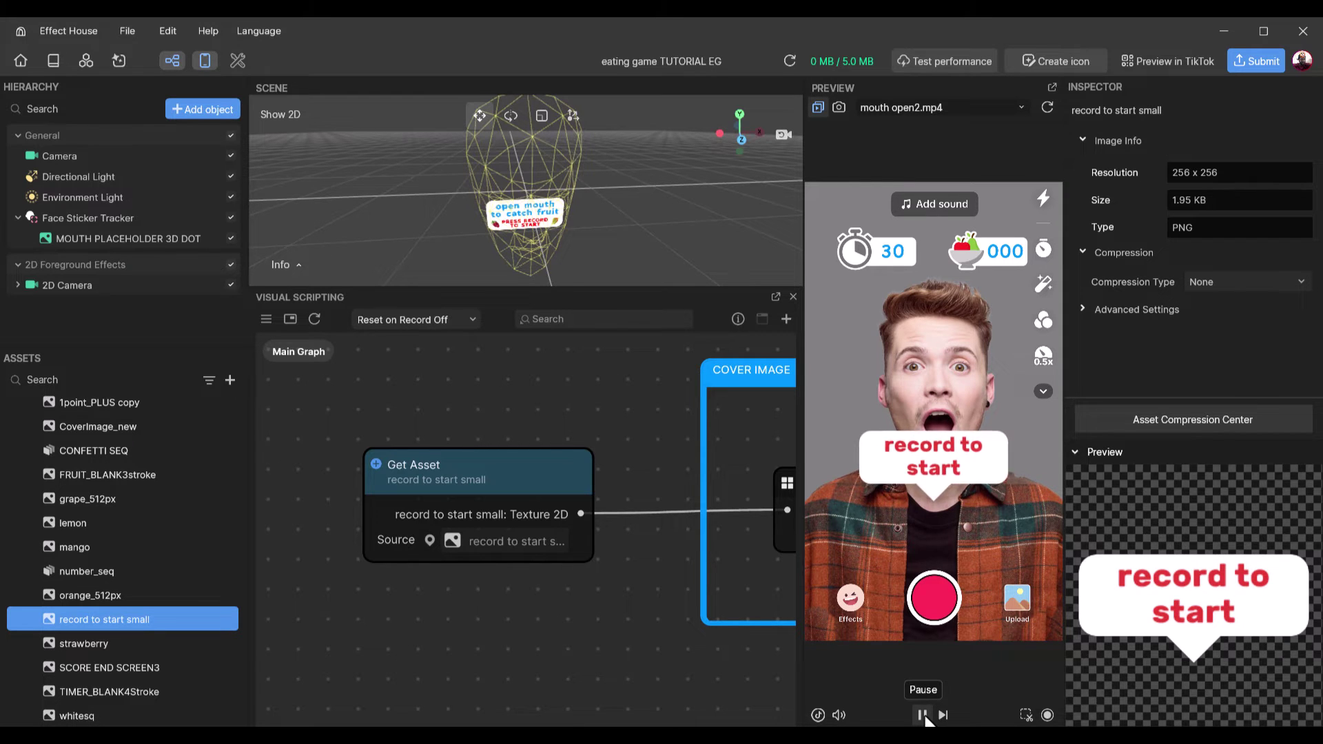
{"action": "left_click", "coordinate": [923, 715]}
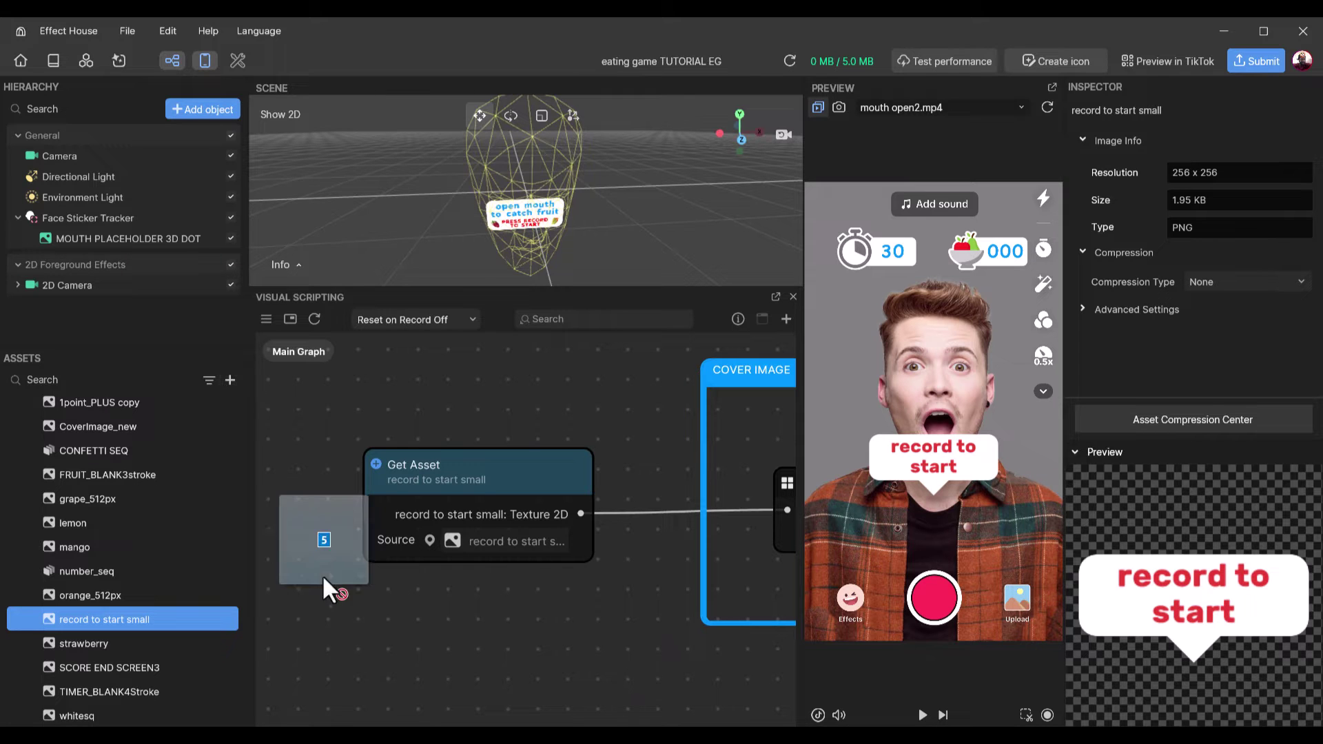
- Import the five sweets images, SWEETS_00 (1) to SWEETS_00 (5), into the Textures folder
{"action": "left_click_drag", "start_coordinate": [321, 575], "coordinate": [312, 622]}
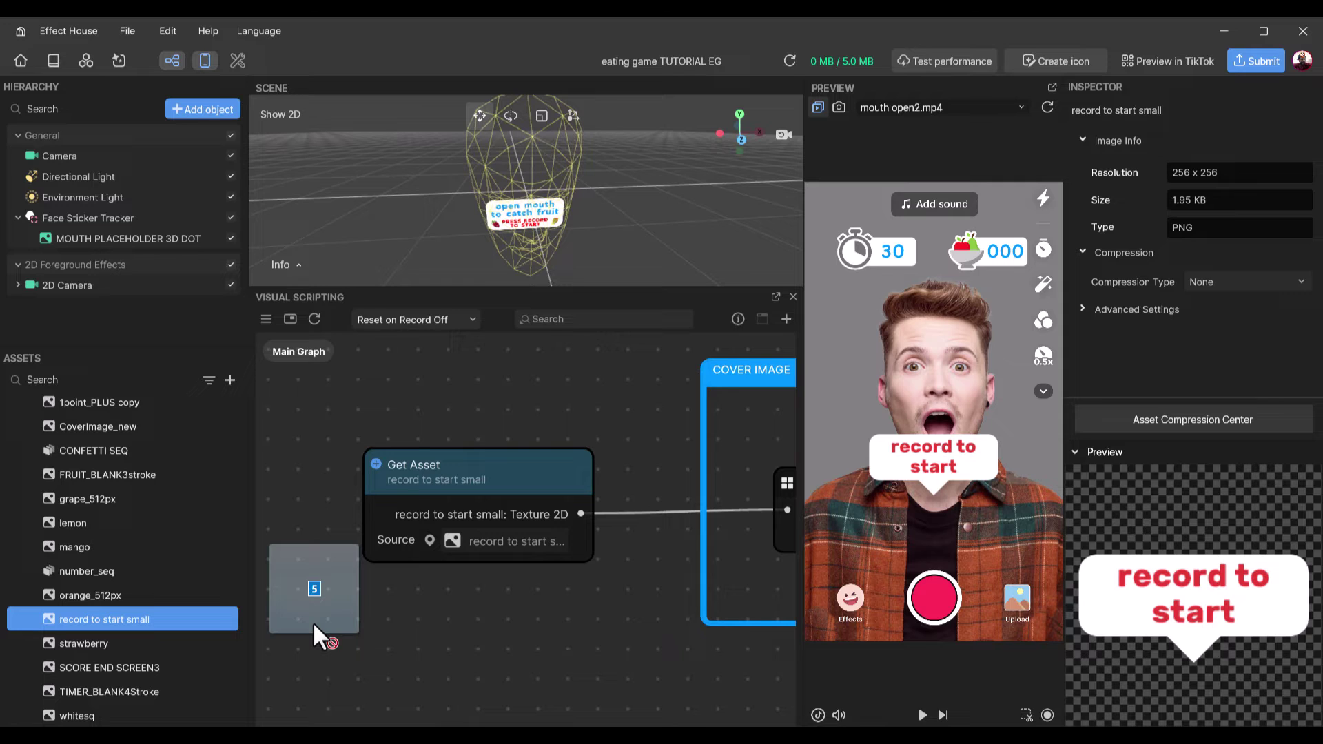
{"action": "left_click_drag", "start_coordinate": [312, 621], "coordinate": [156, 618]}
{"action": "scroll", "coordinate": [148, 592], "scroll_direction": "down", "scroll_amount": 2}
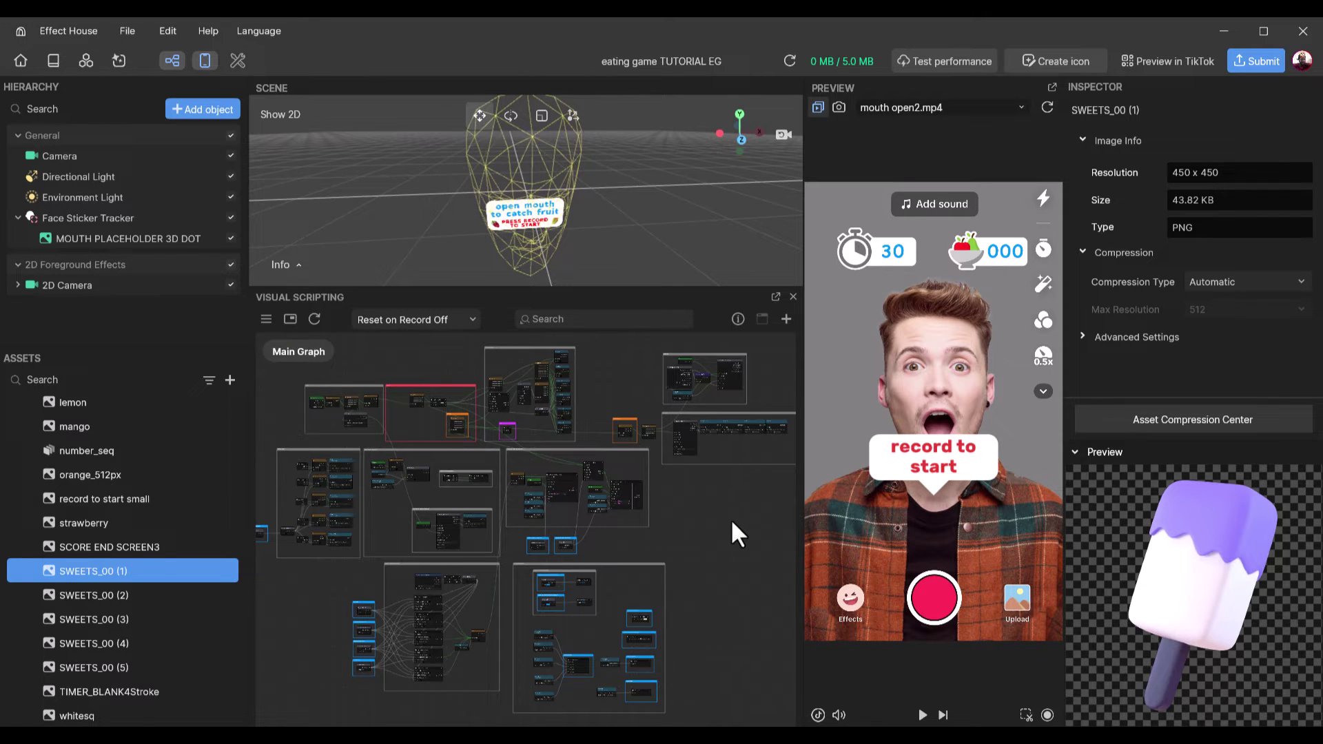
- Set the source of the Get Asset node feeding FALLING 1 in the Falling Images group to SWEETS_00 (1)
{"action": "scroll", "coordinate": [543, 548], "scroll_direction": "down", "scroll_amount": 1}
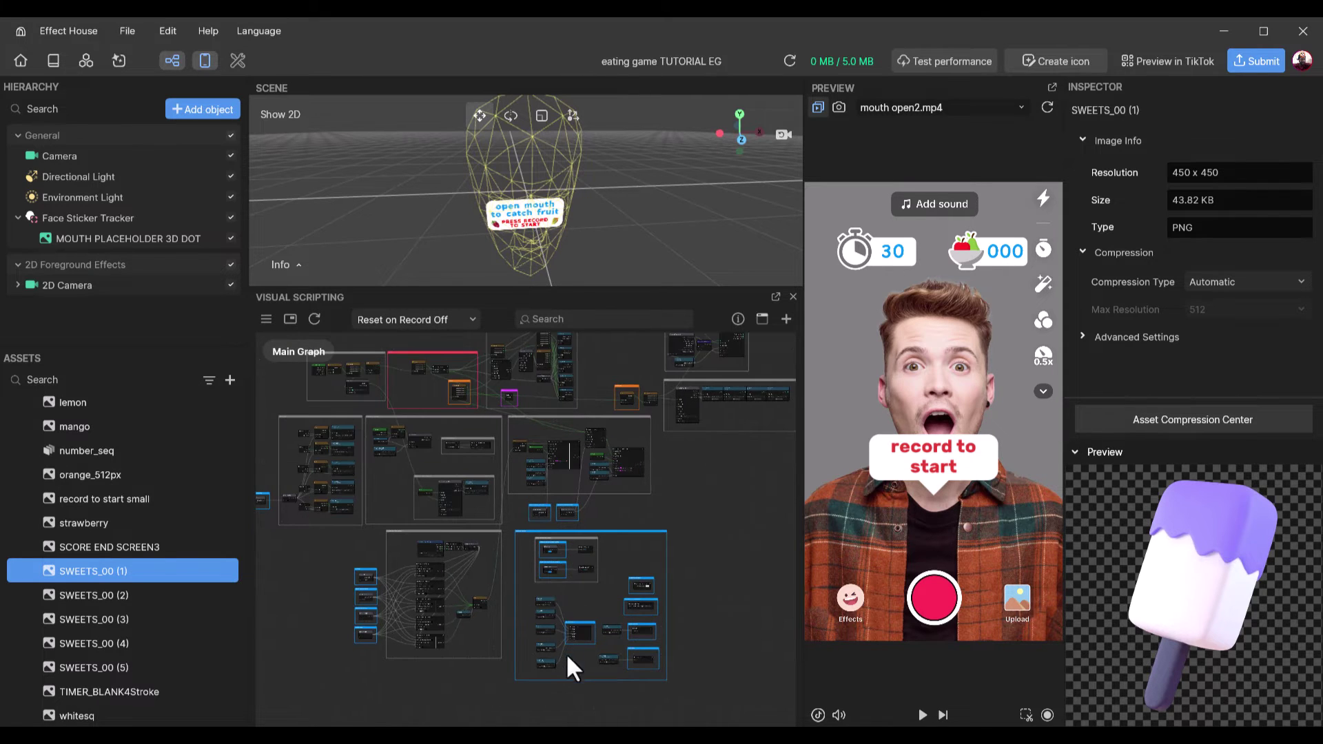
{"action": "scroll", "coordinate": [565, 652], "scroll_direction": "up", "scroll_amount": 5}
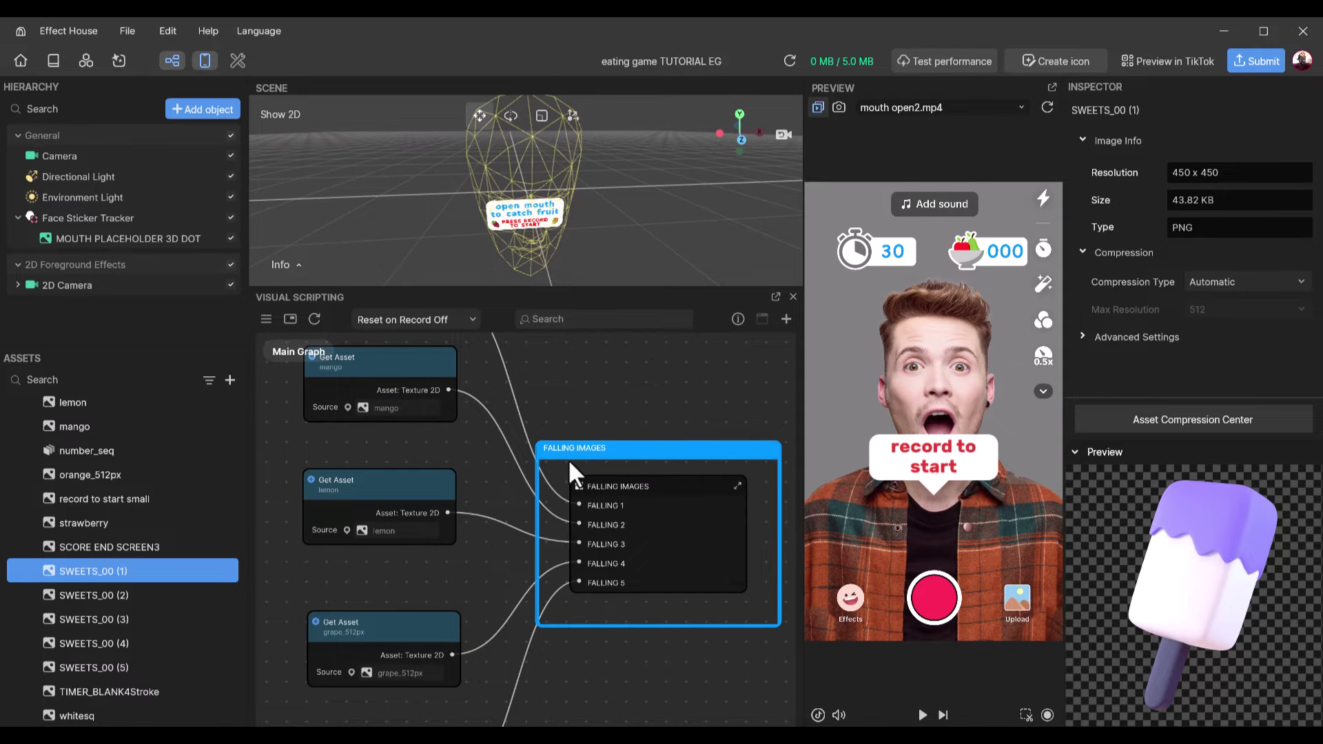
{"action": "scroll", "coordinate": [544, 469], "scroll_direction": "down", "scroll_amount": 2}
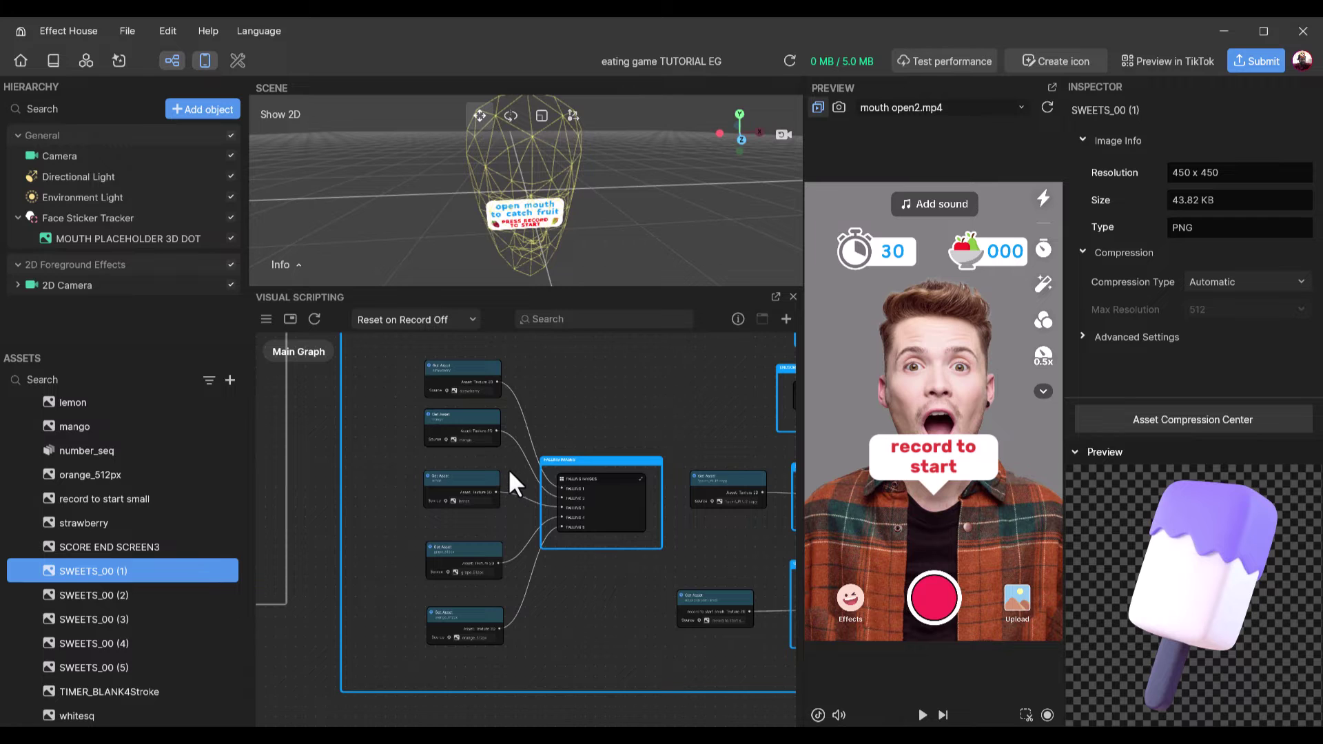
{"action": "middle_click_drag", "start_coordinate": [507, 469], "coordinate": [540, 489]}
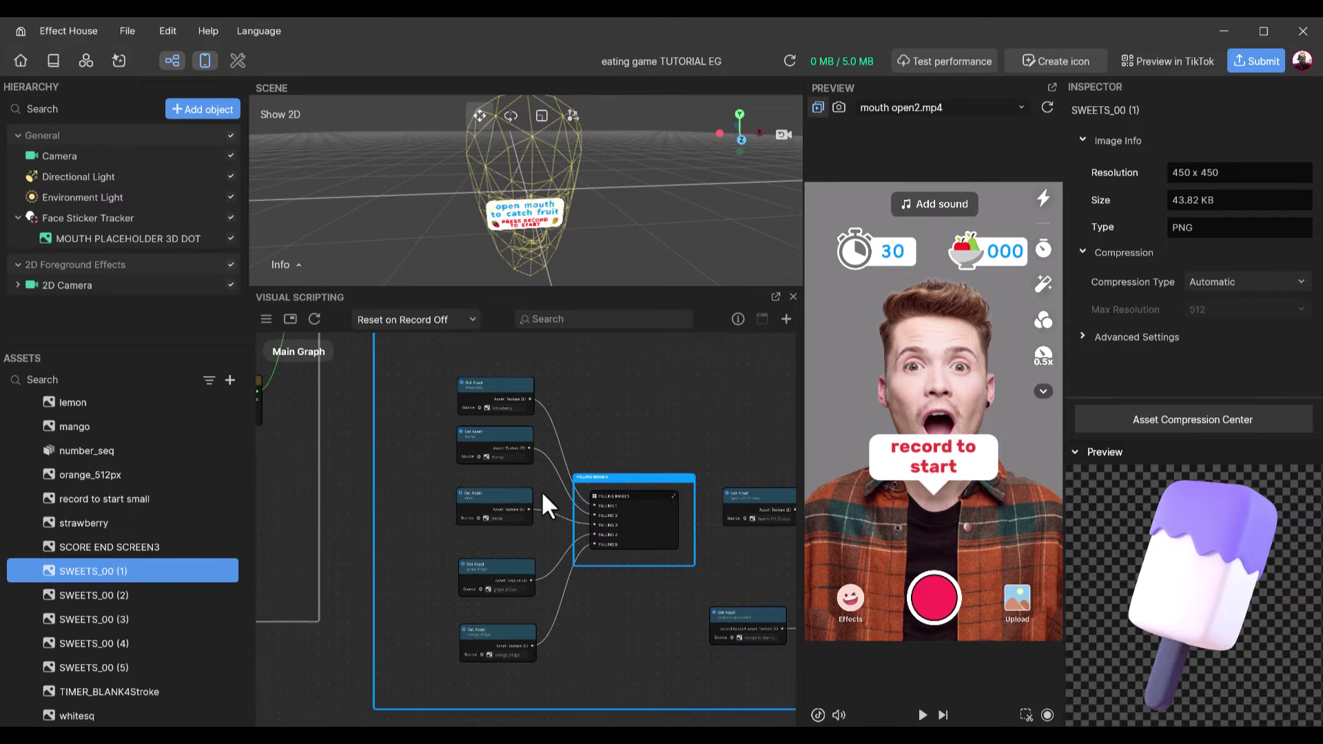
{"action": "scroll", "coordinate": [486, 397], "scroll_direction": "up", "scroll_amount": 3}
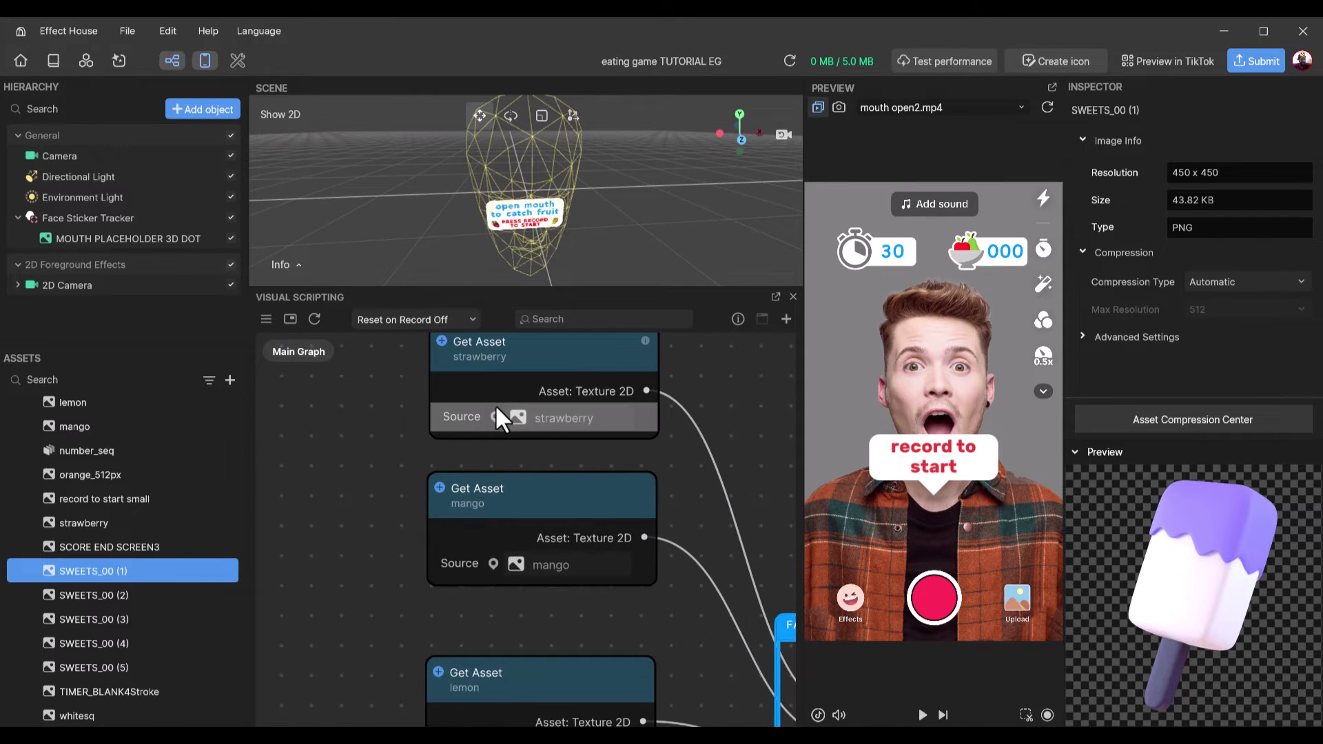
{"action": "middle_click_drag", "start_coordinate": [581, 459], "coordinate": [544, 544]}
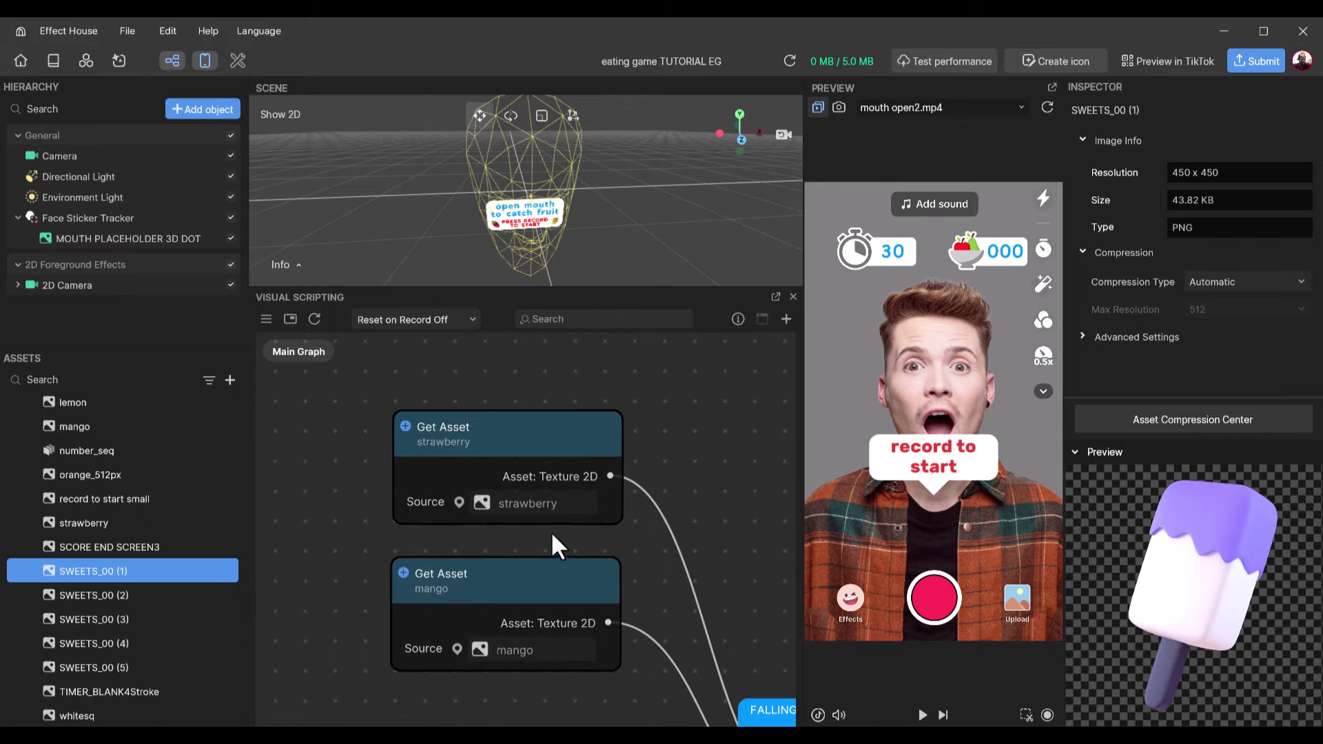
{"action": "scroll", "coordinate": [507, 502], "scroll_direction": "up", "scroll_amount": 1}
{"action": "left_click", "coordinate": [513, 502]}
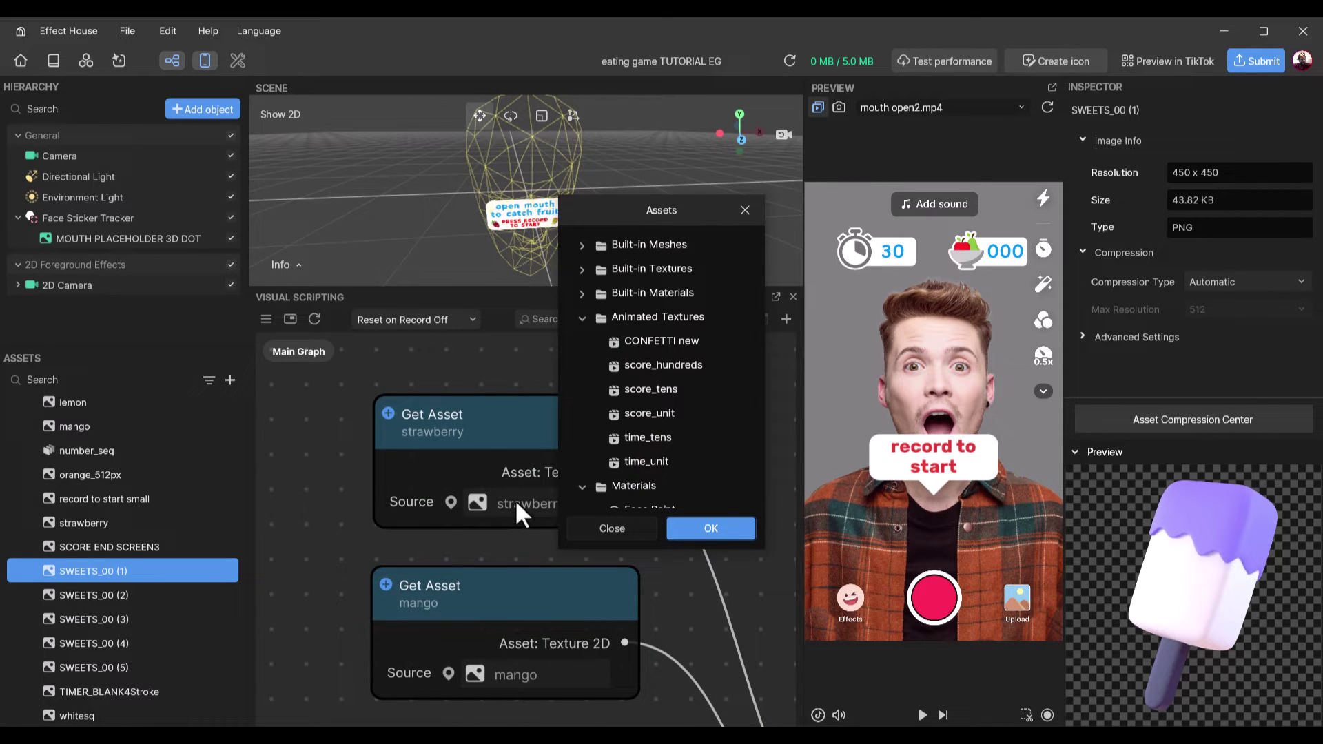
{"action": "scroll", "coordinate": [664, 403], "scroll_direction": "down", "scroll_amount": 5}
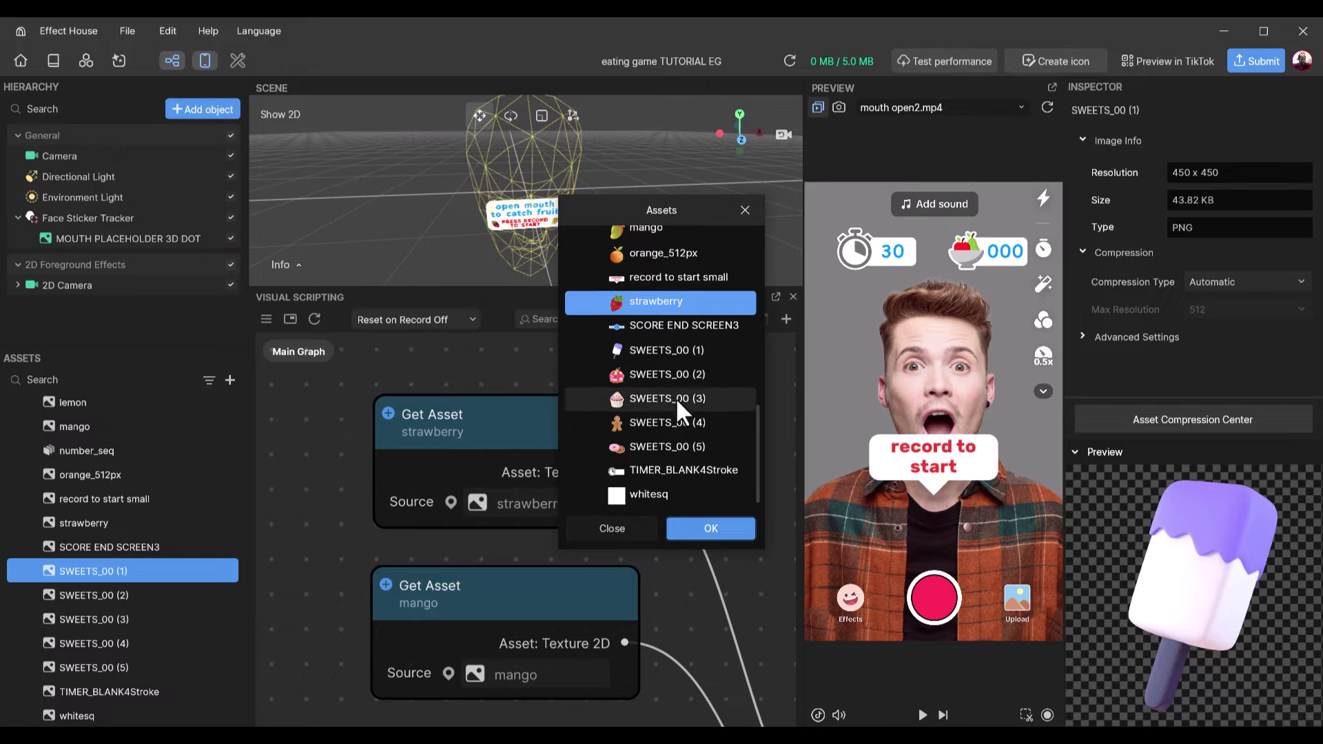
{"action": "double_click", "coordinate": [696, 348]}
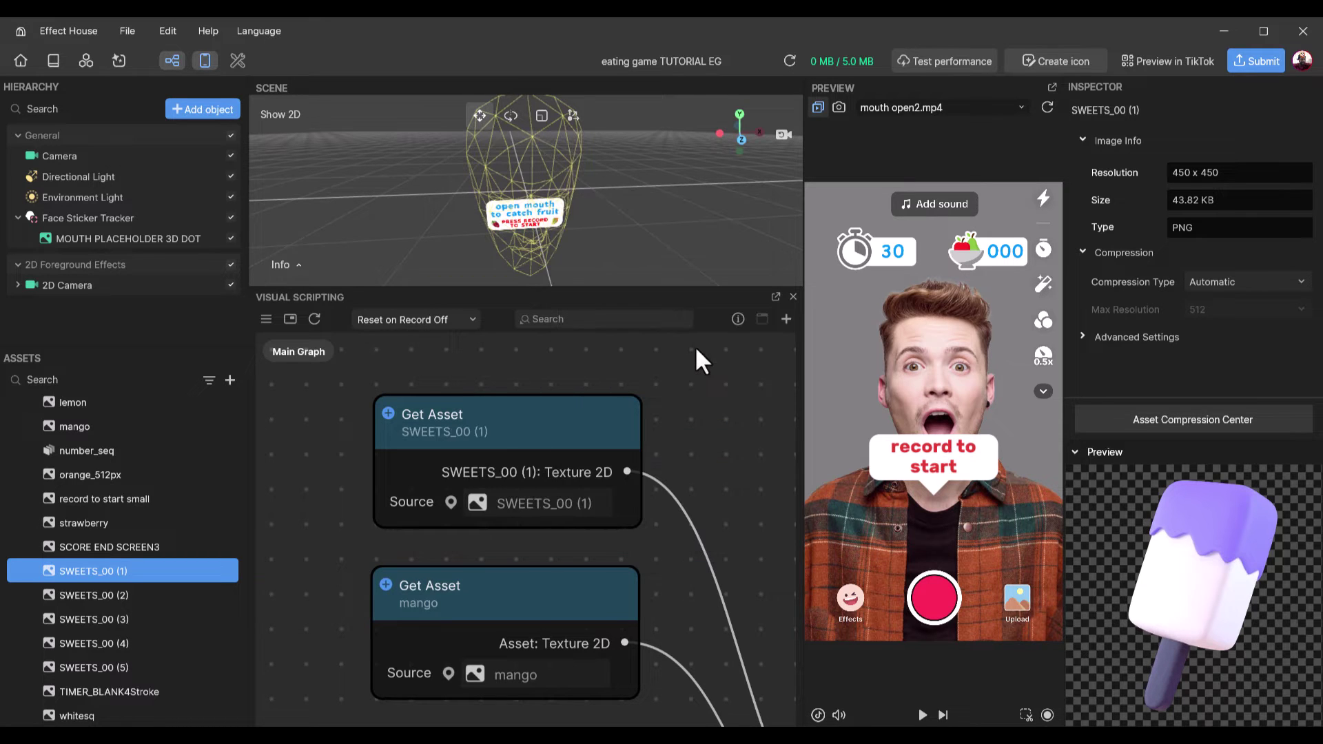
- Set the source of the Get Asset node feeding FALLING 2 to the SWEETS_00 (2) texture
{"action": "scroll", "coordinate": [576, 587], "scroll_direction": "down", "scroll_amount": 3}
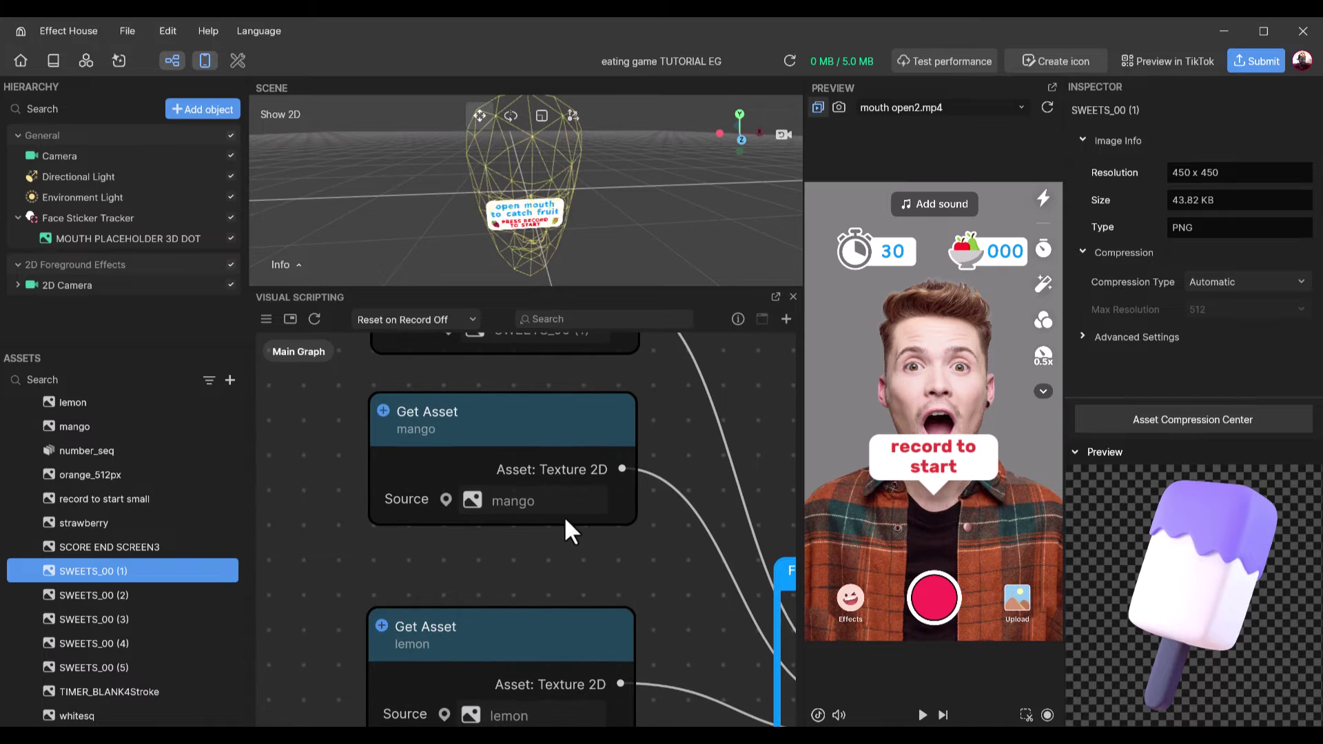
{"action": "left_click", "coordinate": [526, 499]}
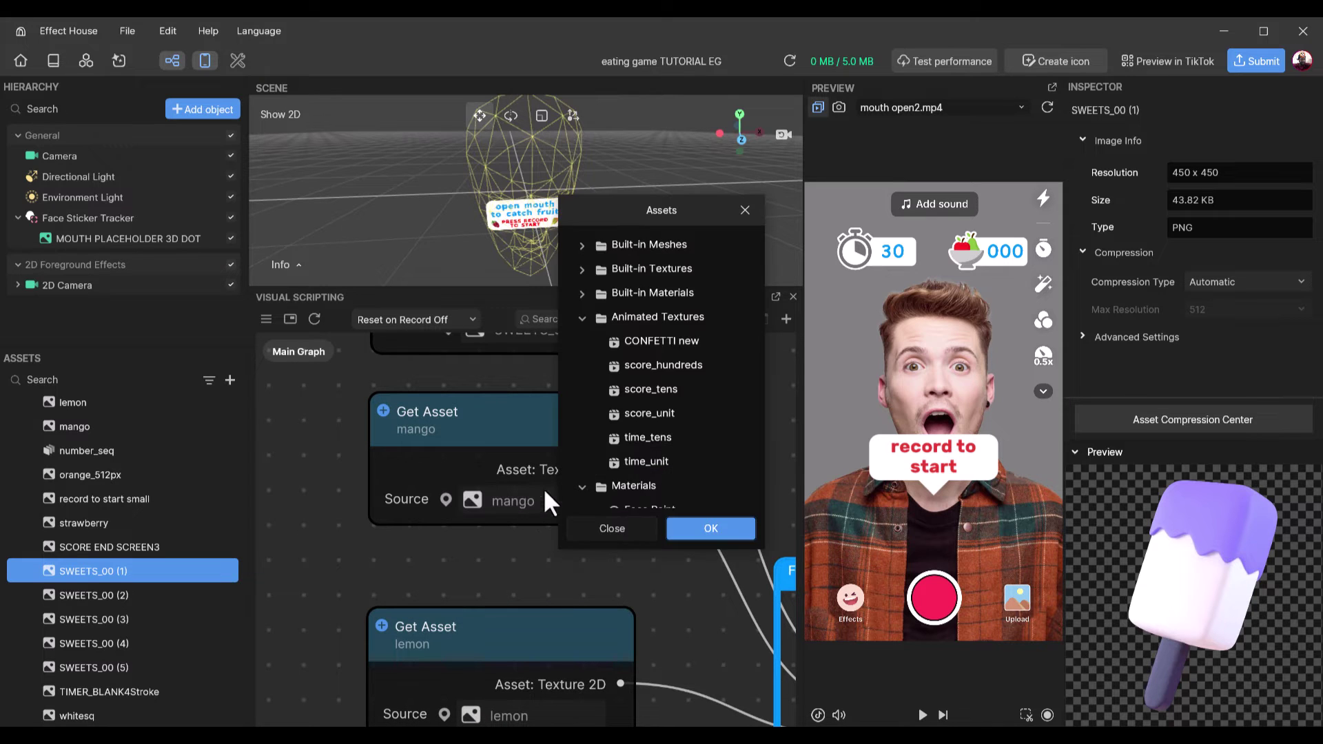
{"action": "scroll", "coordinate": [655, 436], "scroll_direction": "down", "scroll_amount": 5}
{"action": "scroll", "coordinate": [655, 437], "scroll_direction": "down", "scroll_amount": 3}
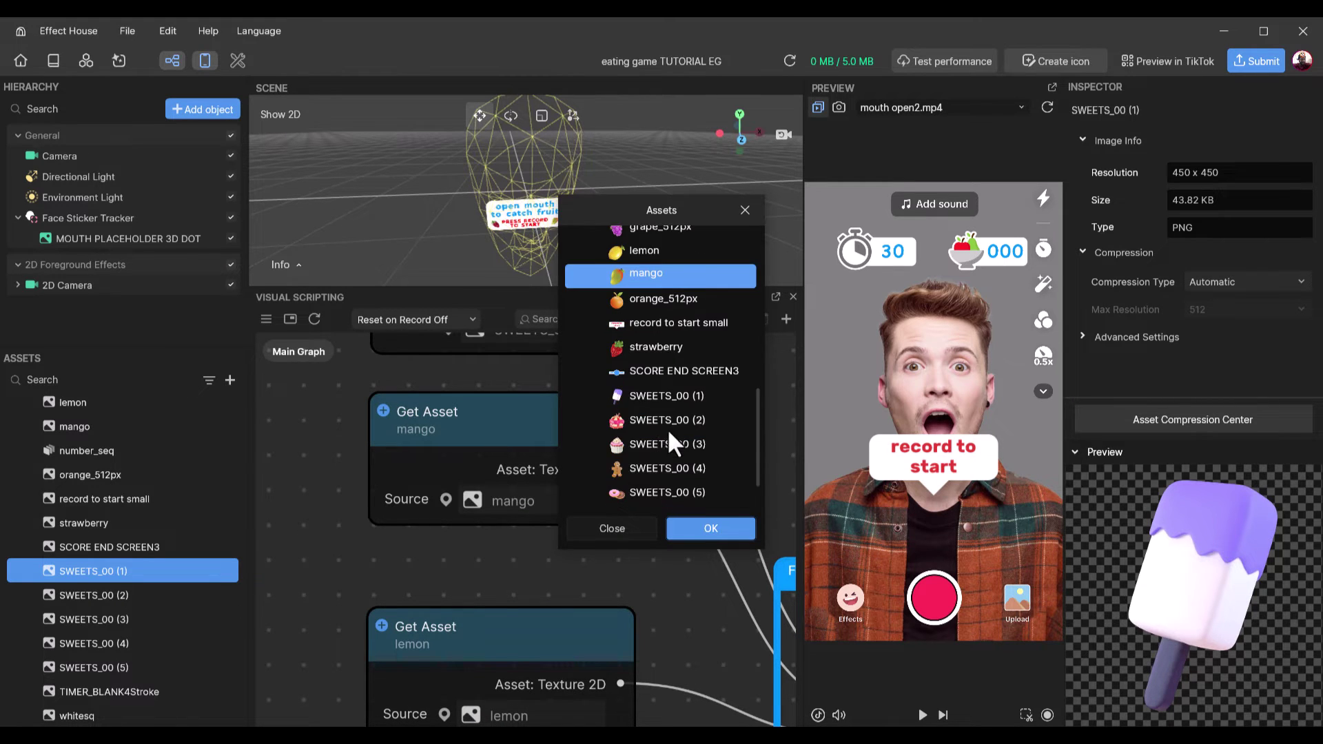
{"action": "double_click", "coordinate": [678, 421]}
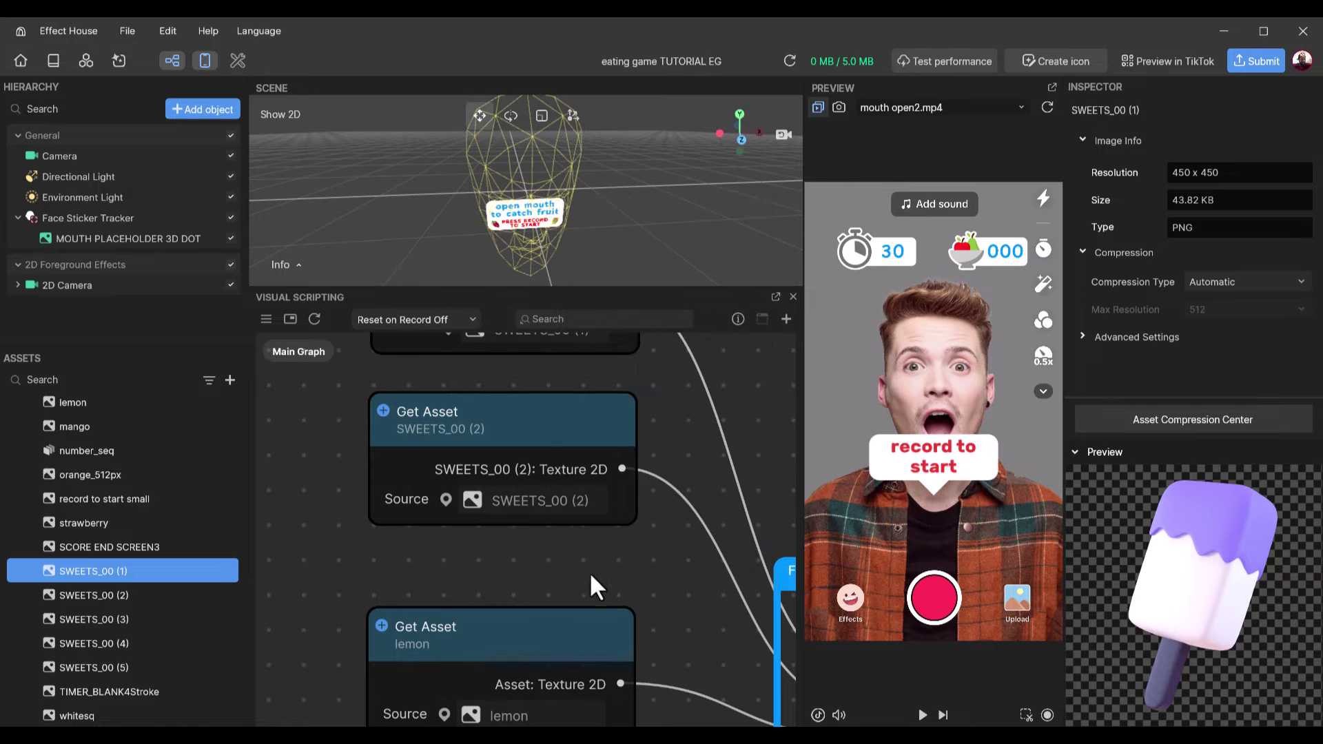
- Set the source of the Get Asset node feeding FALLING 3 to the SWEETS_00 (3) texture
{"action": "scroll", "coordinate": [589, 572], "scroll_direction": "down", "scroll_amount": 3}
{"action": "left_click", "coordinate": [524, 489]}
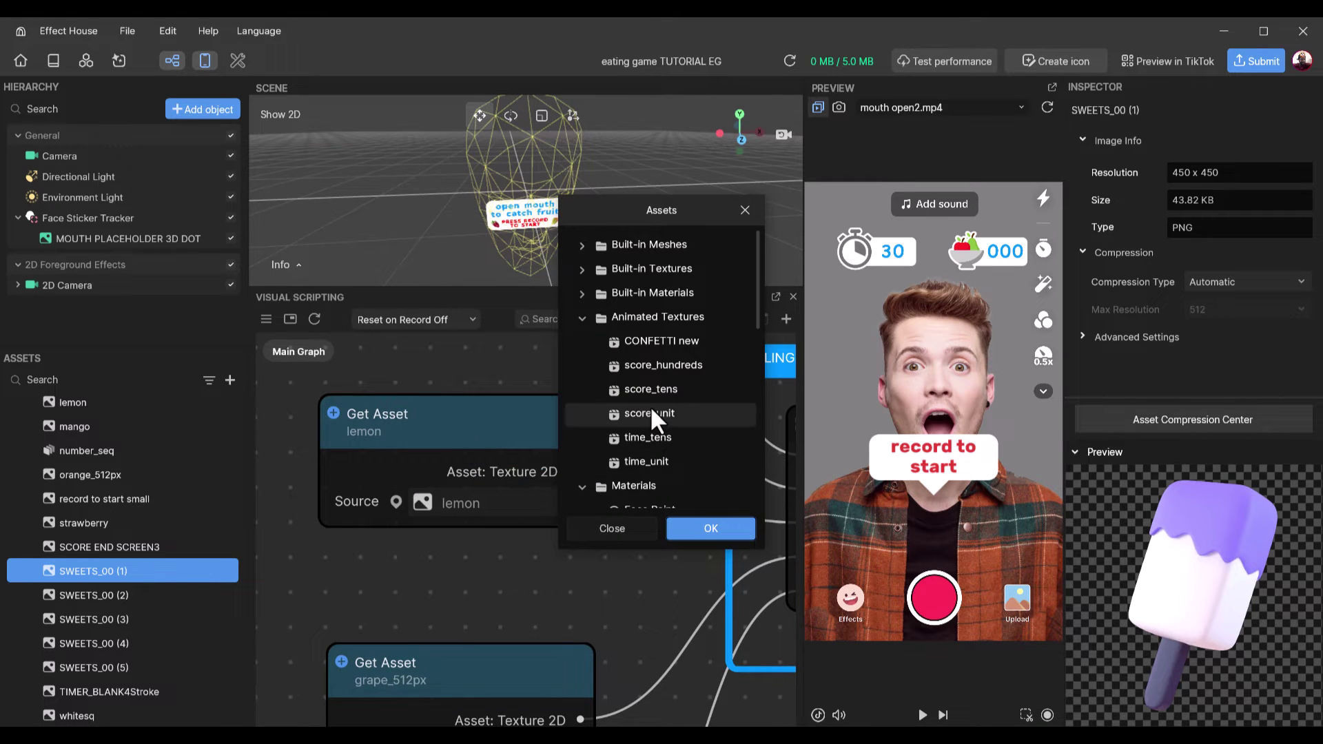
{"action": "scroll", "coordinate": [655, 427], "scroll_direction": "down", "scroll_amount": 8}
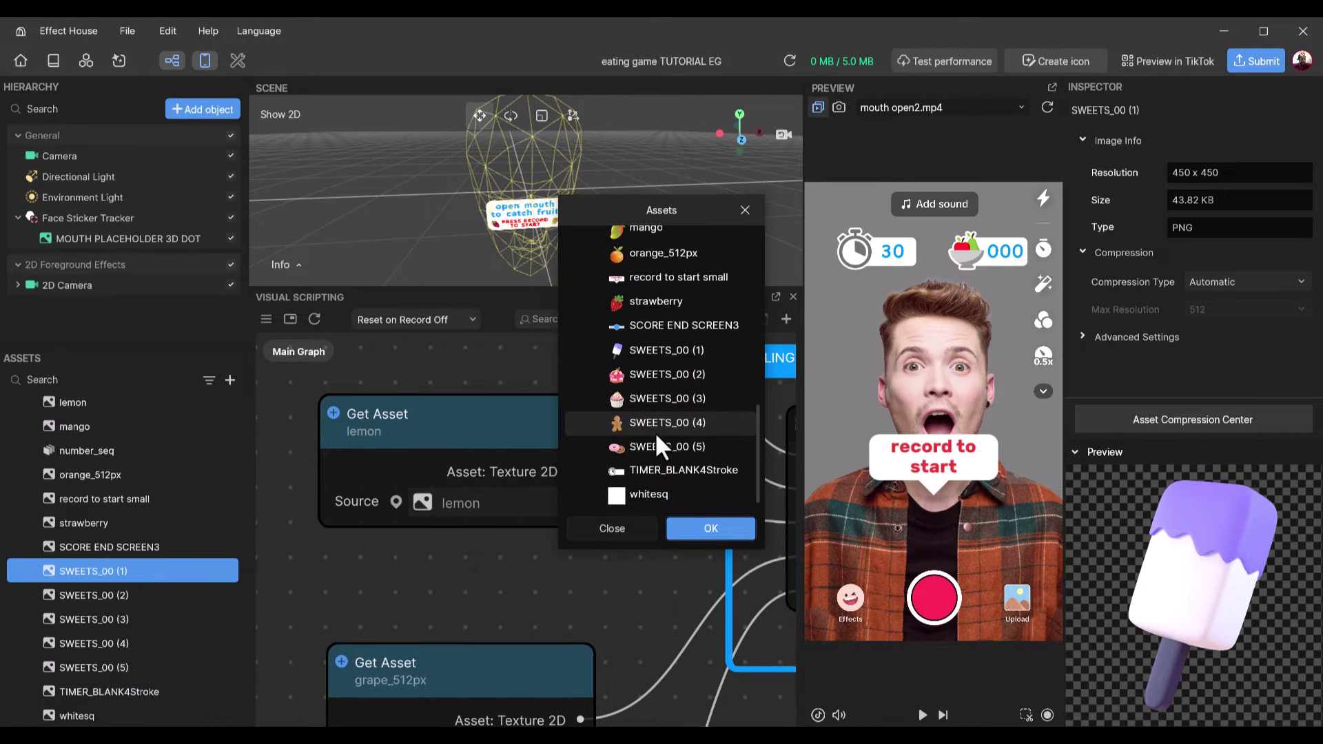
{"action": "double_click", "coordinate": [676, 399]}
- Set the source of the Get Asset node feeding FALLING 4 to the SWEETS_00 (4) texture
{"action": "scroll", "coordinate": [651, 413], "scroll_direction": "down", "scroll_amount": 3}
{"action": "left_click", "coordinate": [577, 537]}
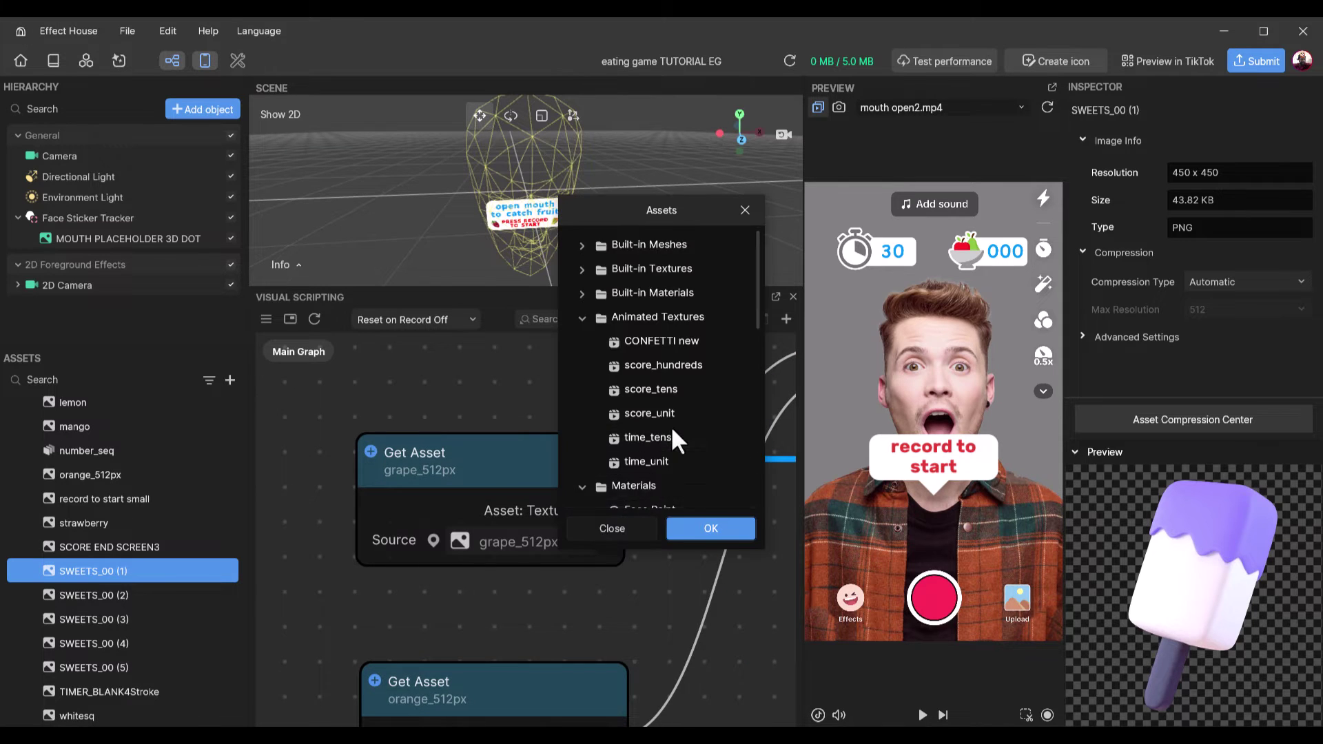
{"action": "scroll", "coordinate": [671, 427], "scroll_direction": "down", "scroll_amount": 10}
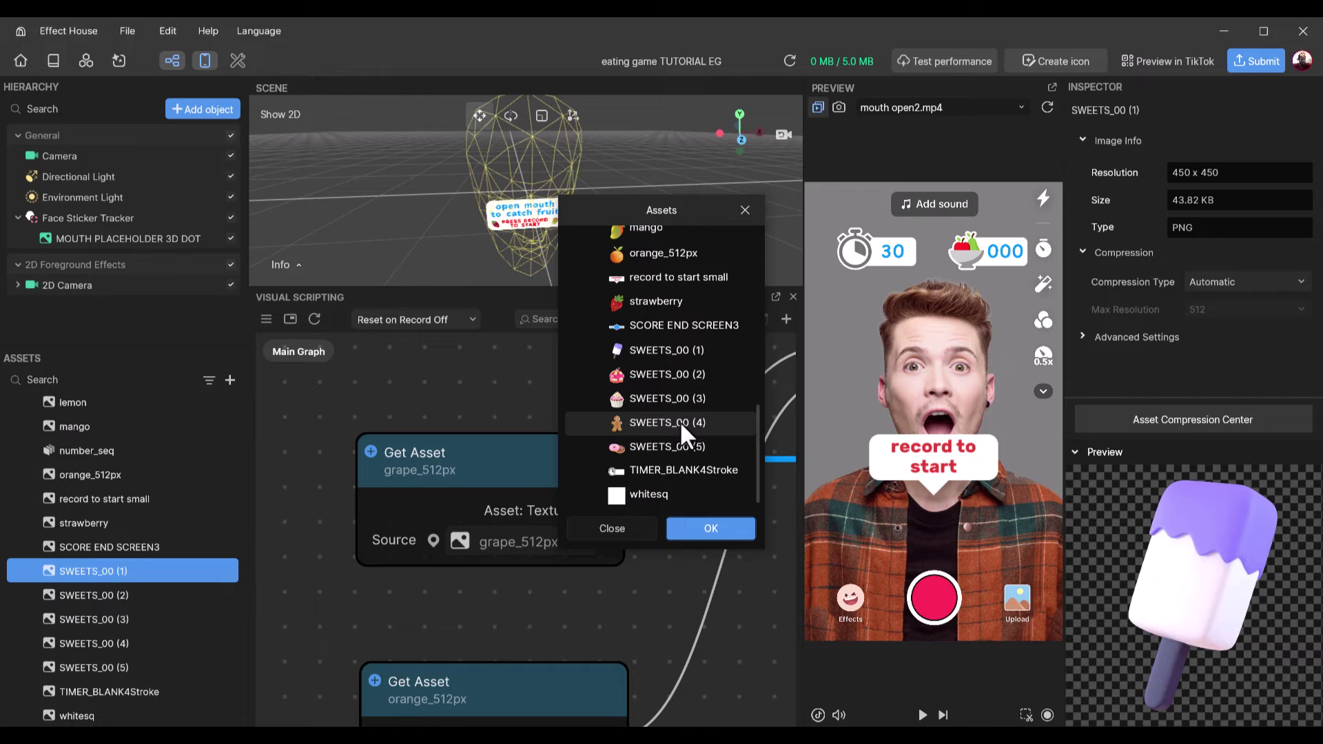
{"action": "double_click", "coordinate": [679, 420]}
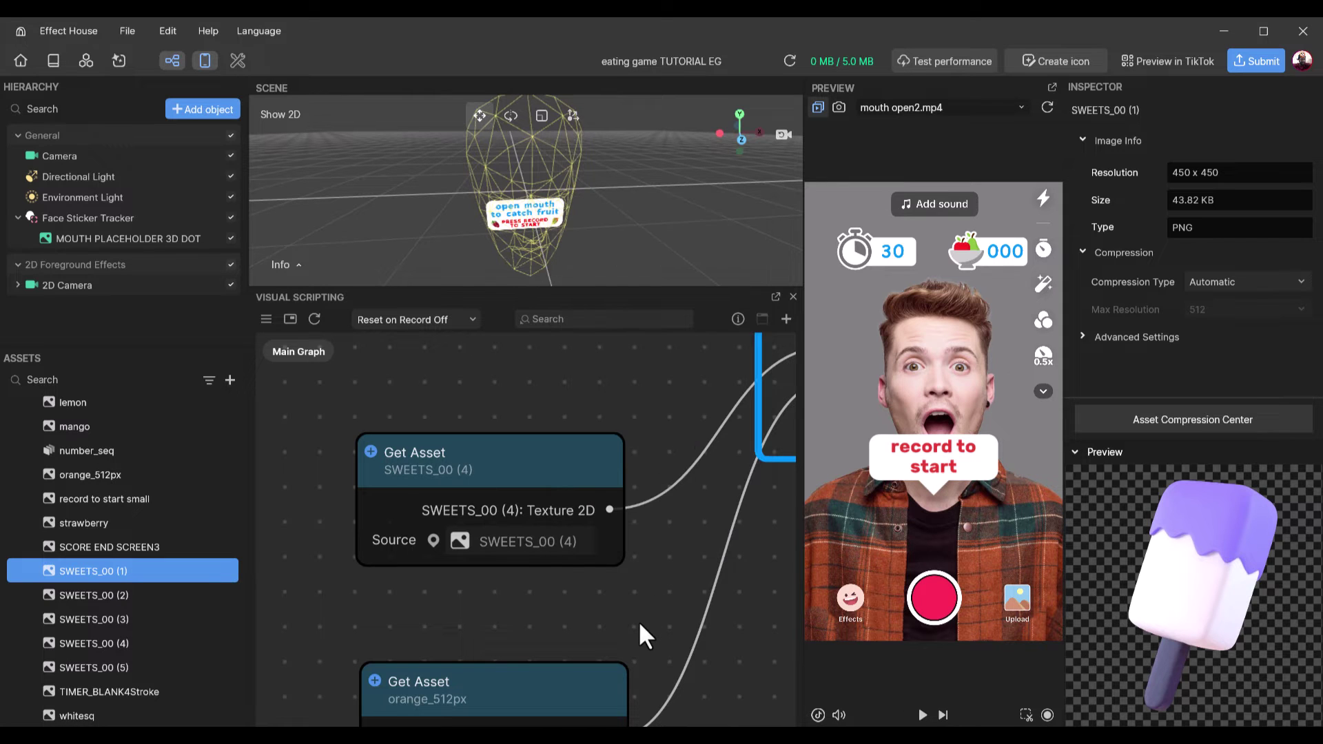
- Set the source of the Get Asset node feeding FALLING 5 to the SWEETS_00 (5) texture
{"action": "scroll", "coordinate": [641, 482], "scroll_direction": "down", "scroll_amount": 3}
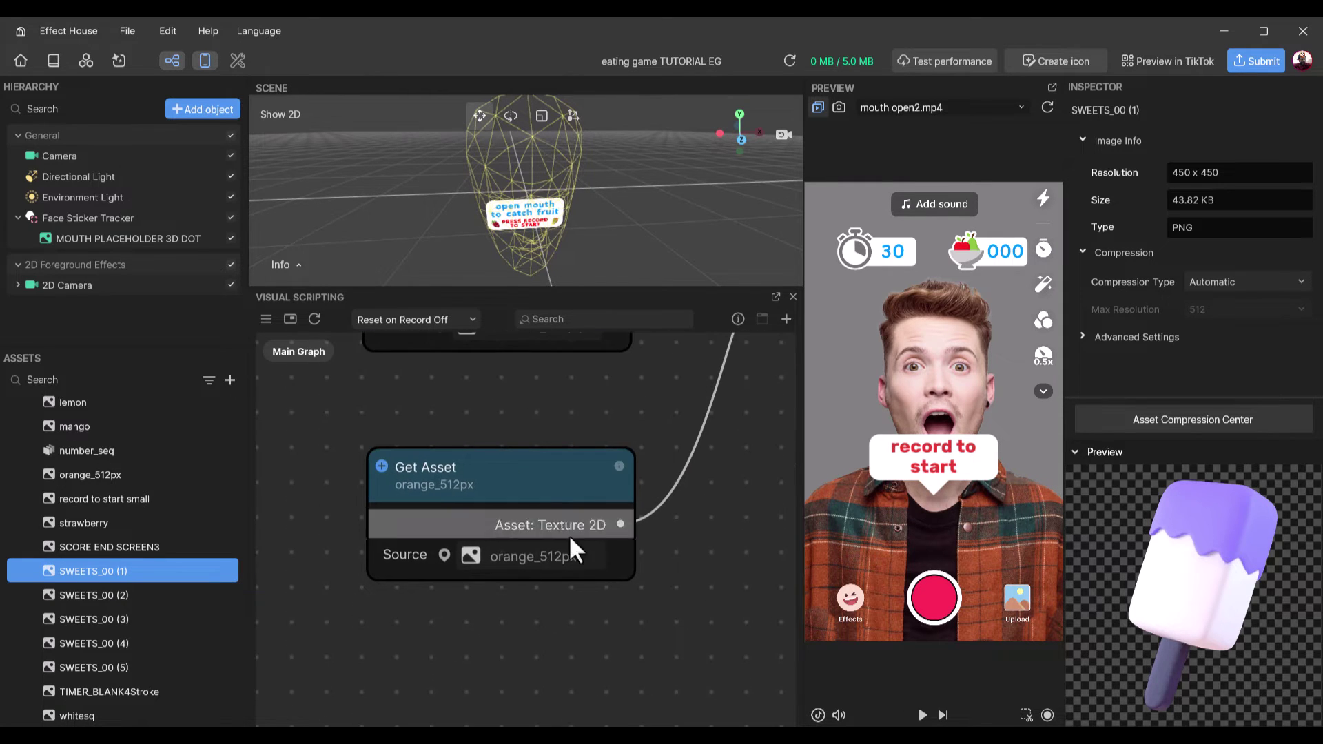
{"action": "left_click", "coordinate": [552, 548]}
{"action": "scroll", "coordinate": [672, 425], "scroll_direction": "down", "scroll_amount": 6}
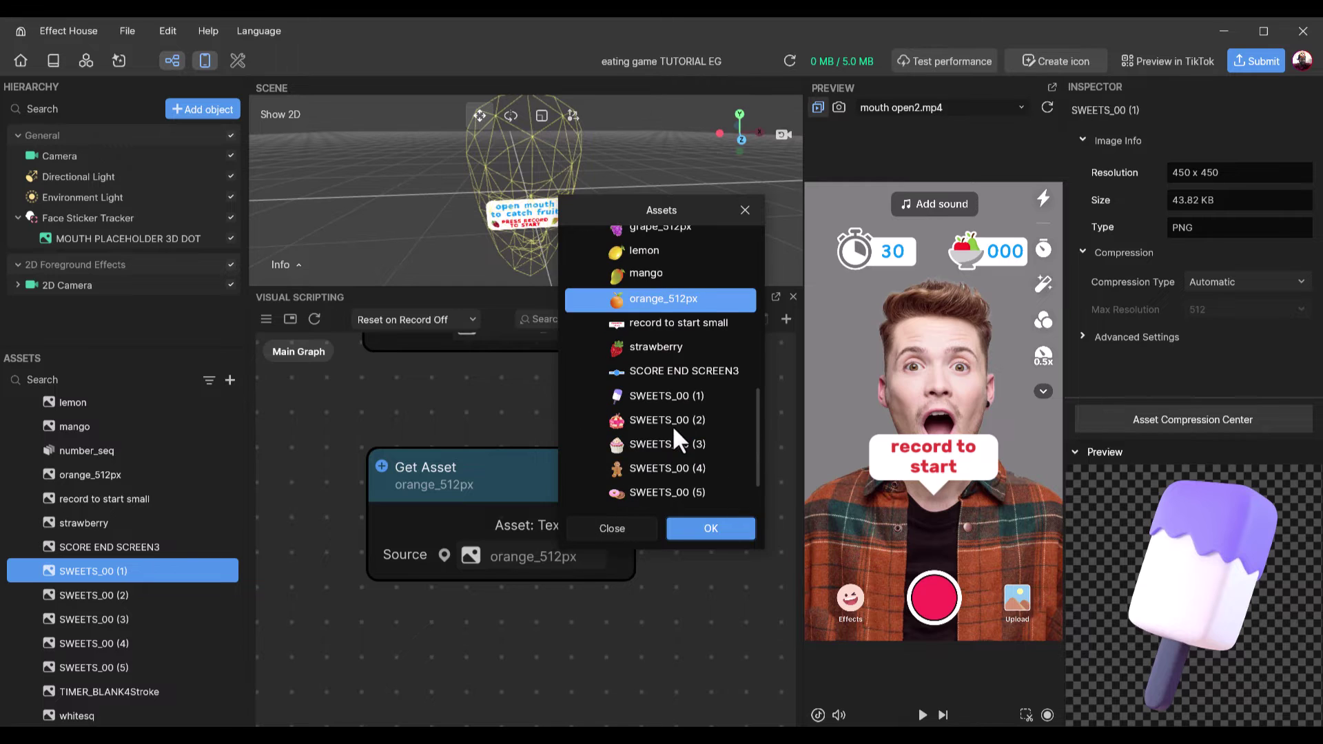
{"action": "scroll", "coordinate": [657, 478], "scroll_direction": "down", "scroll_amount": 2}
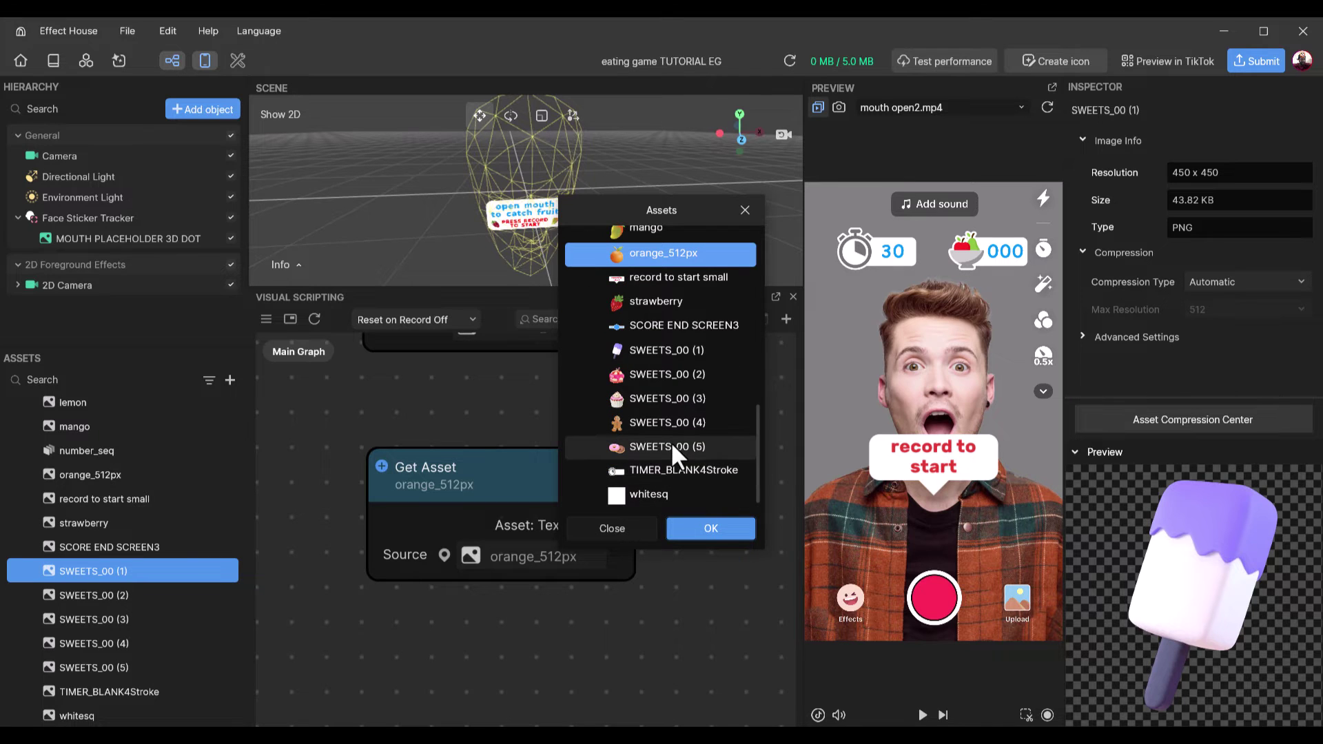
{"action": "double_click", "coordinate": [671, 442]}
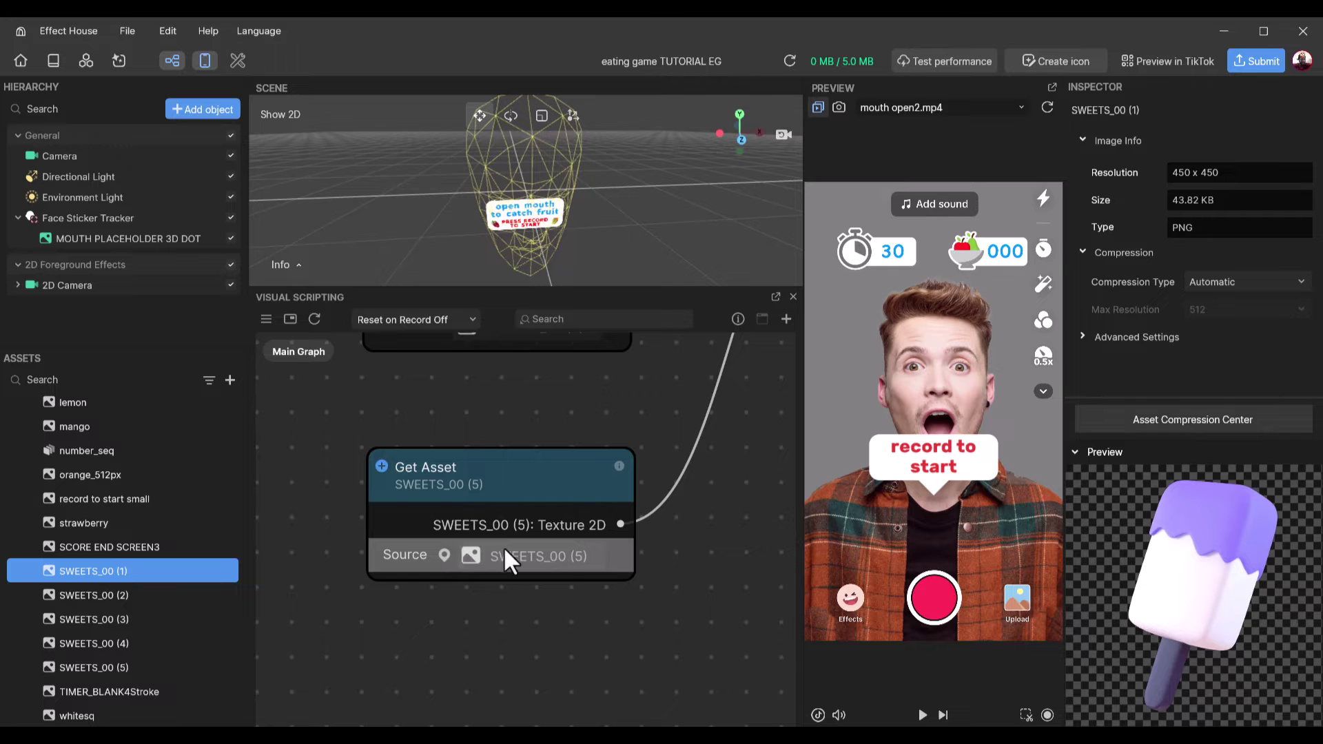
{"action": "scroll", "coordinate": [503, 547], "scroll_direction": "down", "scroll_amount": 8}
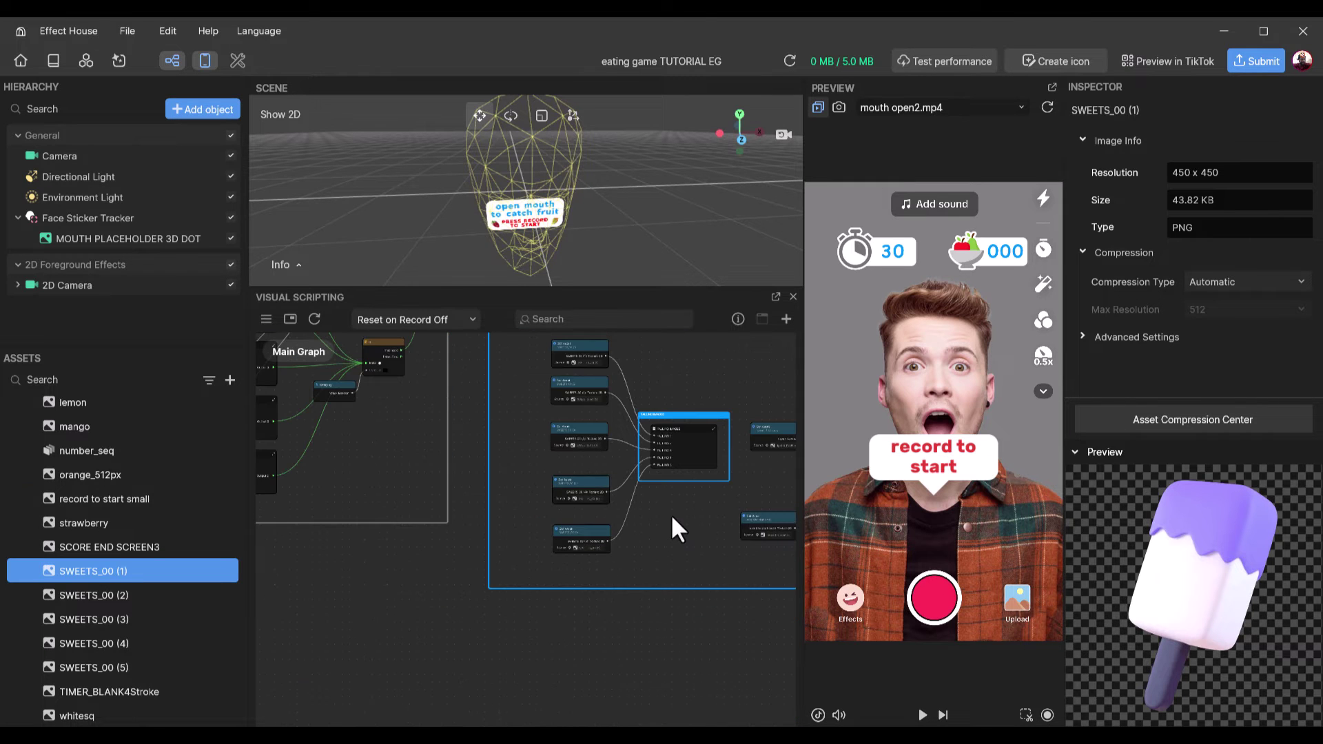
- Run the preview video and record a test round of the game to check the falling sweets, stopping the recording when done
{"action": "middle_click_drag", "start_coordinate": [672, 520], "coordinate": [442, 606]}
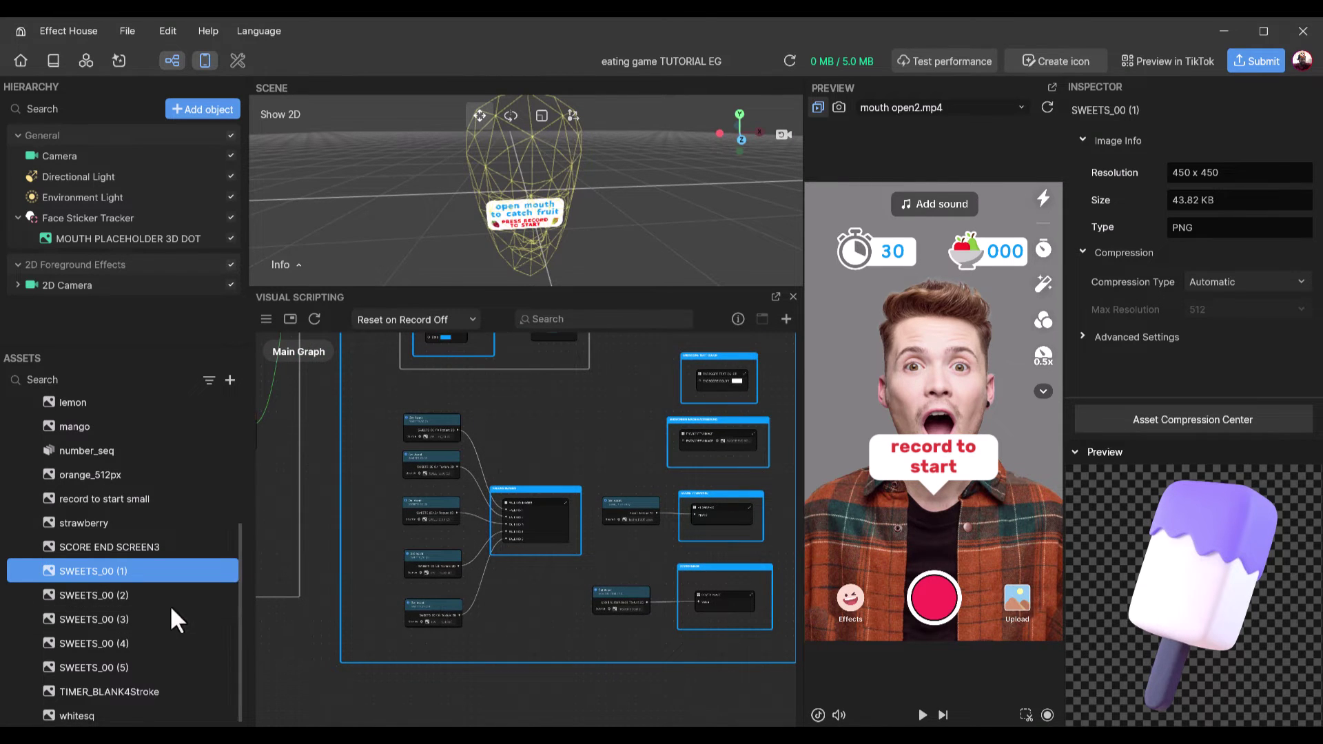
{"action": "left_click", "coordinate": [923, 715]}
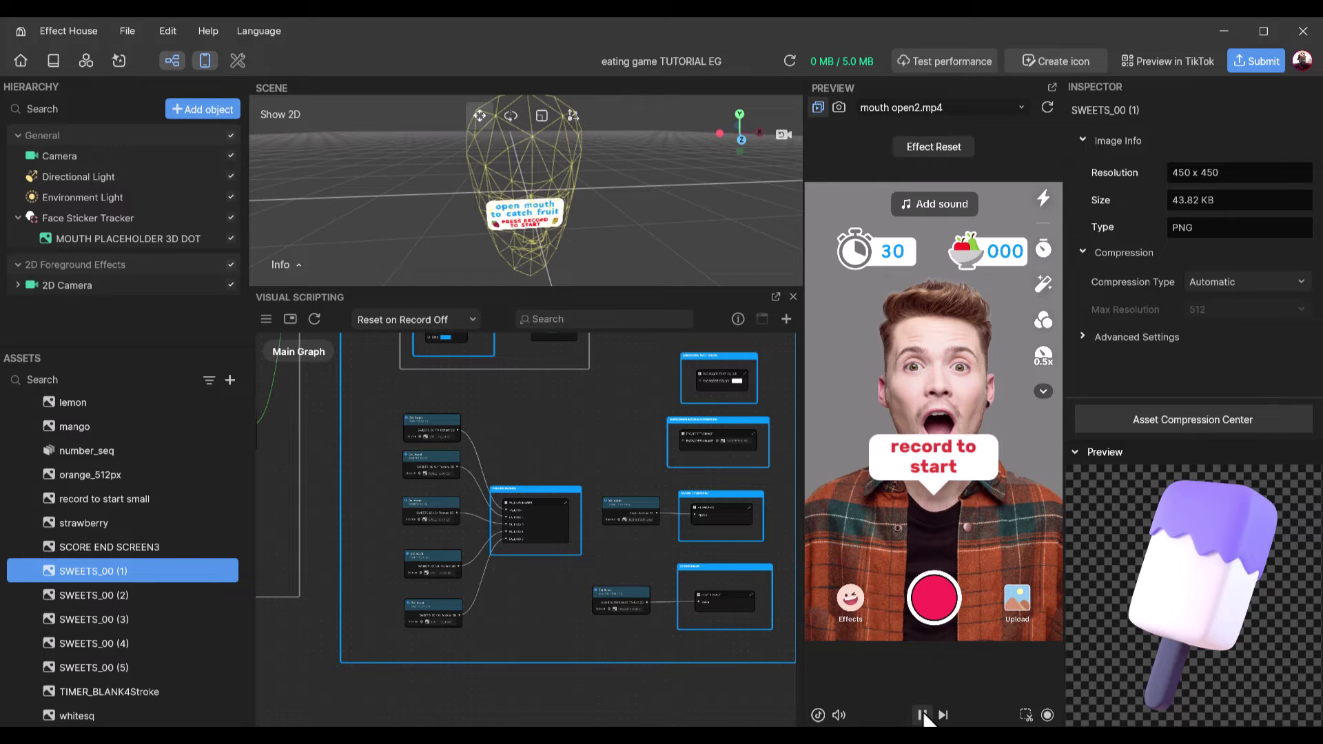
{"action": "left_click", "coordinate": [921, 601]}
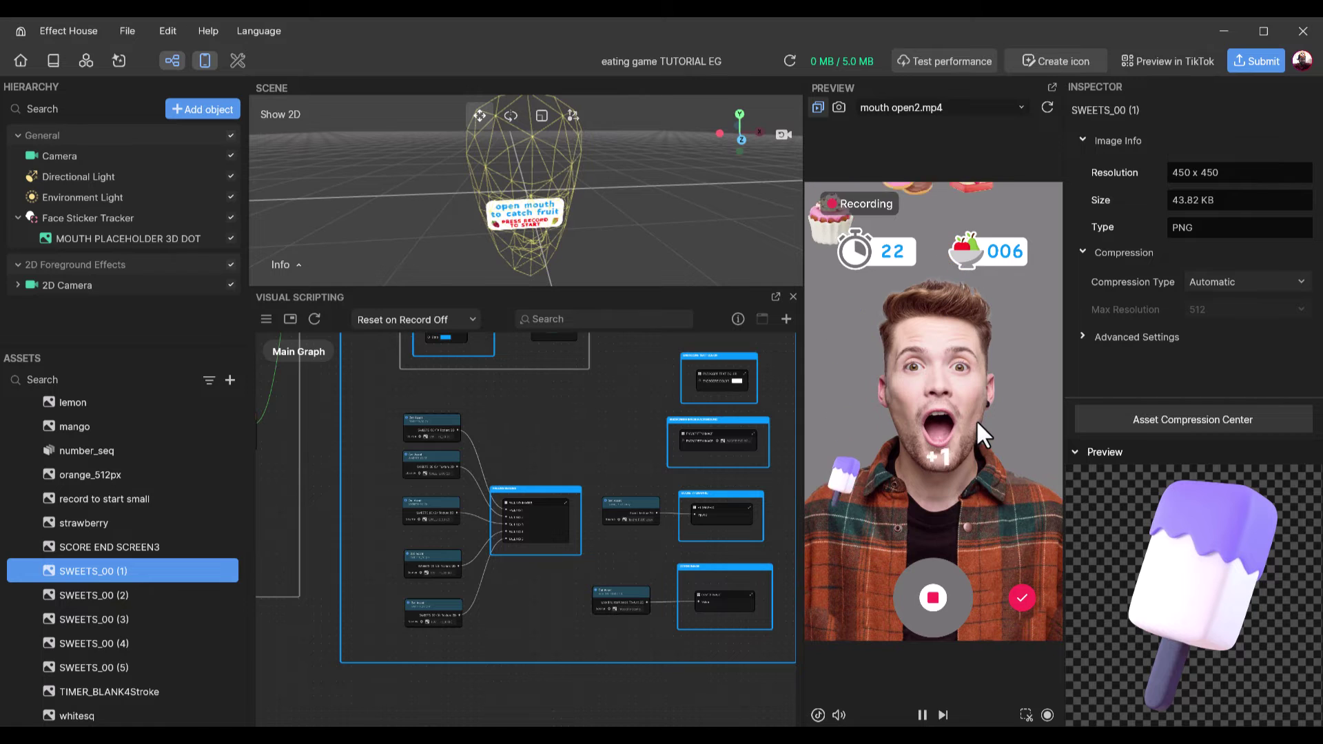
{"action": "left_click", "coordinate": [927, 600]}
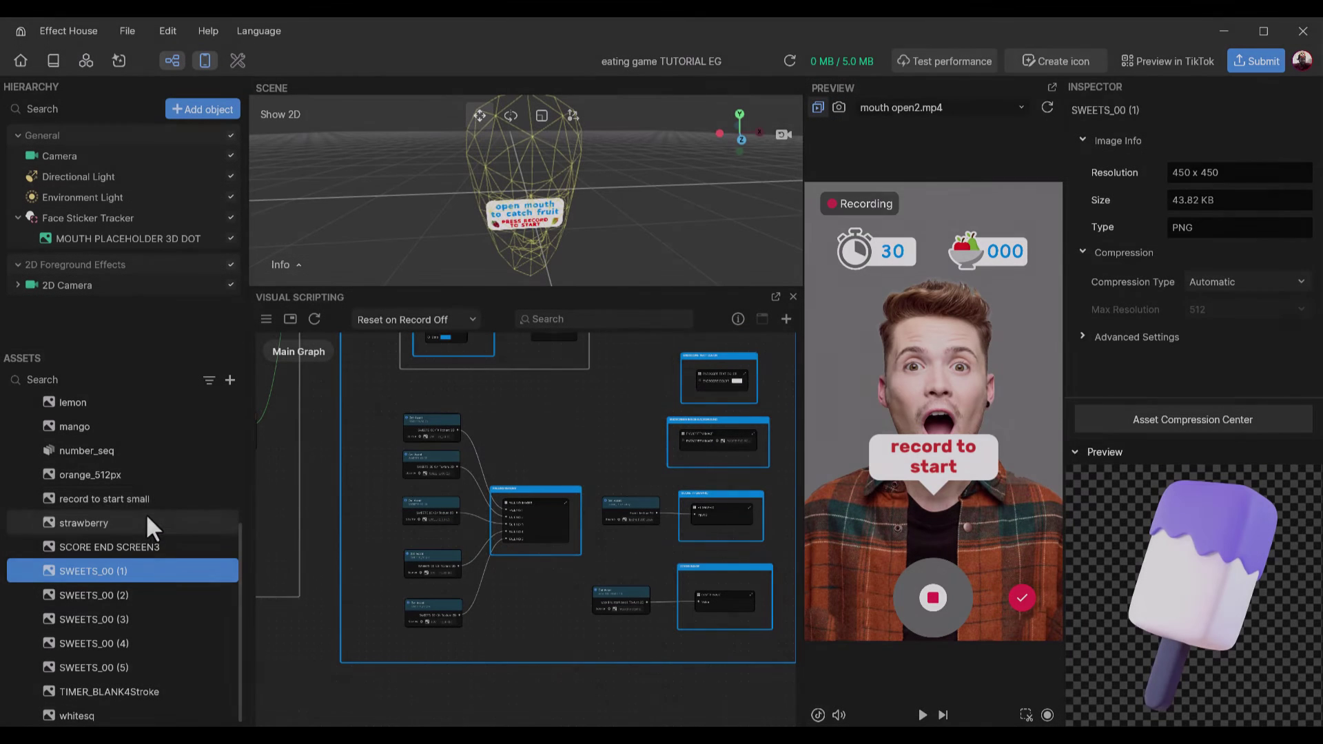
- Delete the unused fruit textures grape_512px, lemon, mango, orange_512px and strawberry, and refresh the effect size
{"action": "scroll", "coordinate": [146, 513], "scroll_direction": "up", "scroll_amount": 3}
{"action": "left_click", "coordinate": [110, 432]}
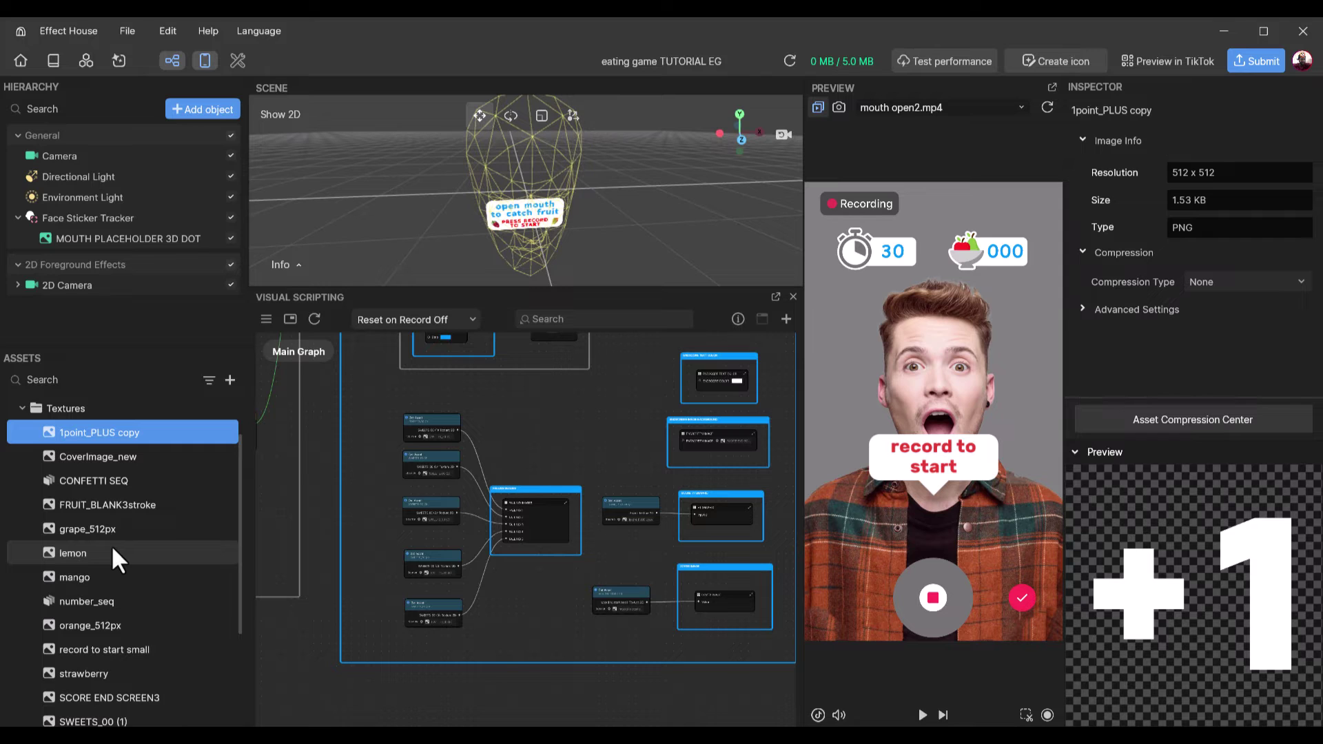
{"action": "left_click", "coordinate": [97, 547]}
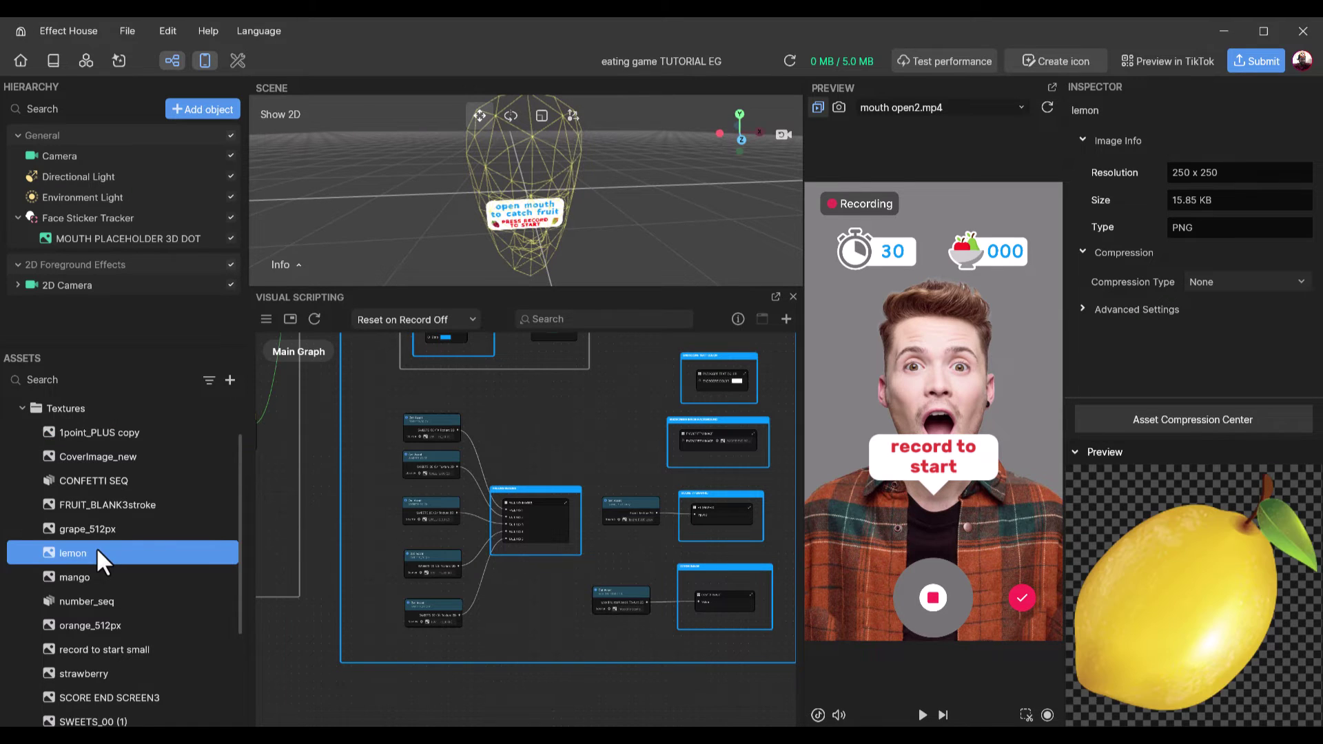
{"action": "left_click", "coordinate": [94, 569], "text": "shift"}
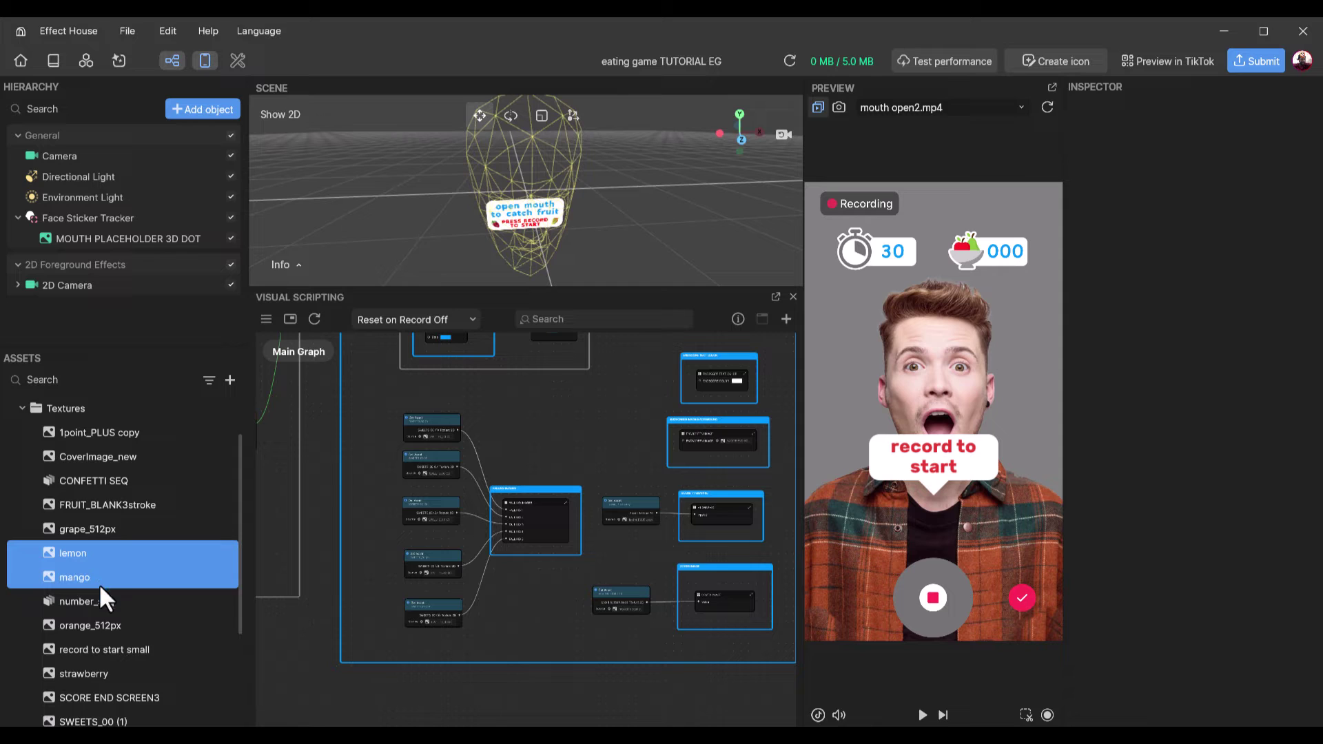
{"action": "left_click", "coordinate": [94, 624], "text": "ctrl"}
{"action": "left_click", "coordinate": [96, 663], "text": "ctrl"}
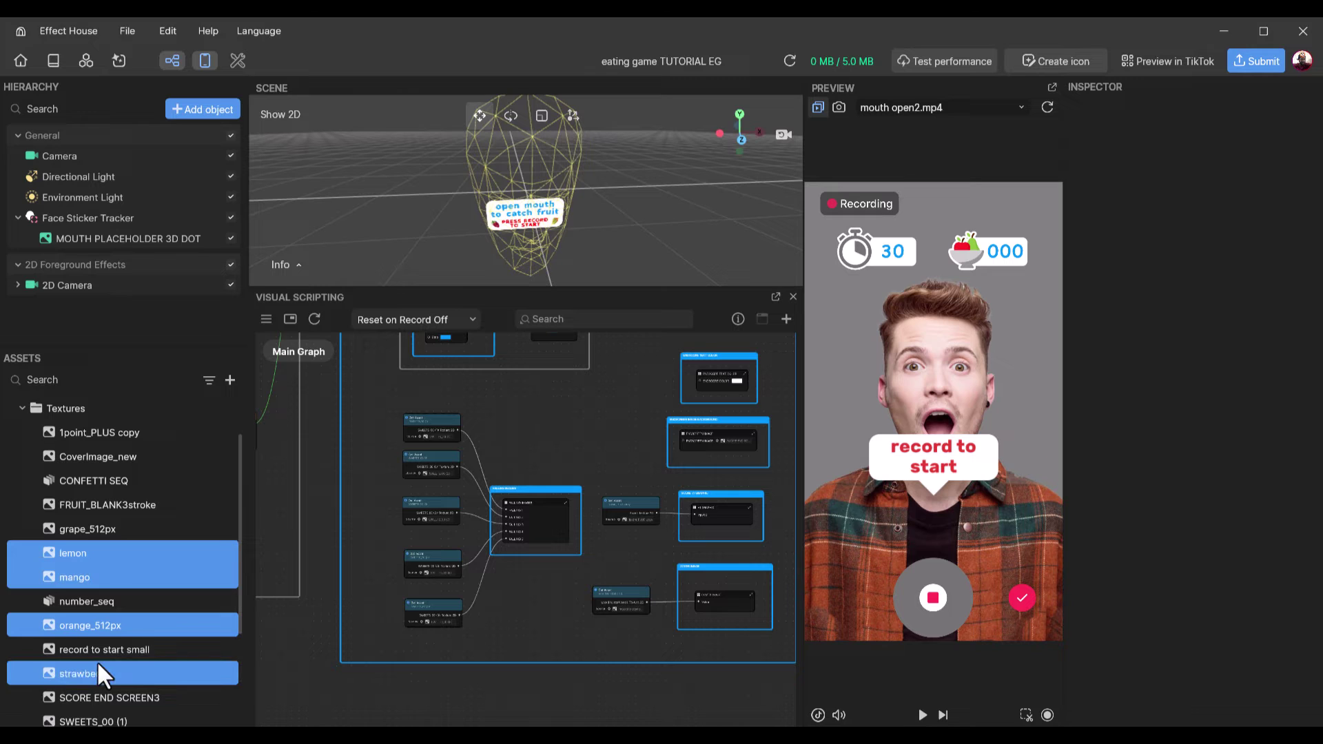
{"action": "scroll", "coordinate": [97, 660], "scroll_direction": "down", "scroll_amount": 3}
{"action": "scroll", "coordinate": [129, 581], "scroll_direction": "up", "scroll_amount": 3}
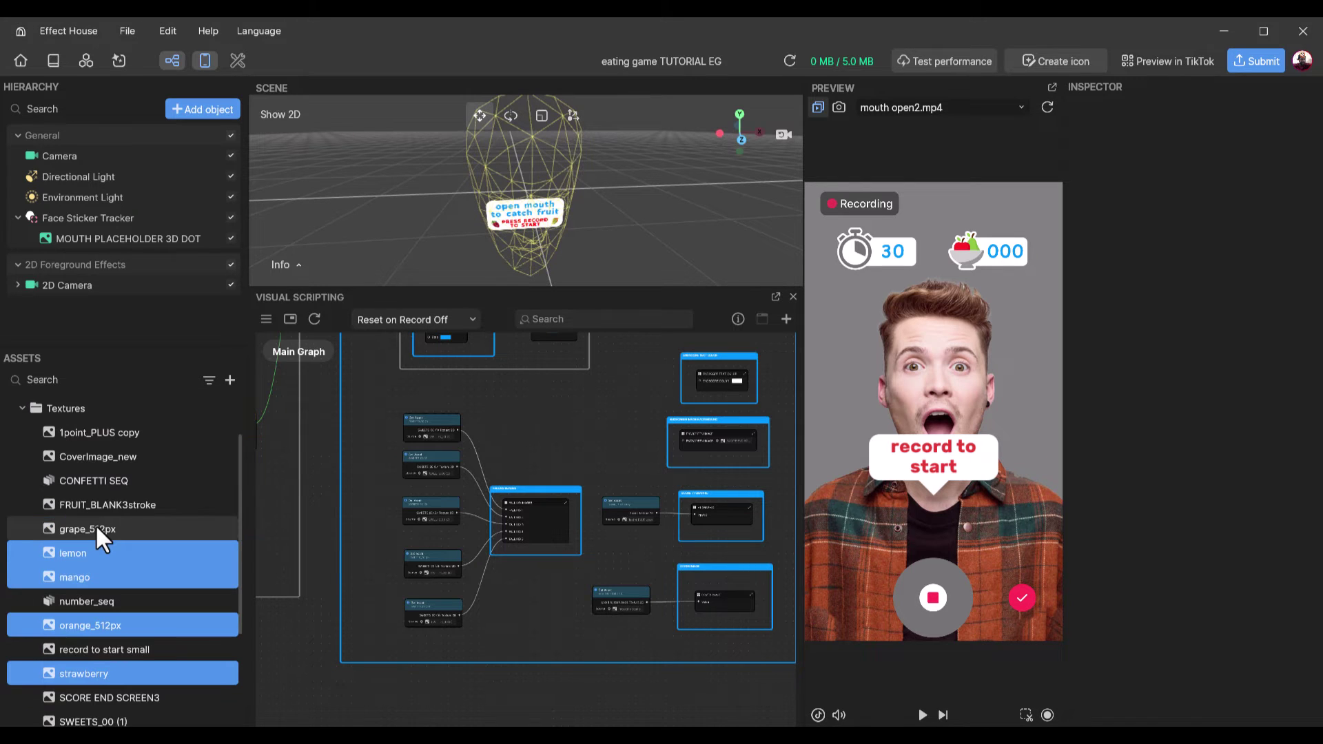
{"action": "left_click", "coordinate": [98, 531], "text": "ctrl"}
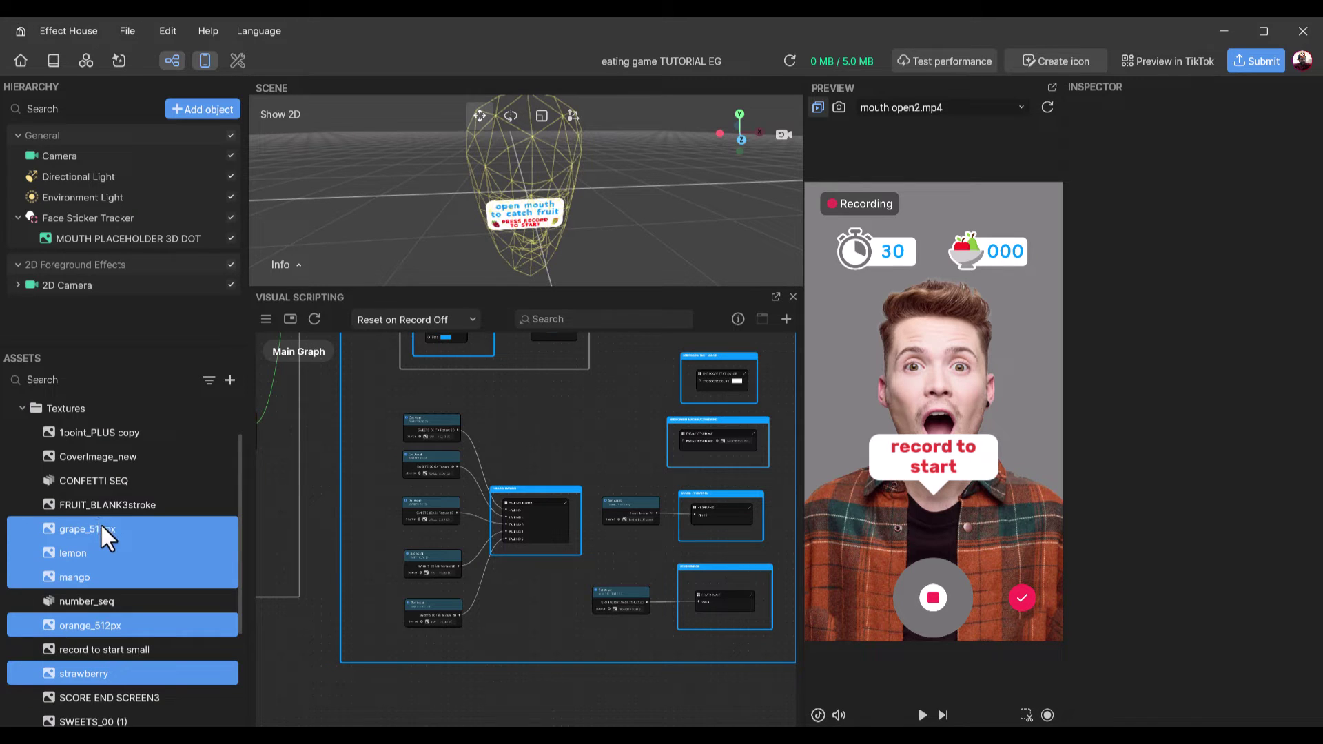
{"action": "right_click", "coordinate": [100, 523]}
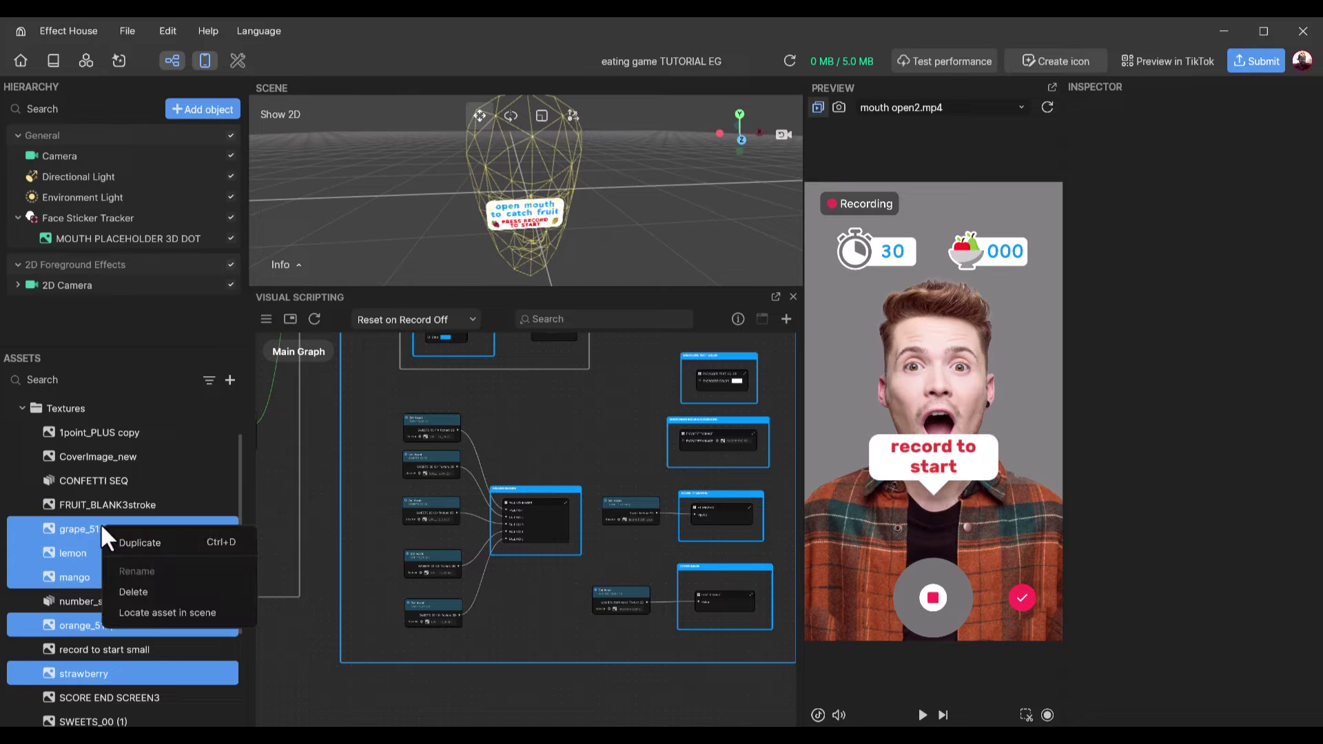
{"action": "left_click", "coordinate": [133, 594]}
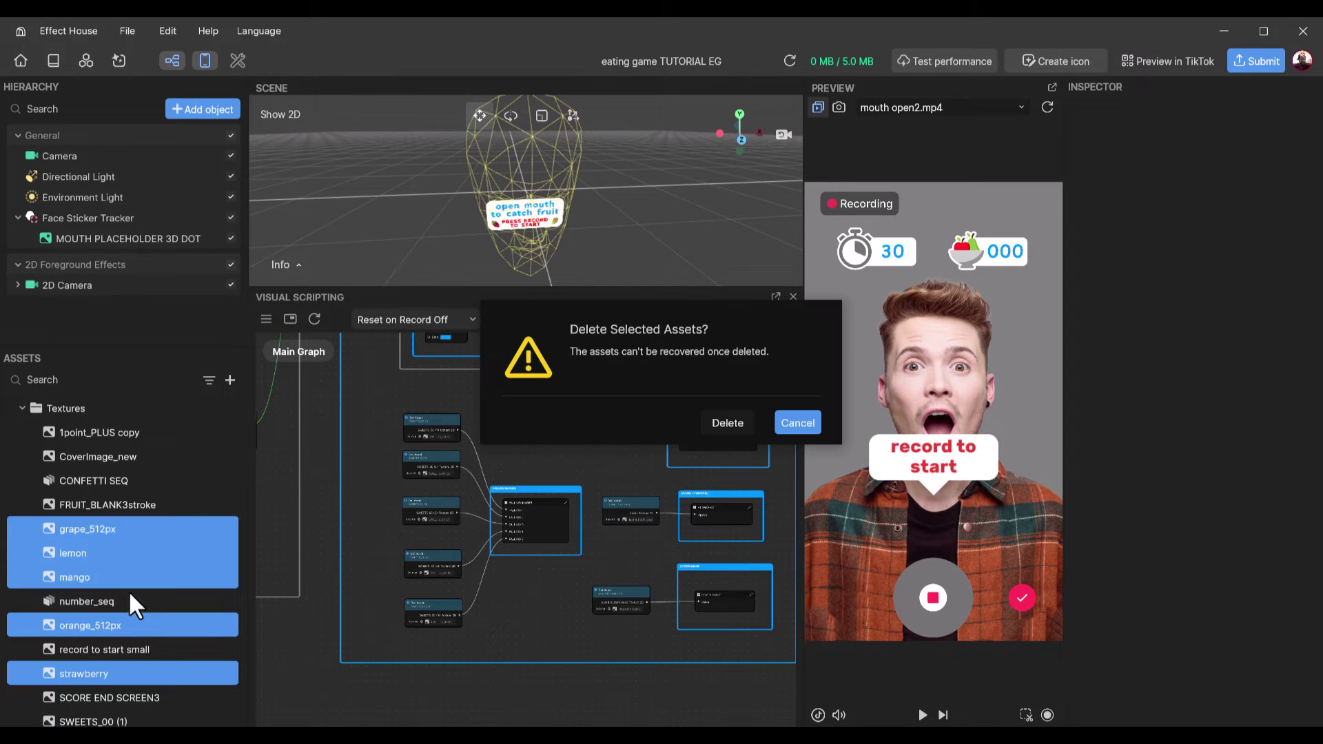
{"action": "left_click", "coordinate": [727, 423]}
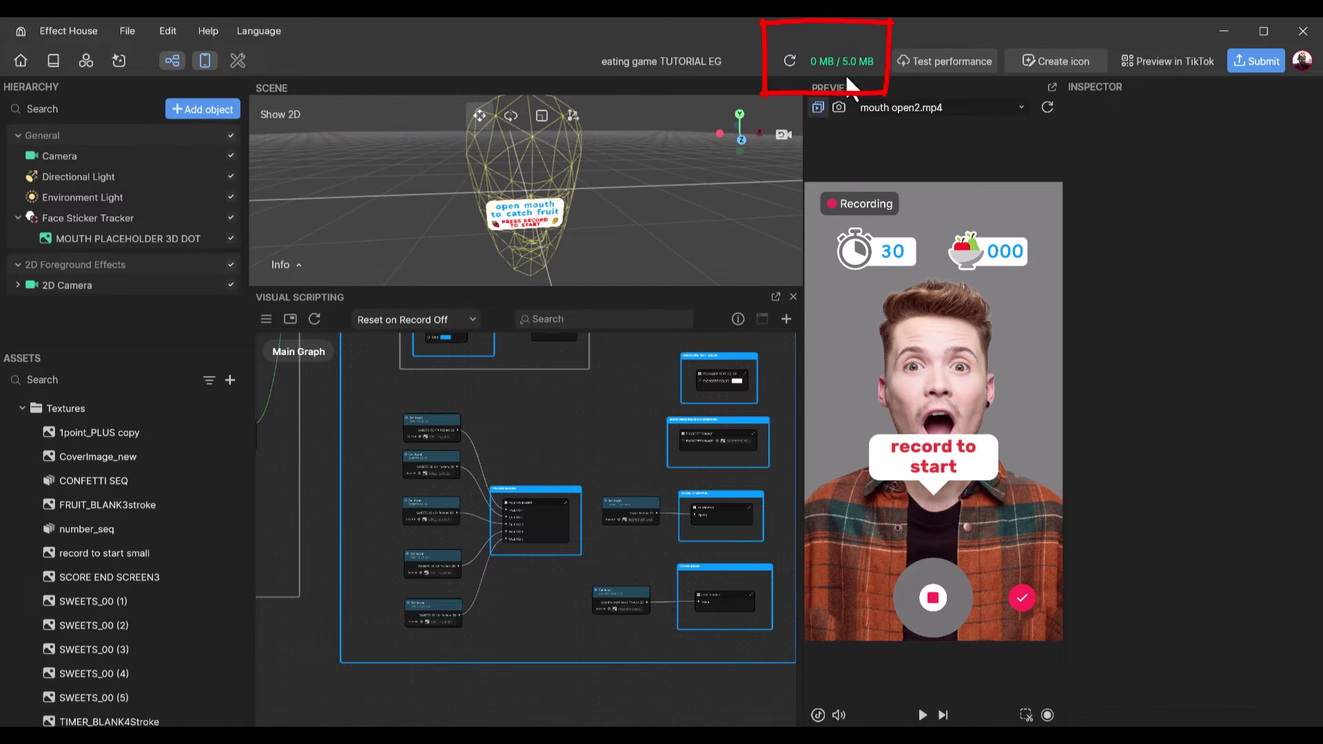
{"action": "left_click", "coordinate": [788, 60]}
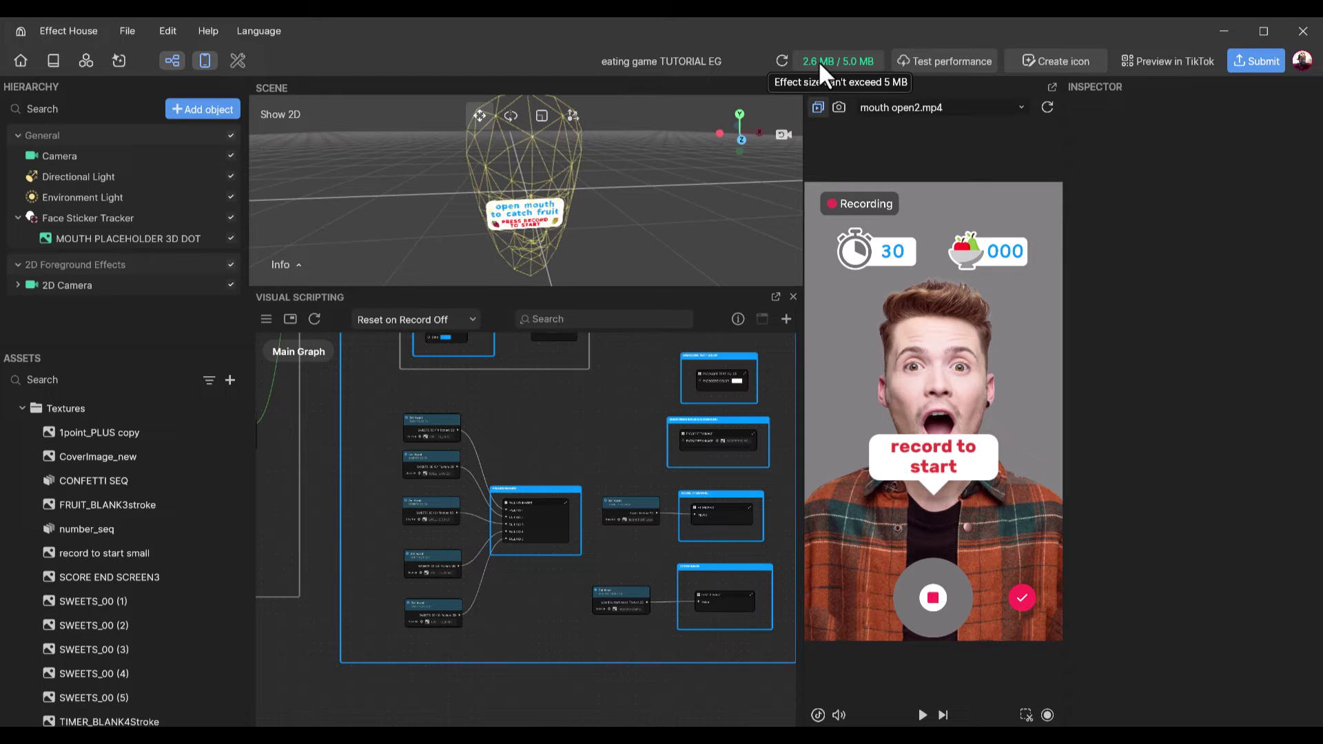
- Set the compression type of SWEETS_00 (1) to None and check the settings of the other SWEETS_00 textures
{"action": "left_click", "coordinate": [122, 596]}
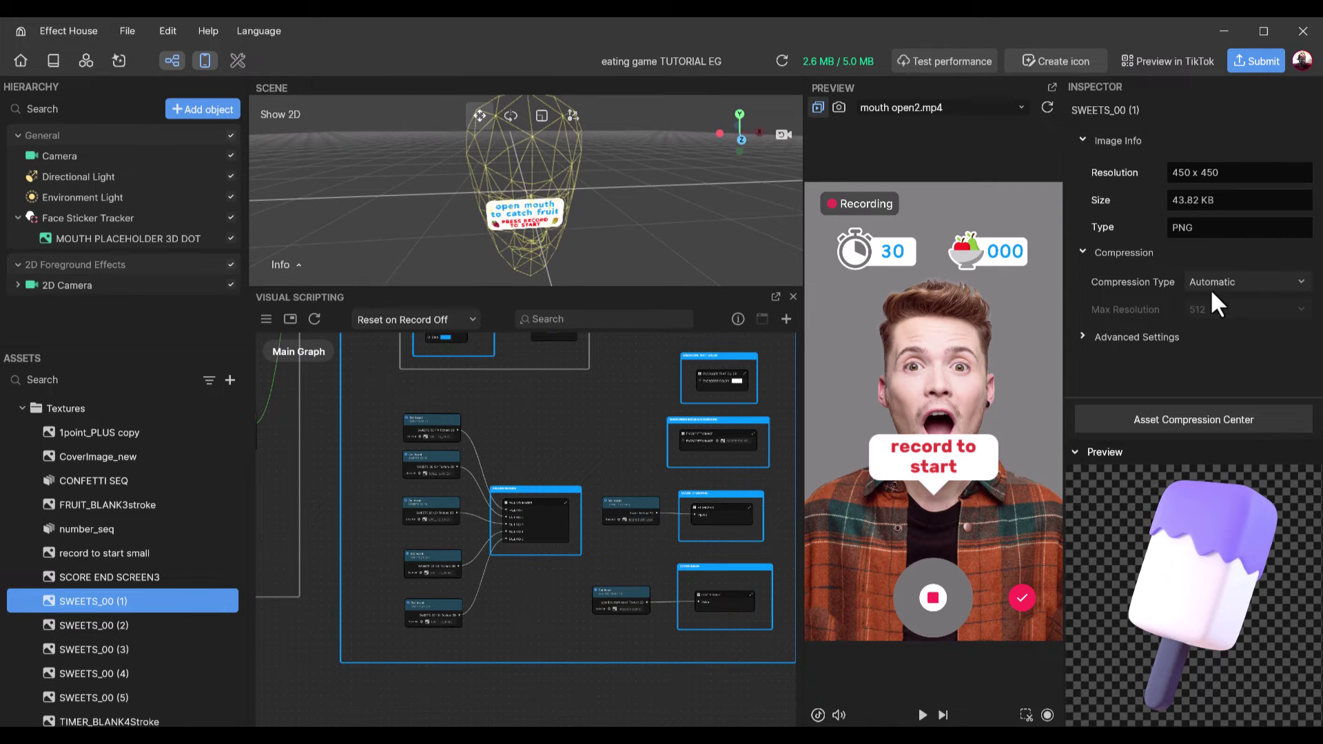
{"action": "left_click", "coordinate": [1240, 281]}
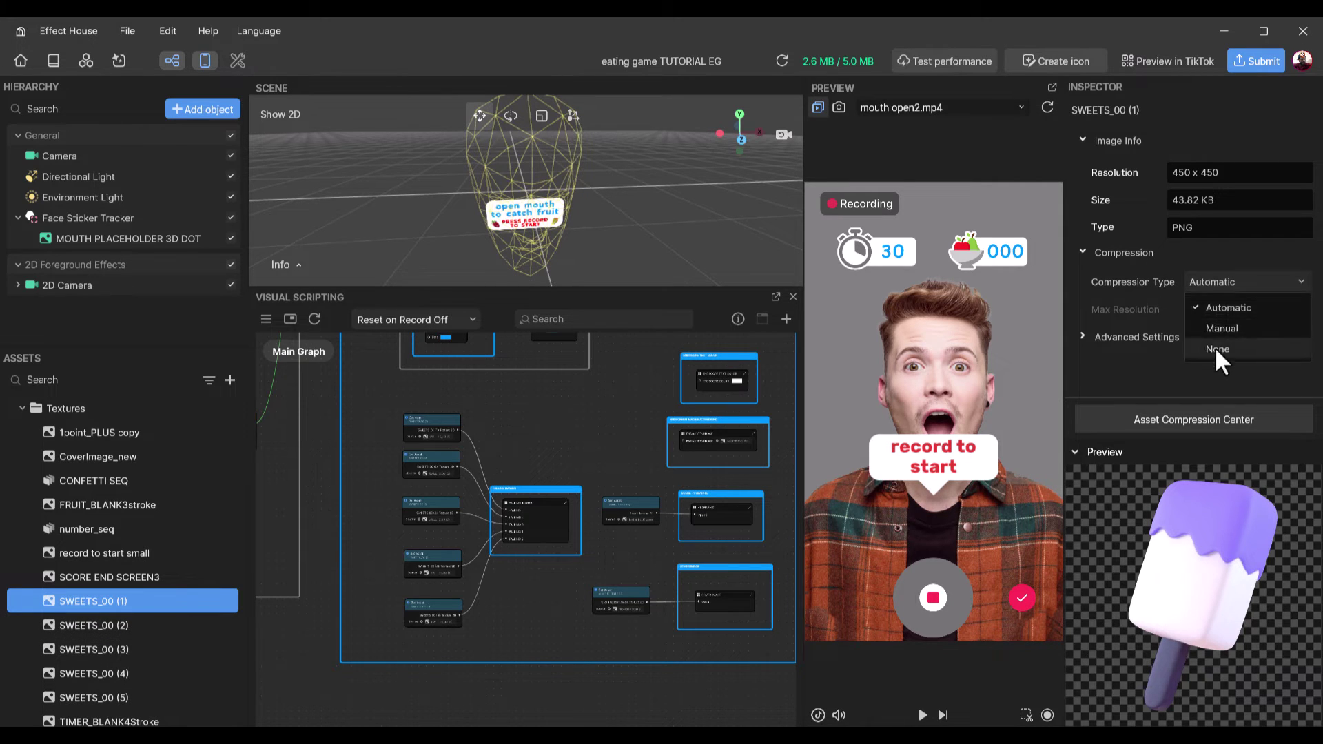
{"action": "left_click", "coordinate": [1216, 348]}
{"action": "left_click", "coordinate": [236, 623]}
{"action": "key", "text": "Down"}
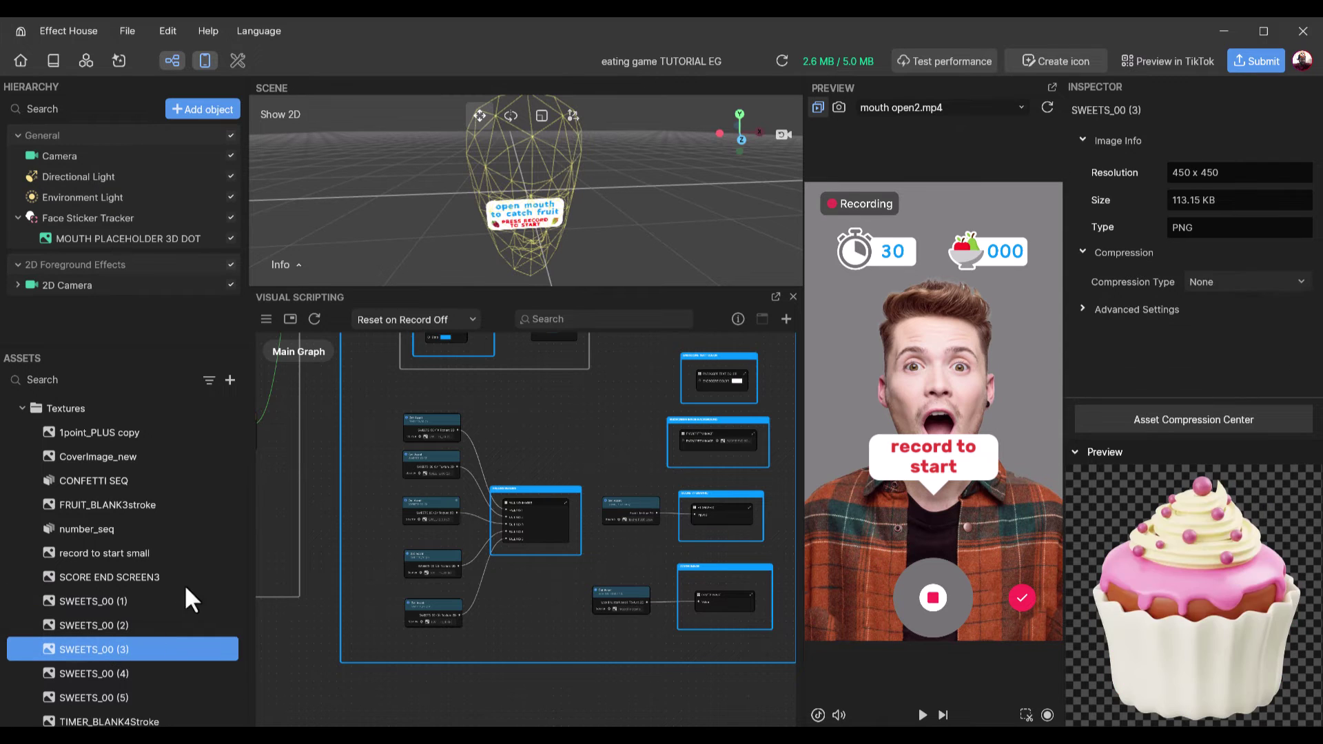
{"action": "key", "text": "Down"}
{"action": "key", "text": "Down"}
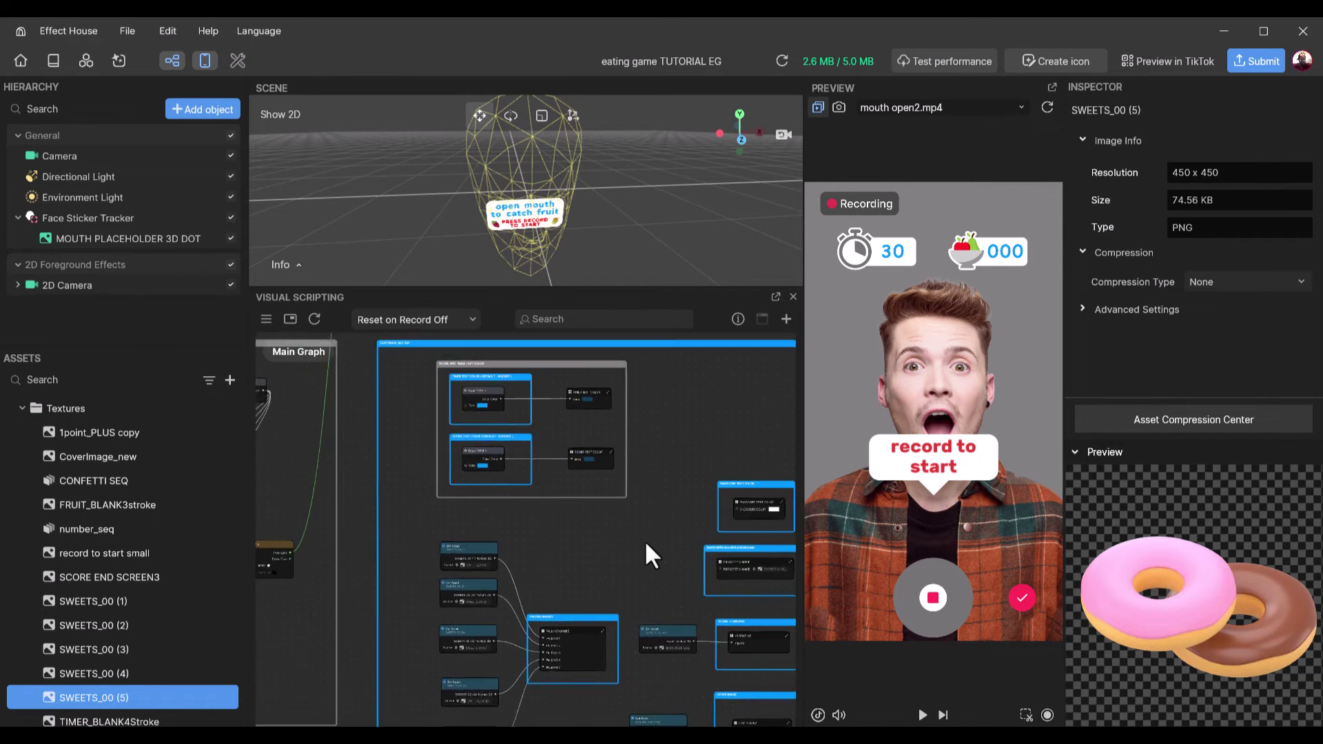
- Set the color of the Peek node in the TIMER TEXT COLOR group to red, #D23B3B
{"action": "scroll", "coordinate": [544, 462], "scroll_direction": "up", "scroll_amount": 5}
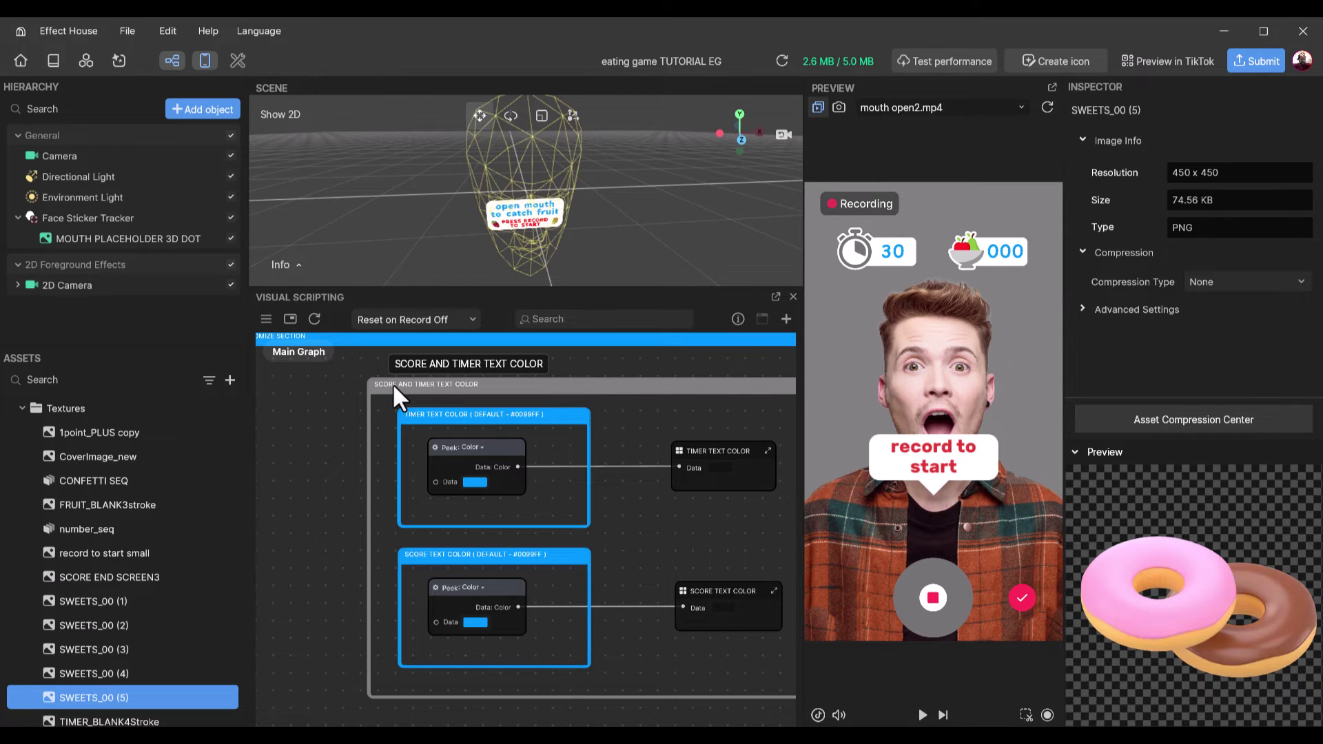
{"action": "right_click", "coordinate": [499, 387]}
{"action": "key", "text": "Escape"}
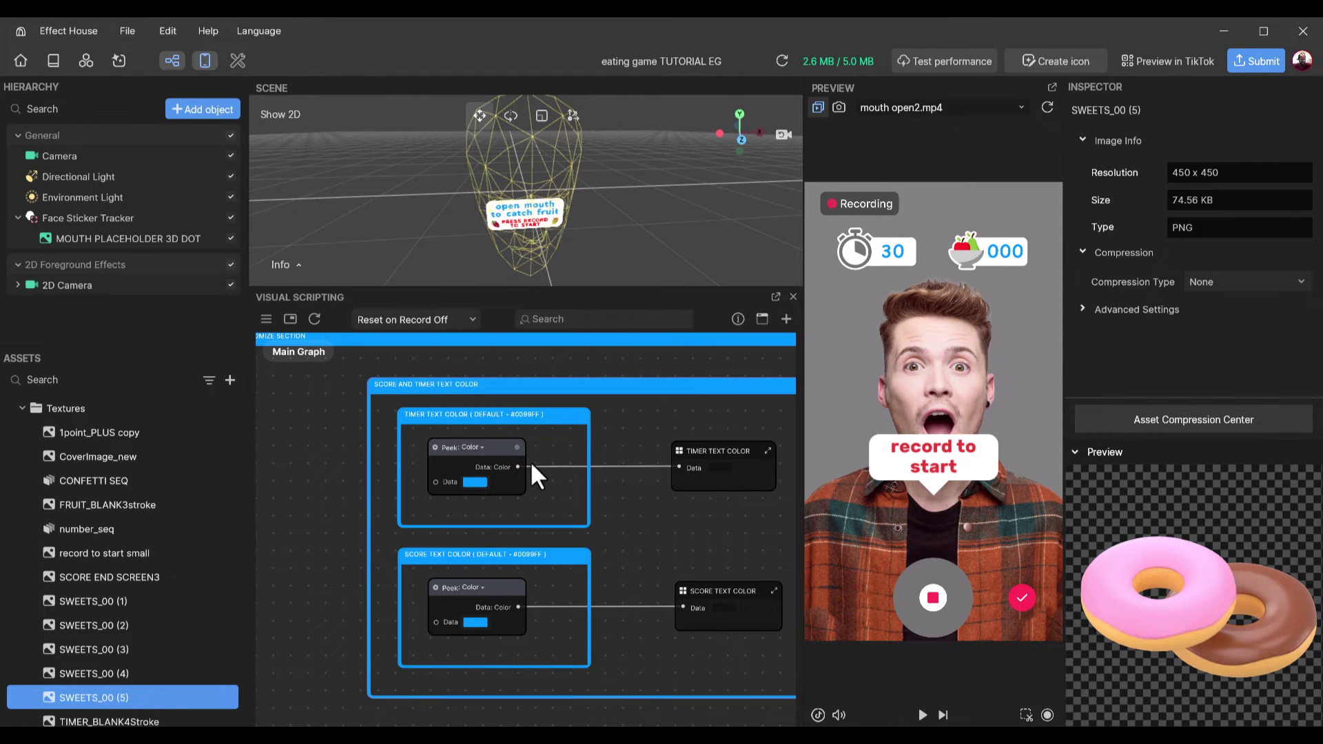
{"action": "scroll", "coordinate": [628, 510], "scroll_direction": "down", "scroll_amount": 1}
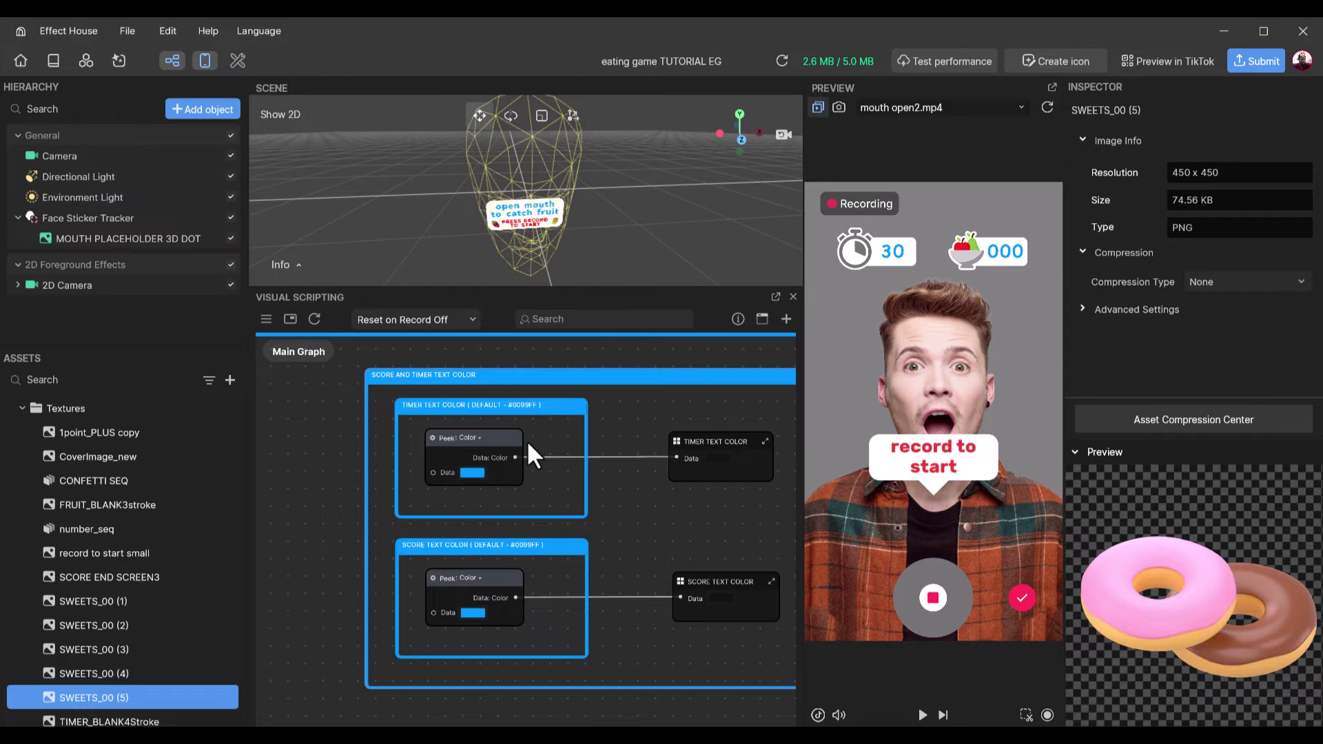
{"action": "scroll", "coordinate": [495, 402], "scroll_direction": "up", "scroll_amount": 5}
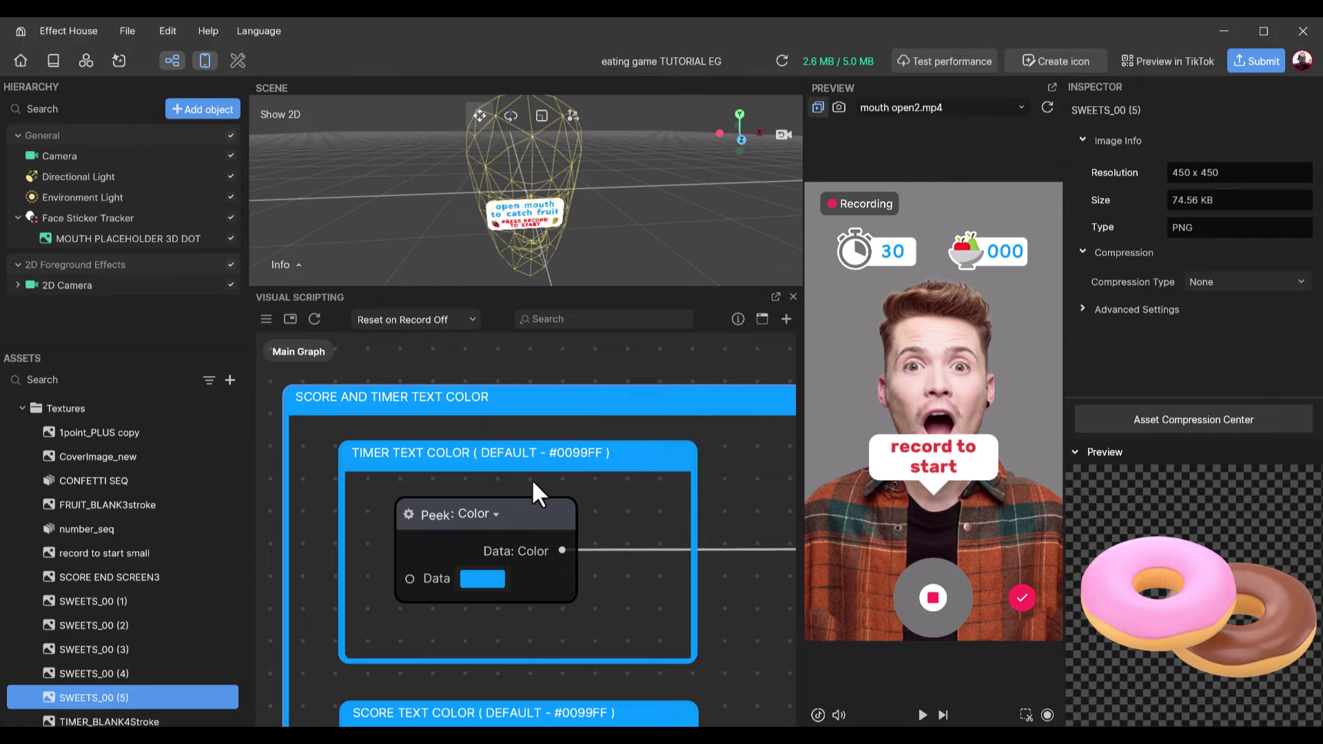
{"action": "left_click", "coordinate": [475, 517]}
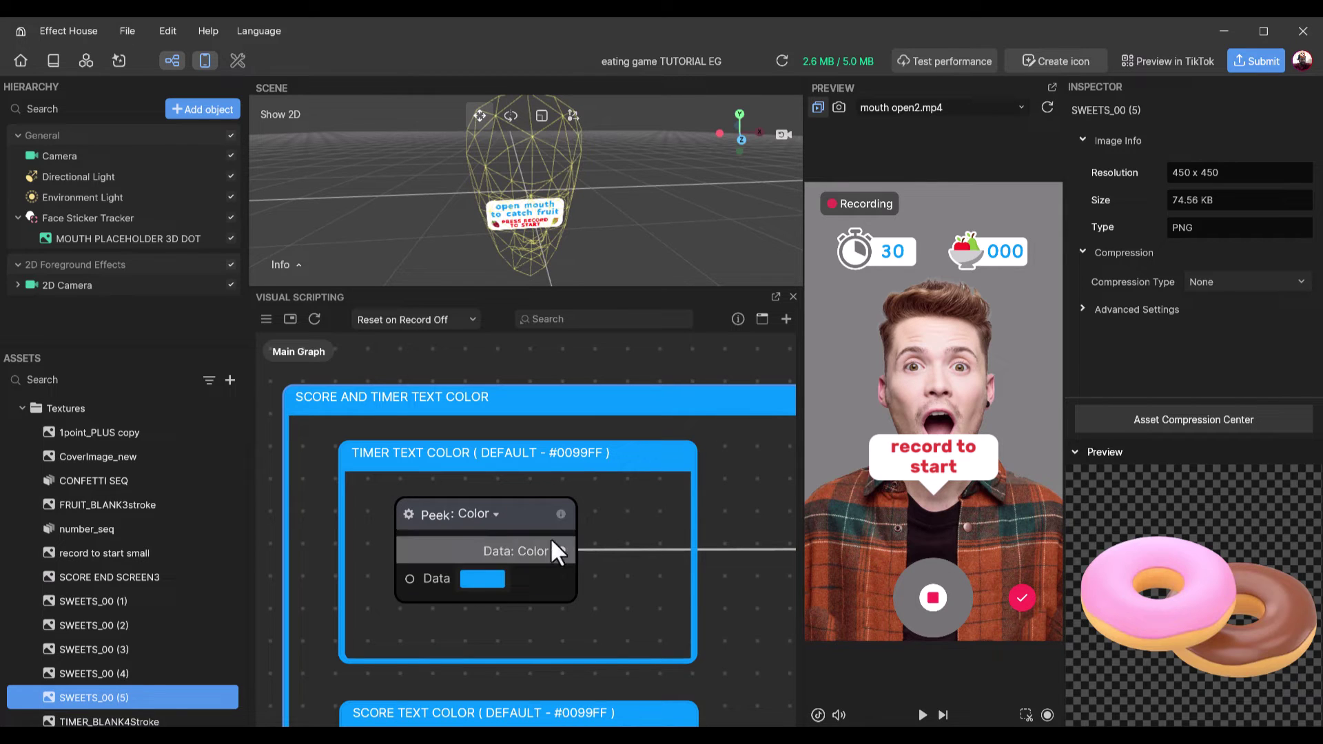
{"action": "left_click", "coordinate": [552, 549]}
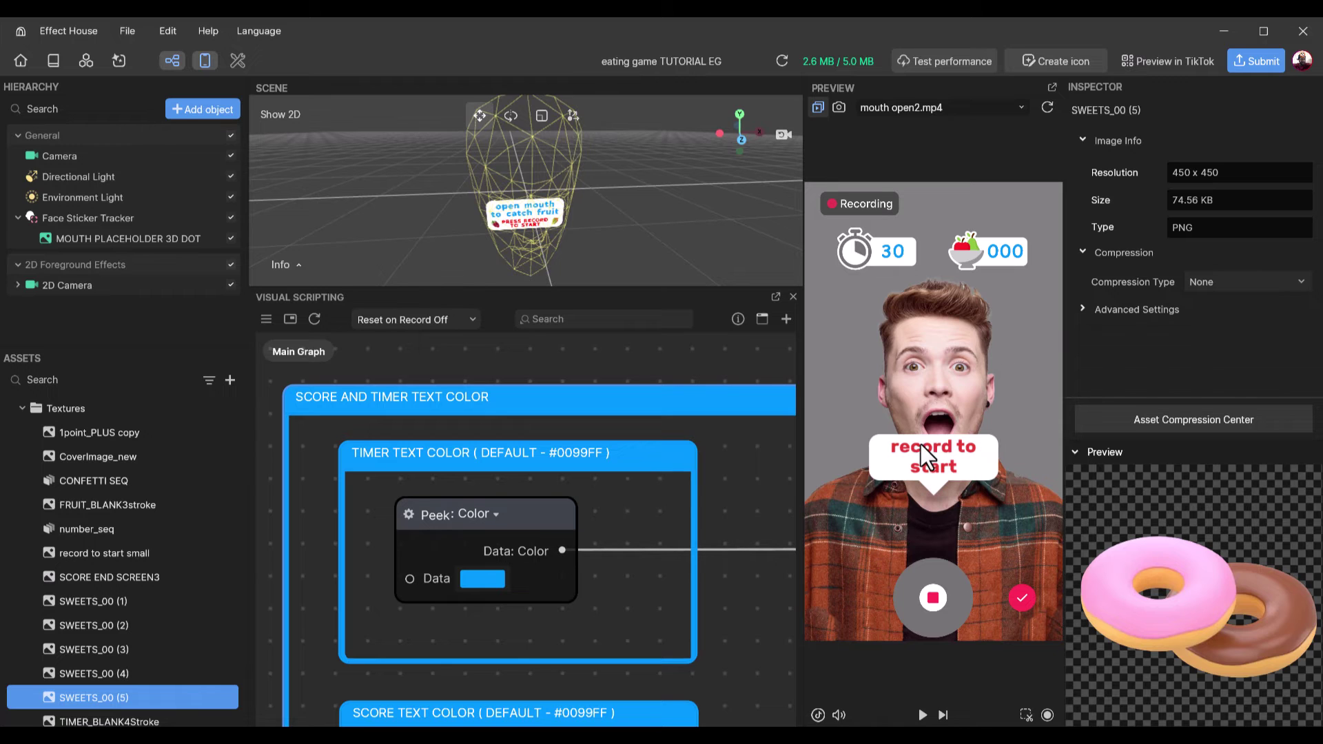
{"action": "left_click", "coordinate": [495, 574]}
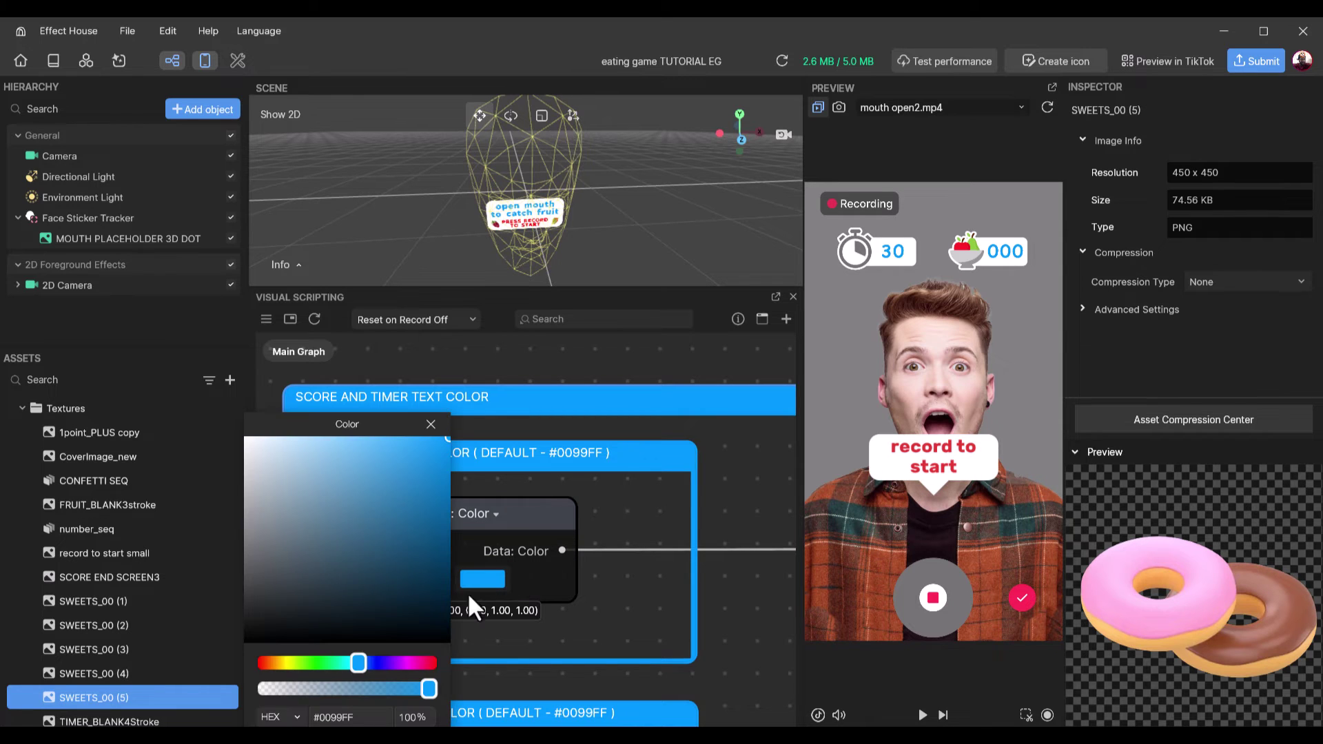
{"action": "left_click", "coordinate": [429, 662]}
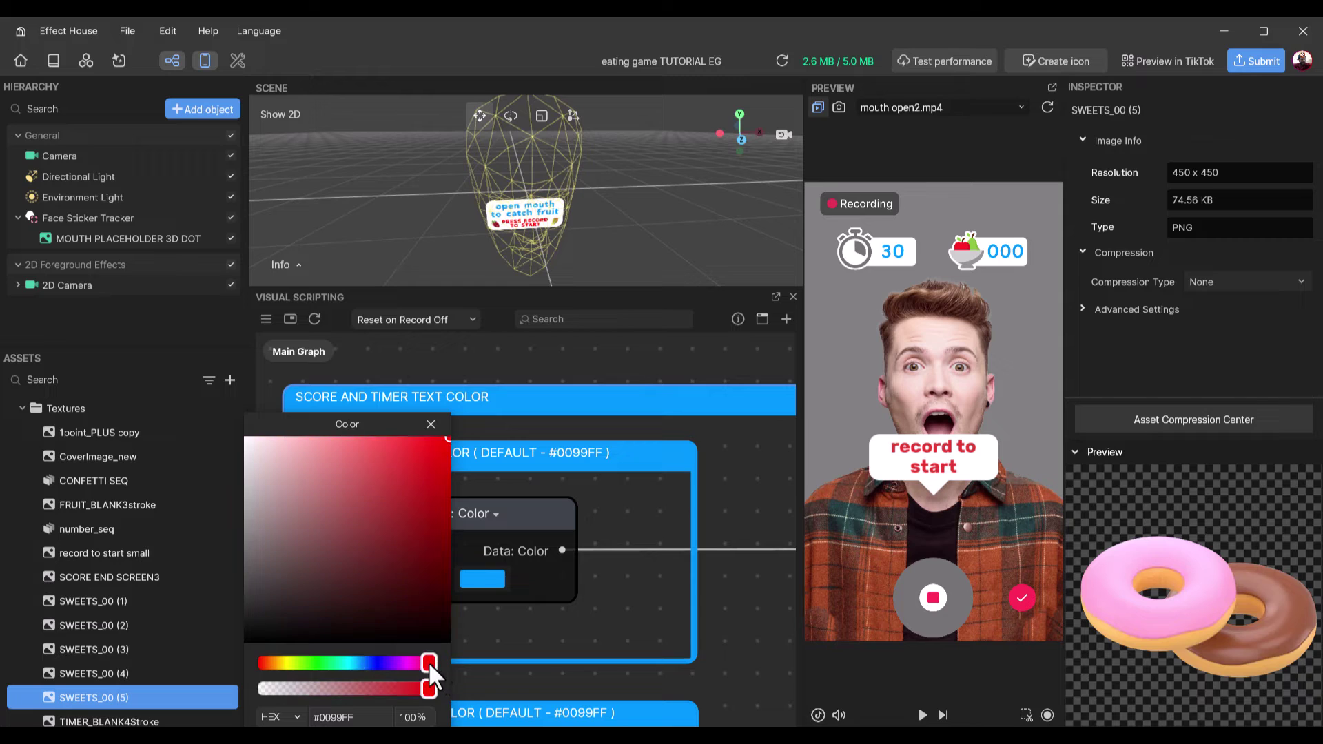
{"action": "left_click", "coordinate": [395, 472]}
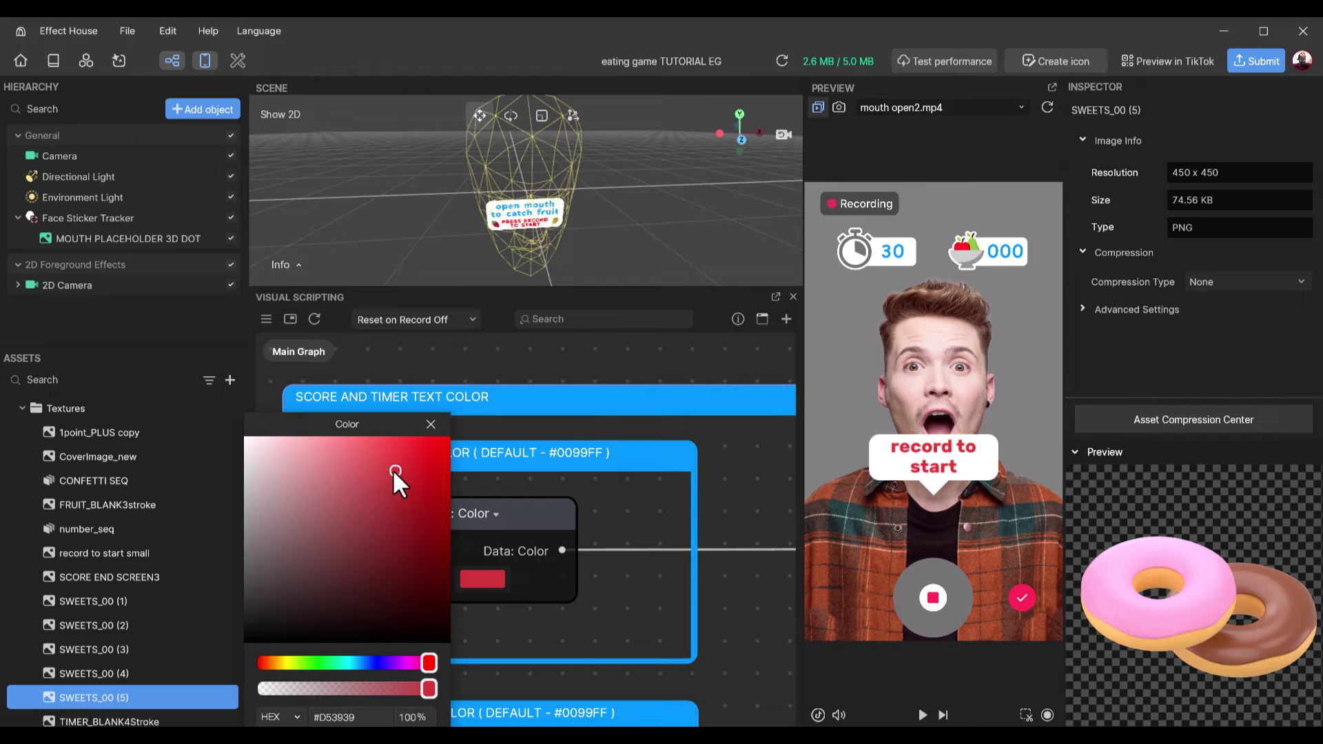
- Copy the hex code of the timer text color and close the color picker
{"action": "left_click", "coordinate": [355, 569]}
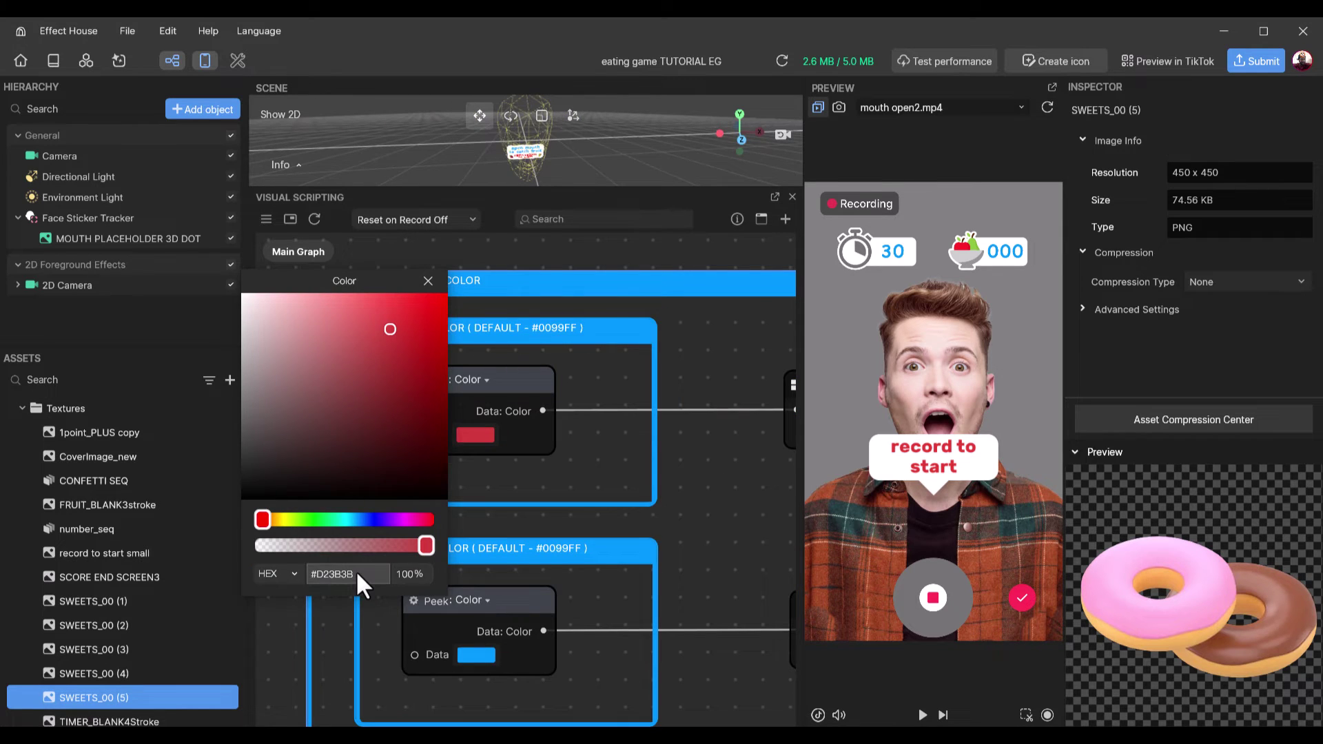
{"action": "double_click", "coordinate": [308, 574]}
{"action": "left_click", "coordinate": [336, 568]}
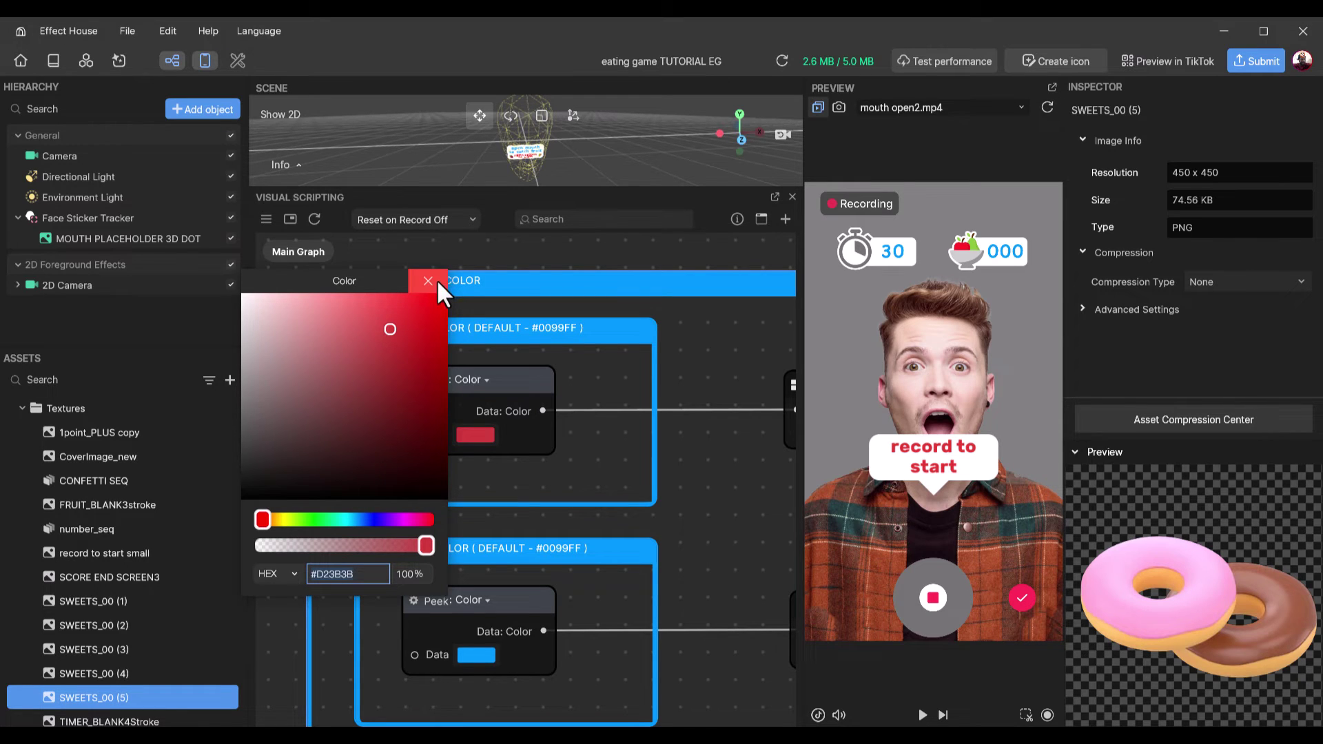
{"action": "left_click", "coordinate": [436, 280]}
- Set the color of the Peek node in the SCORE TEXT COLOR group to #D23B3B
{"action": "left_click", "coordinate": [498, 624]}
{"action": "scroll", "coordinate": [713, 350], "scroll_direction": "down", "scroll_amount": 5}
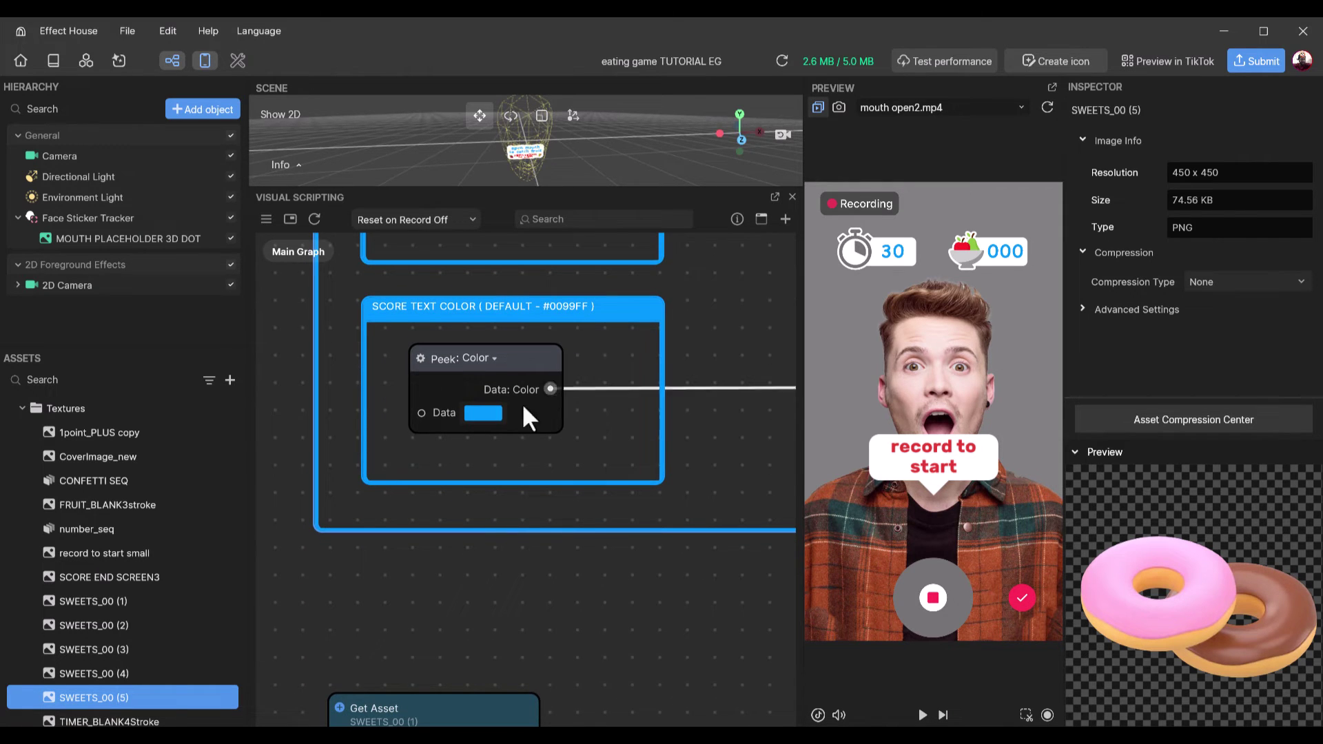
{"action": "left_click", "coordinate": [496, 414]}
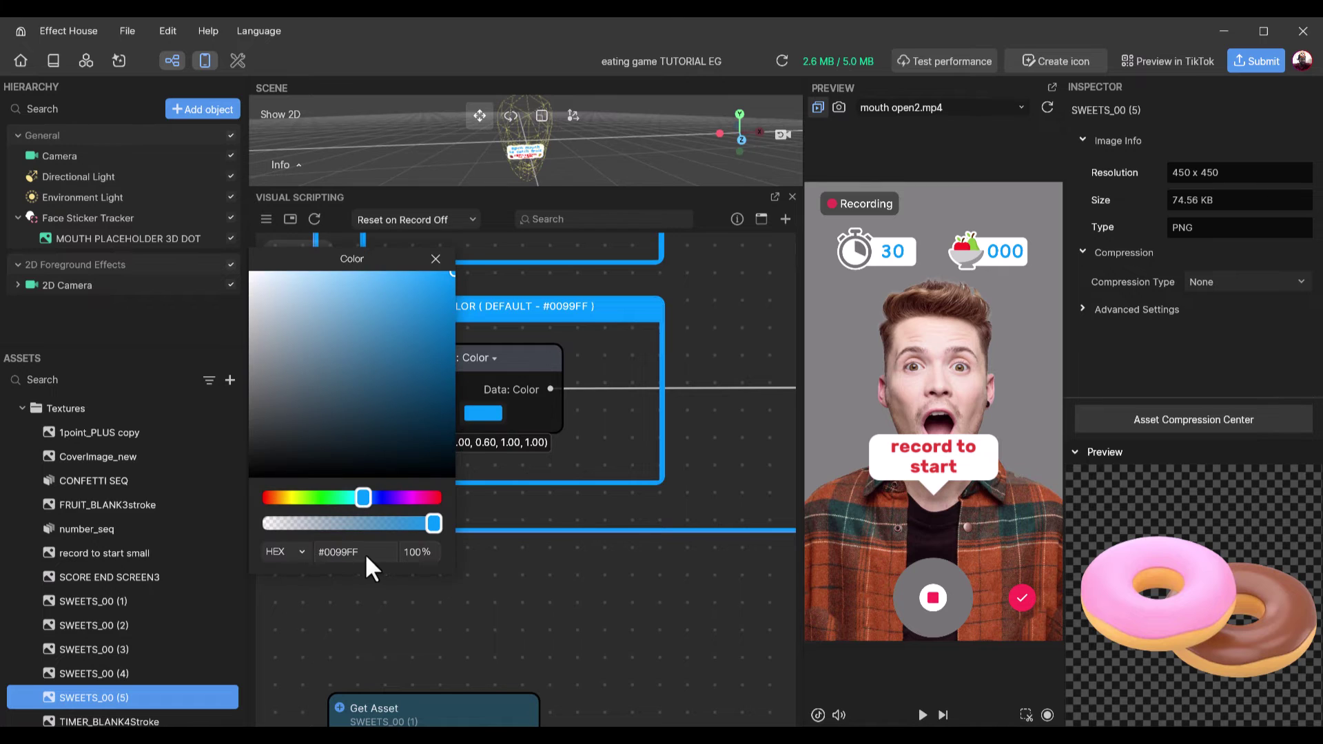
{"action": "left_click", "coordinate": [334, 552]}
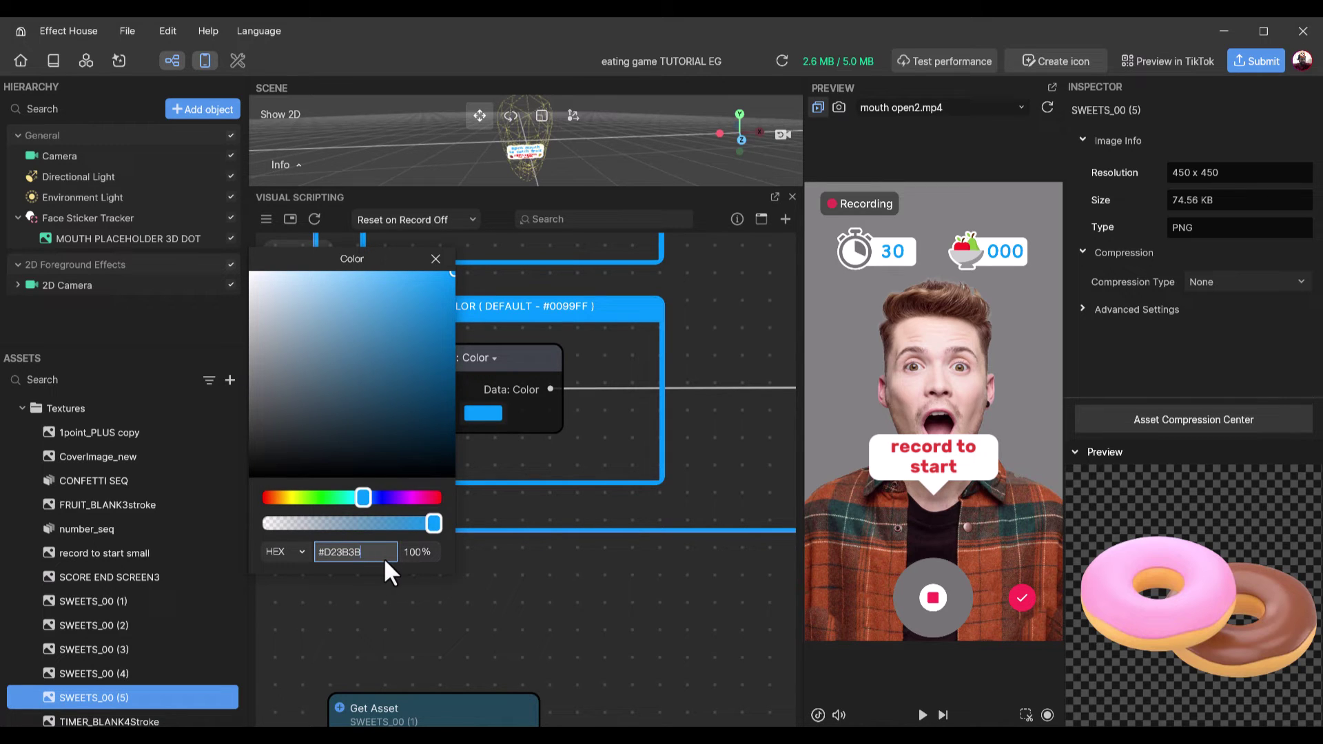
{"action": "key", "text": "Return"}
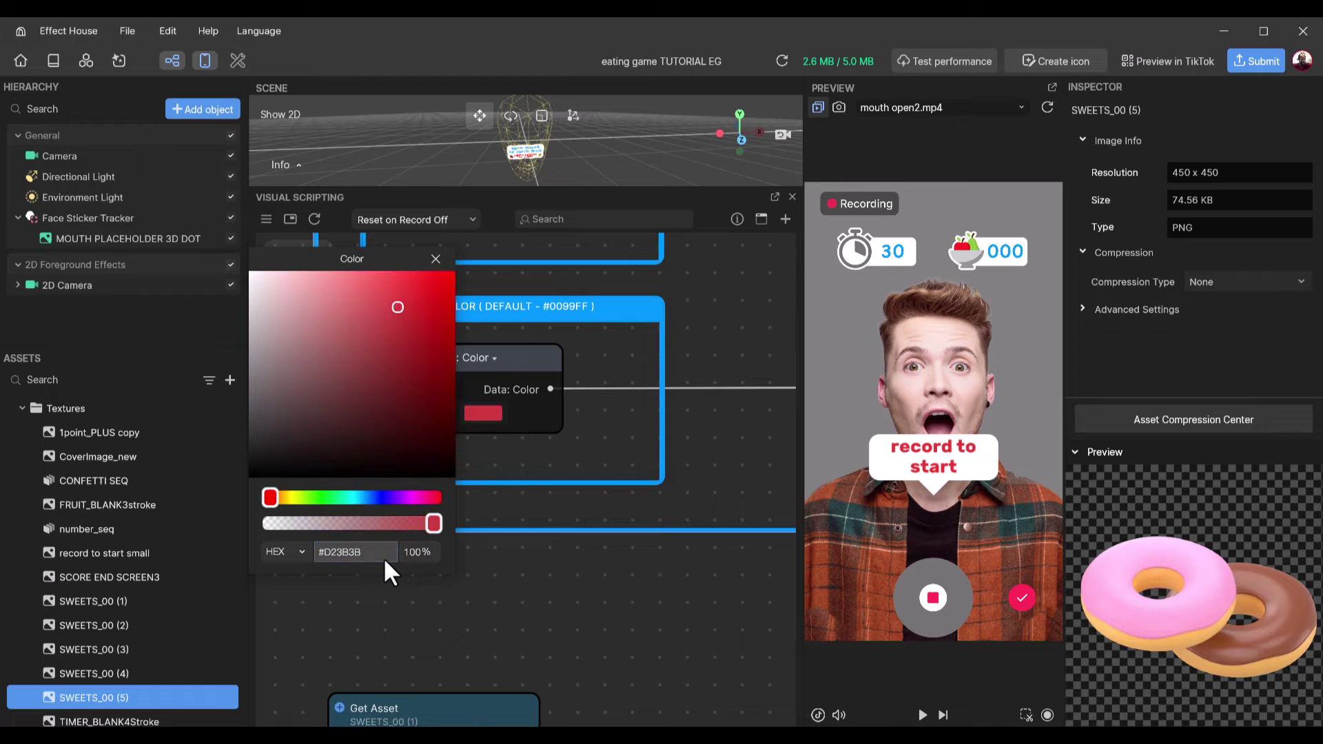
{"action": "left_click", "coordinate": [437, 259]}
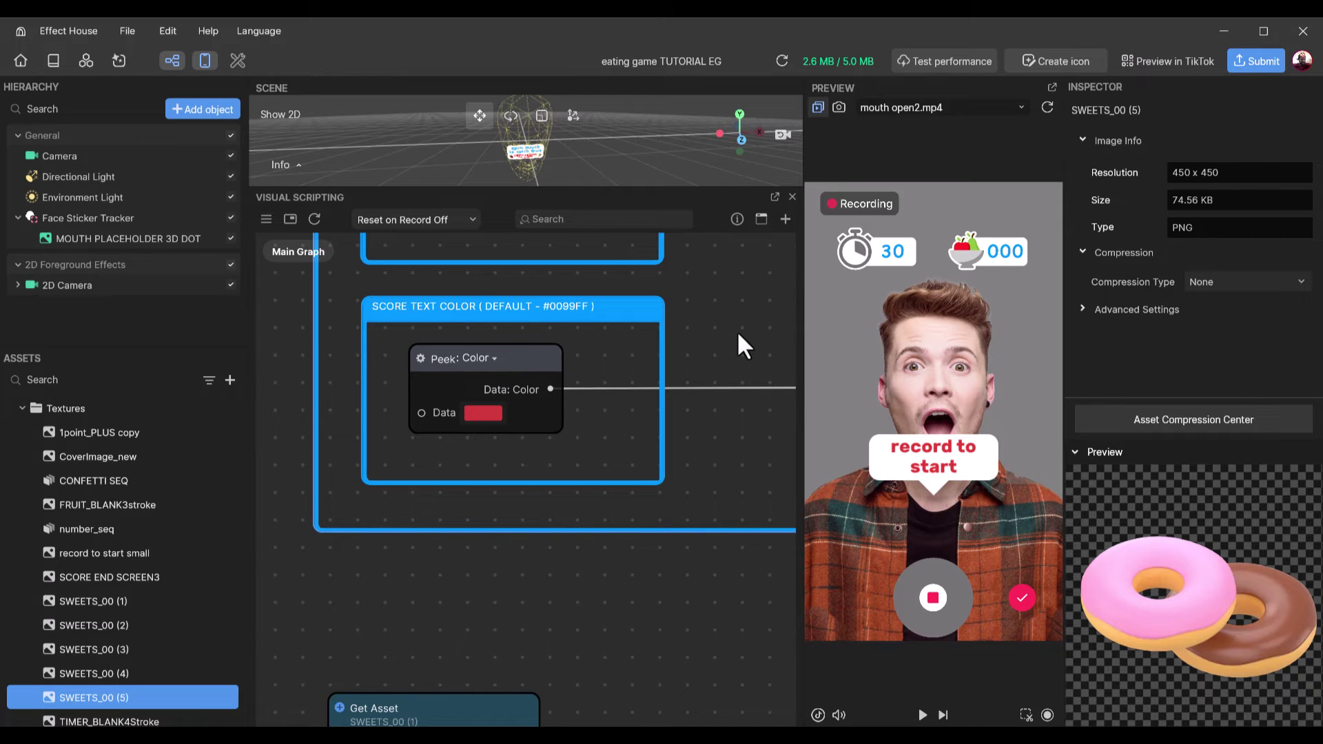
{"action": "scroll", "coordinate": [737, 330], "scroll_direction": "down", "scroll_amount": 2}
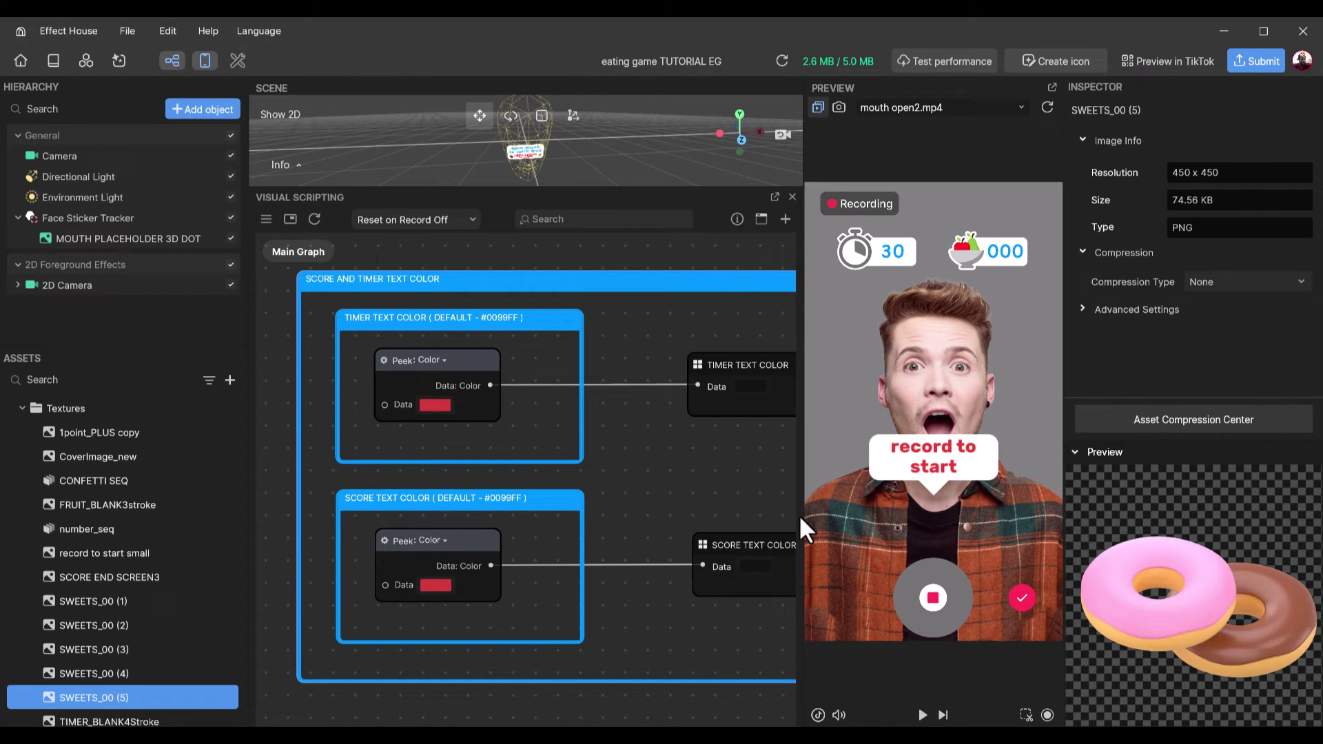
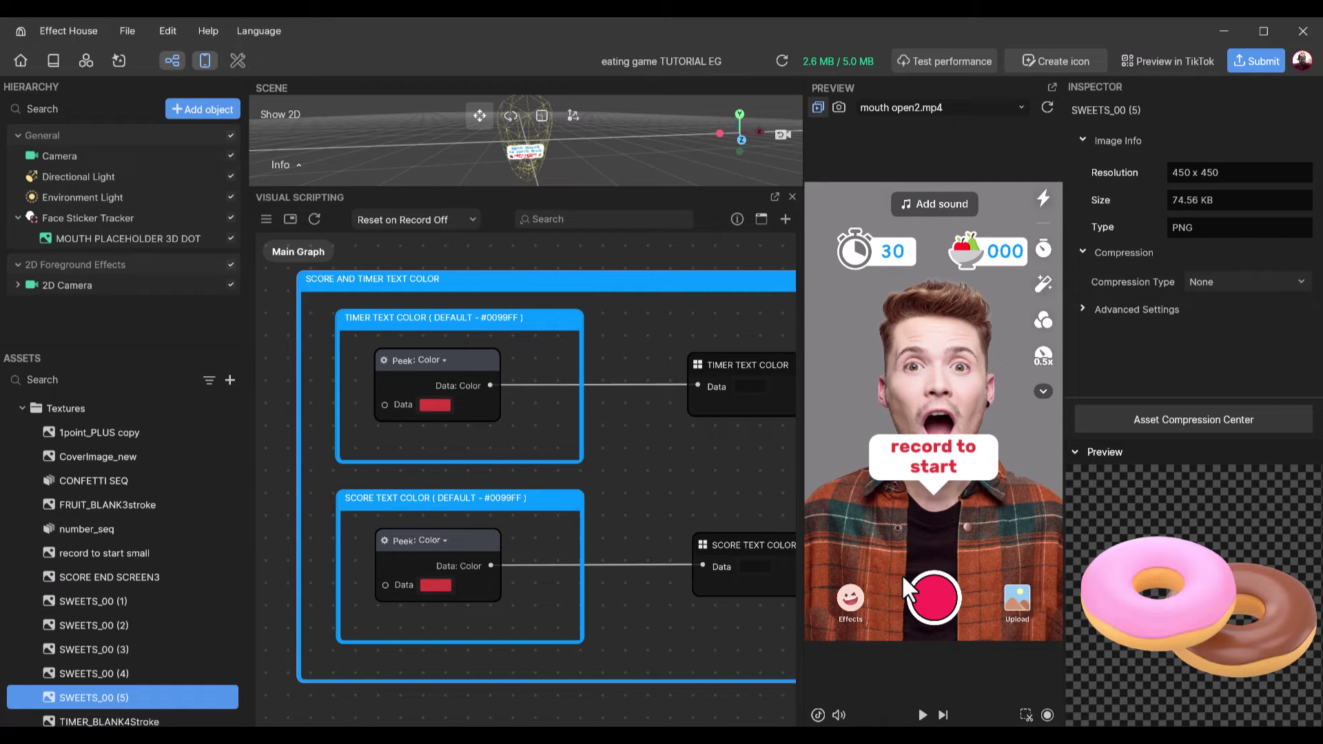
- Start the preview playback and set the ENDSCORE COLOR of the ENDSCORE TEXT COLOR node to #D23B3B
{"action": "left_click", "coordinate": [922, 715]}
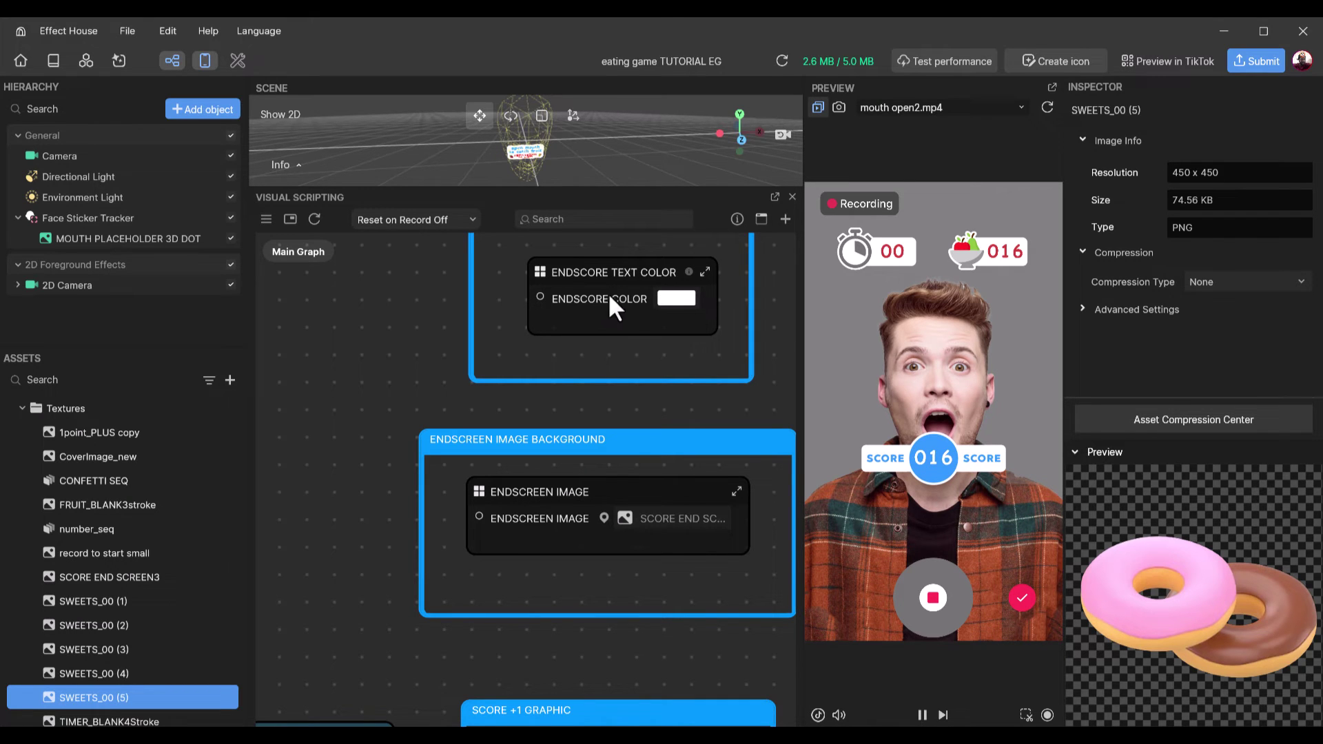
{"action": "left_click", "coordinate": [678, 295]}
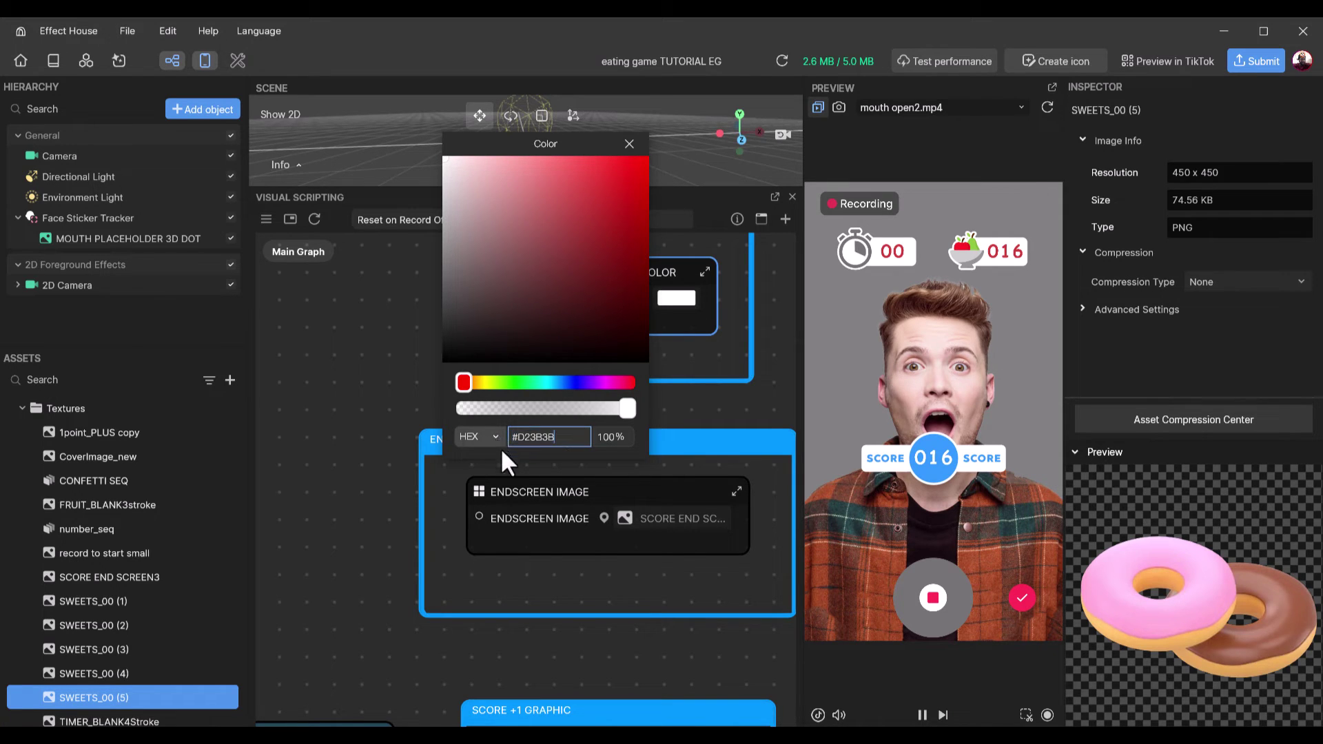
{"action": "key", "text": "Return"}
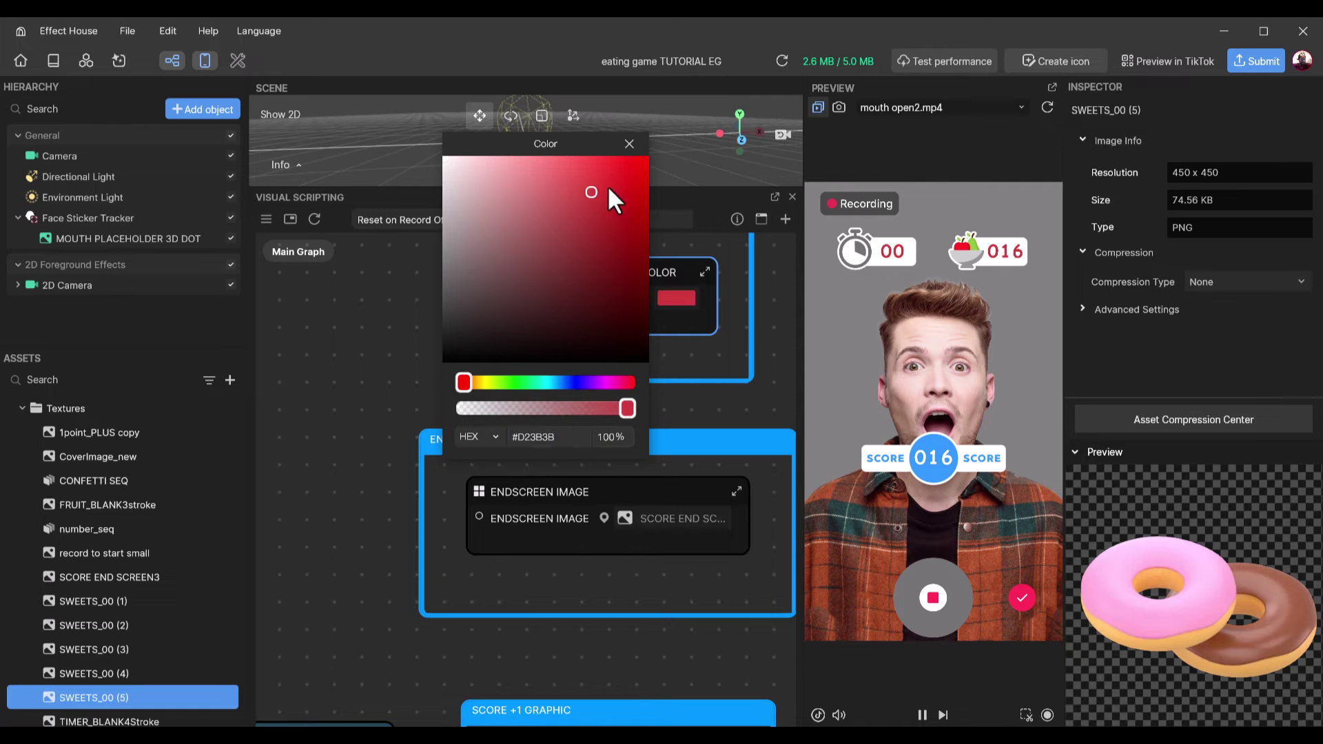
{"action": "left_click", "coordinate": [629, 144]}
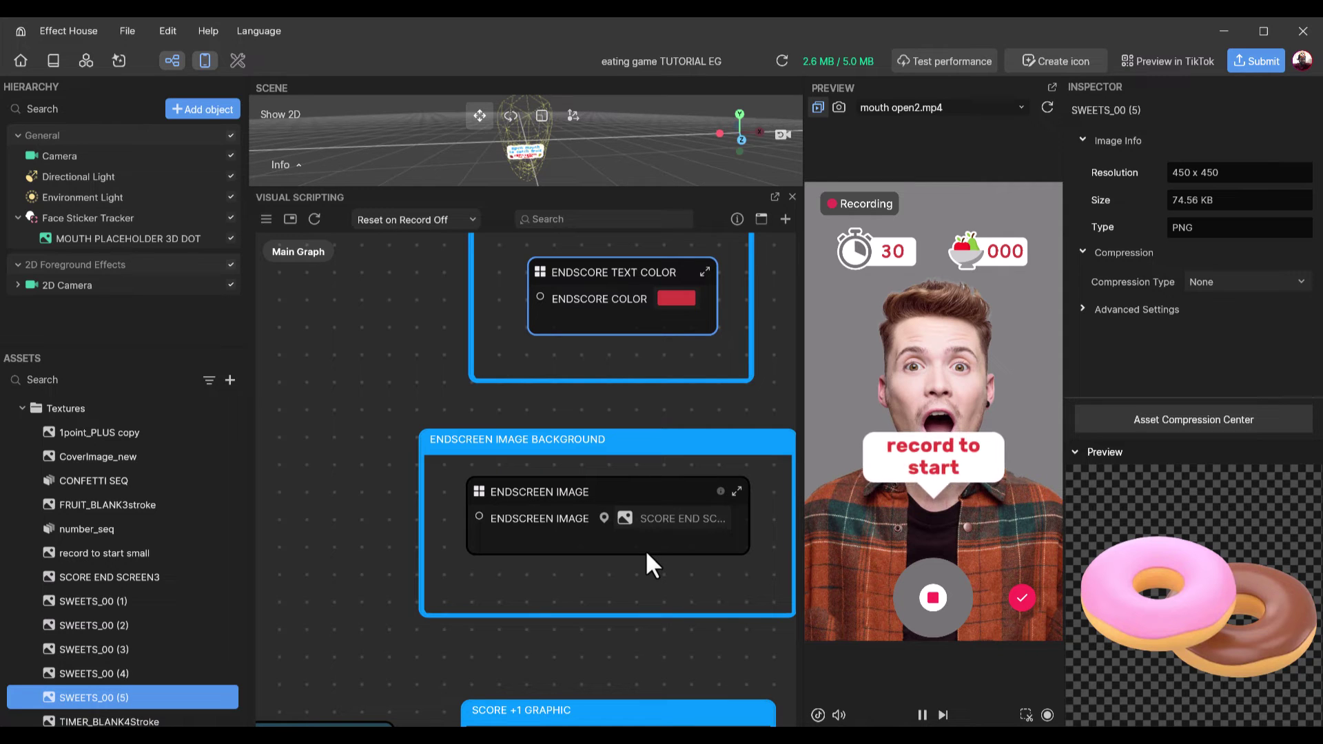
- Assign the red ENDSCREEN IMAGE texture to the ENDSCREEN IMAGE node in the ENDSCREEN IMAGE BACKGROUND group
{"action": "left_click", "coordinate": [662, 518]}
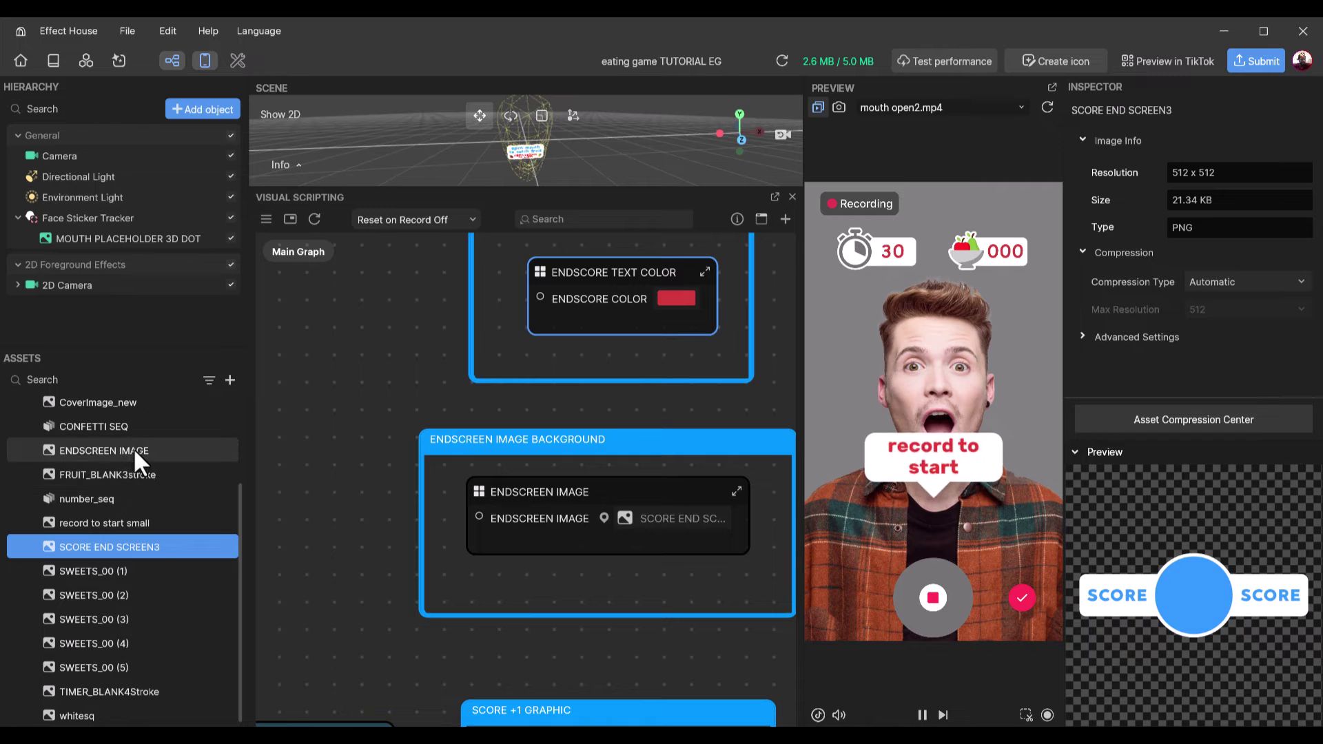
{"action": "left_click", "coordinate": [133, 449]}
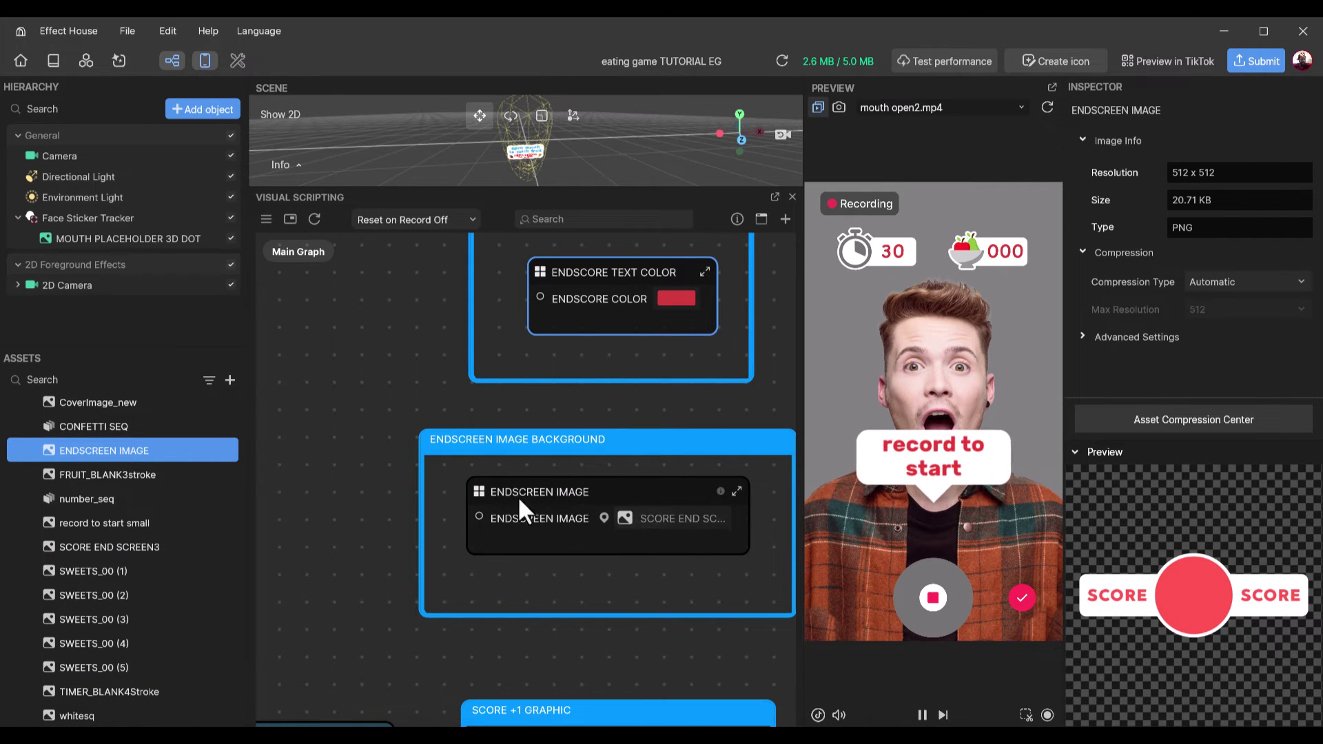
{"action": "left_click", "coordinate": [680, 518]}
{"action": "scroll", "coordinate": [621, 460], "scroll_direction": "down", "scroll_amount": 5}
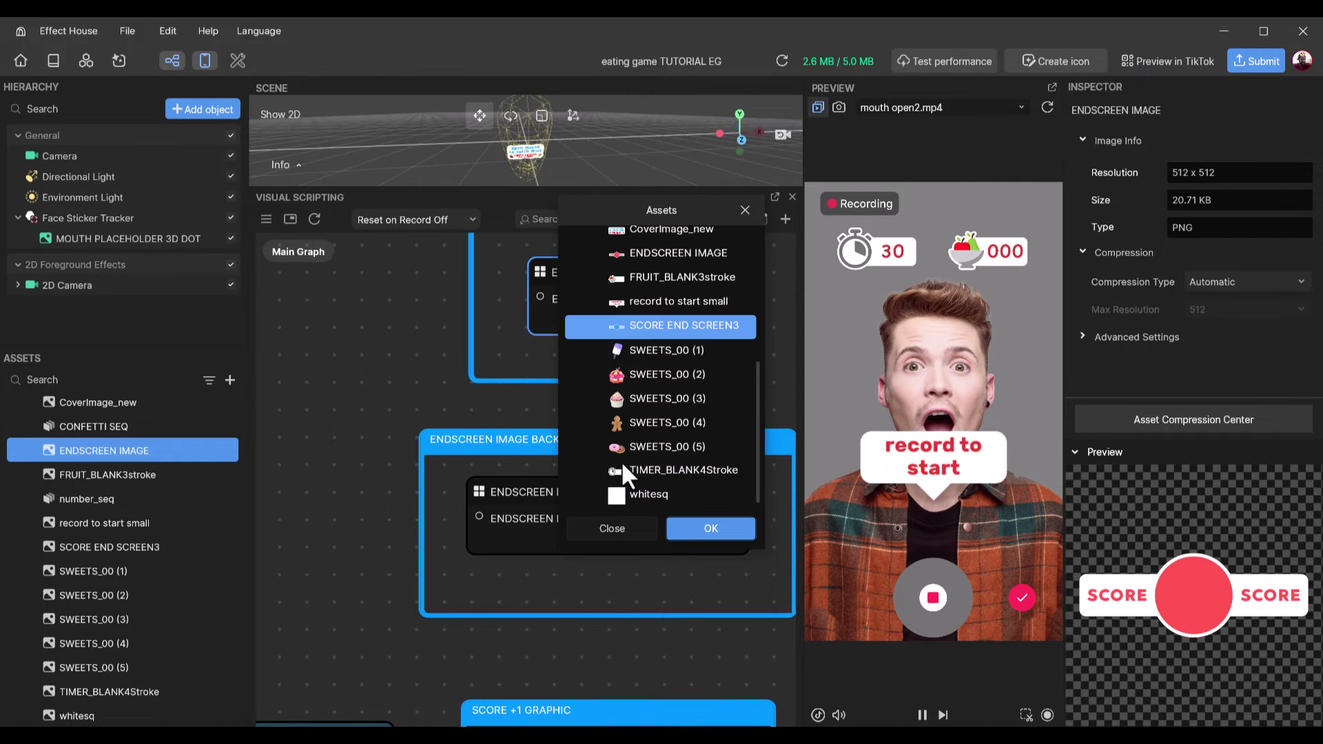
{"action": "scroll", "coordinate": [656, 324], "scroll_direction": "up", "scroll_amount": 5}
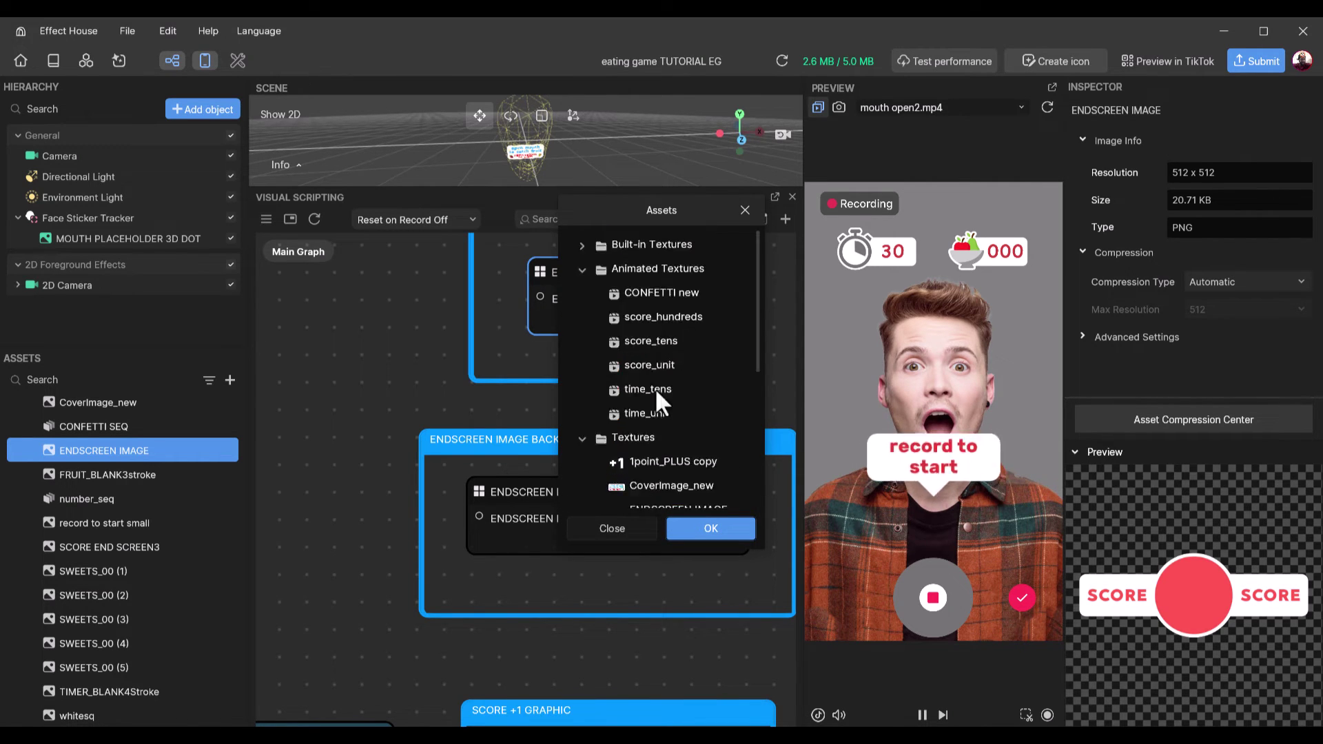
{"action": "scroll", "coordinate": [657, 408], "scroll_direction": "down", "scroll_amount": 5}
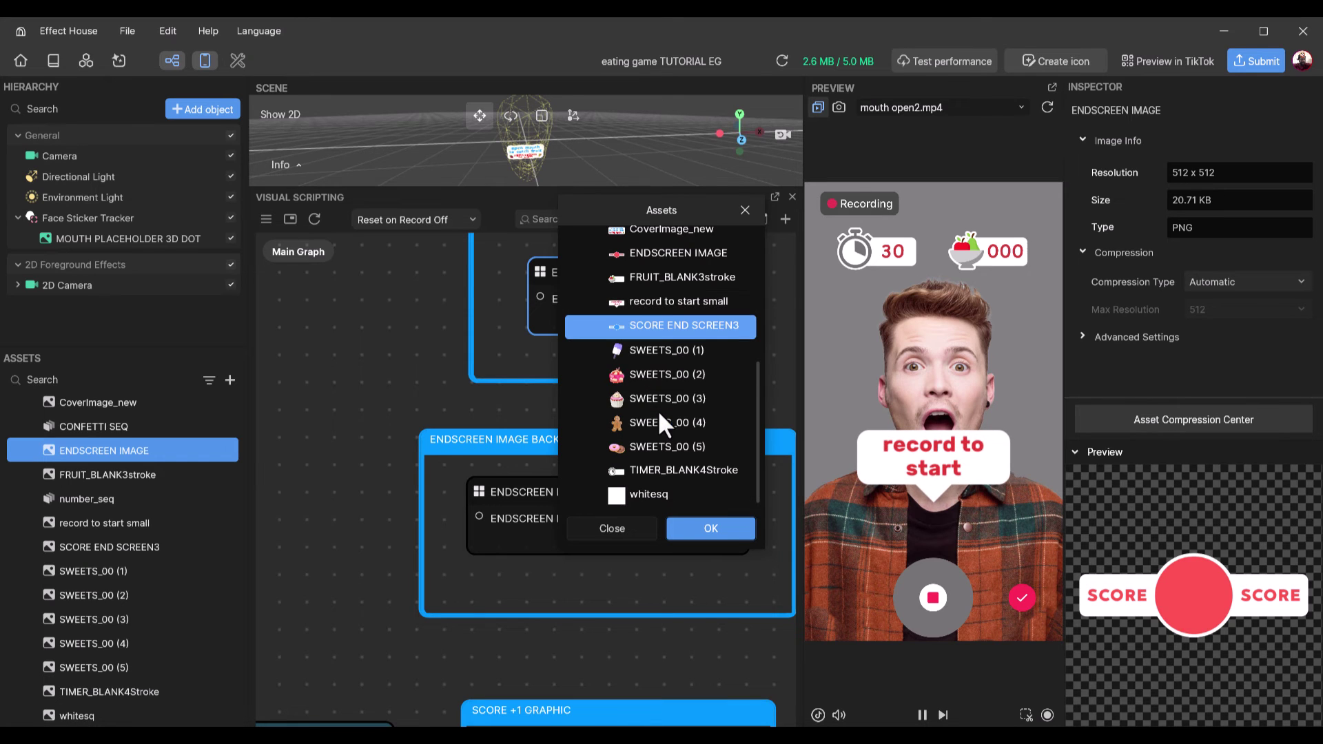
{"action": "double_click", "coordinate": [666, 253]}
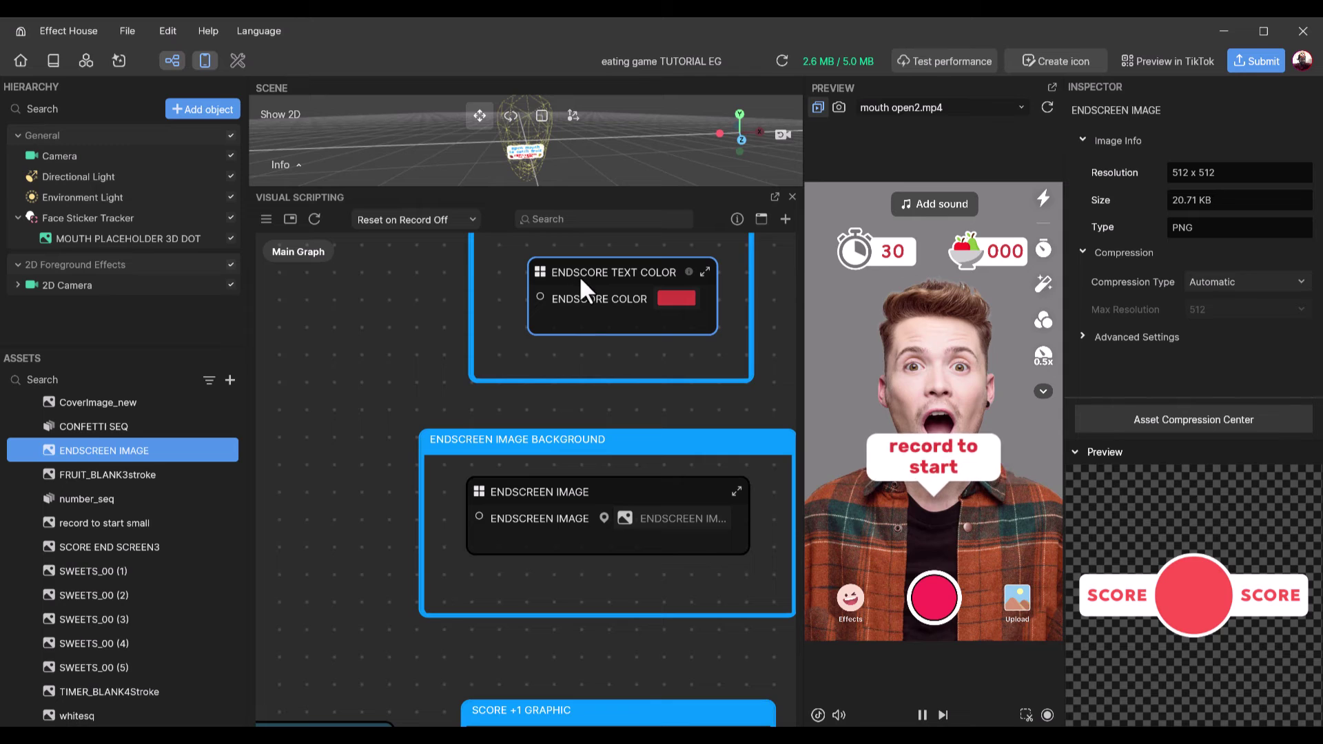
- Set the ENDSCORE COLOR of the ENDSCORE TEXT COLOR node to white, #FFFFFF
{"action": "left_click", "coordinate": [675, 289]}
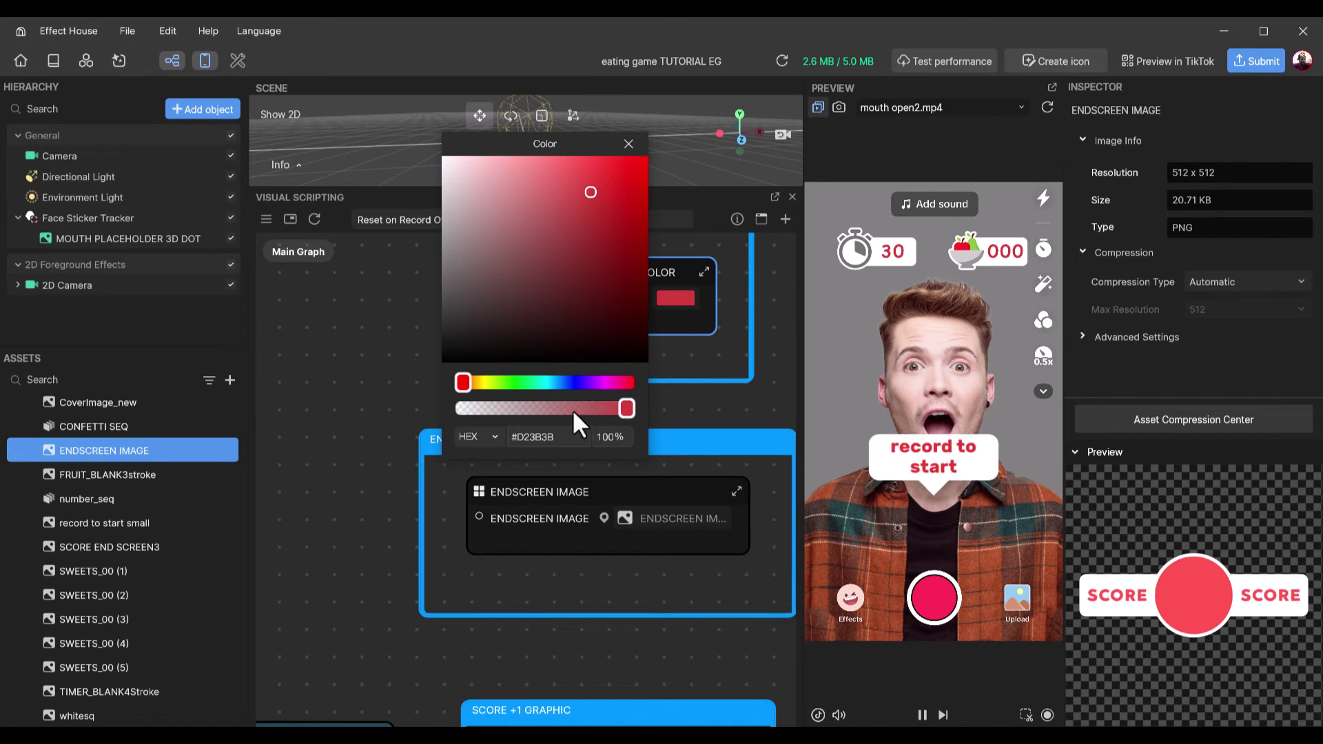
{"action": "double_click", "coordinate": [520, 438]}
{"action": "type", "text": "FFF"}
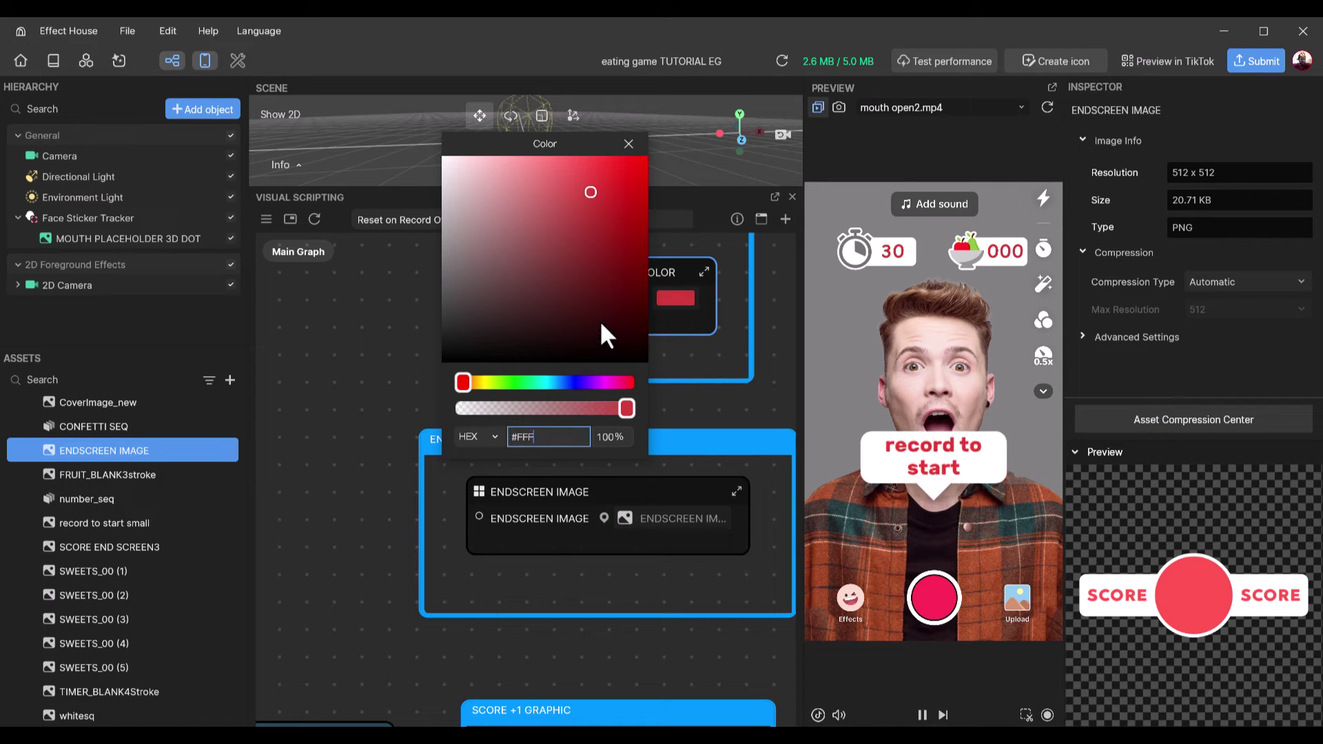
{"action": "key", "text": "Return"}
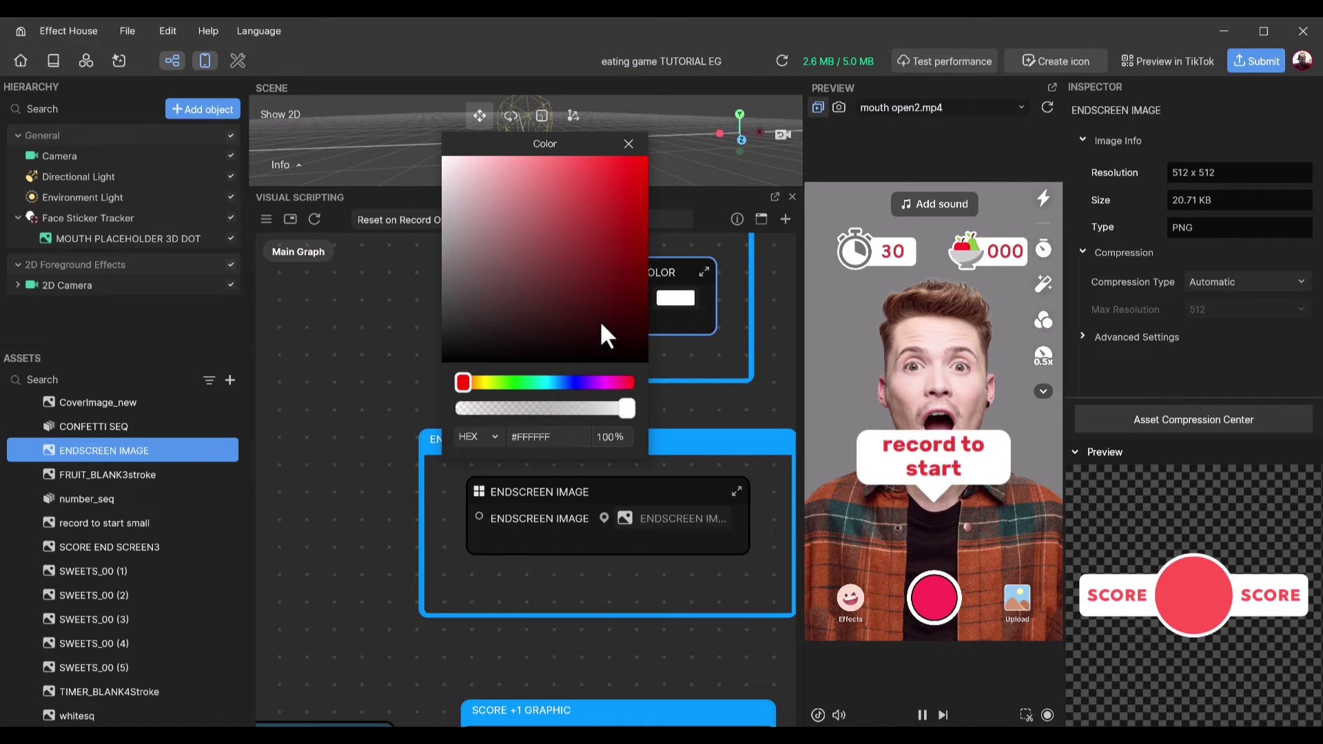
{"action": "left_click", "coordinate": [628, 143]}
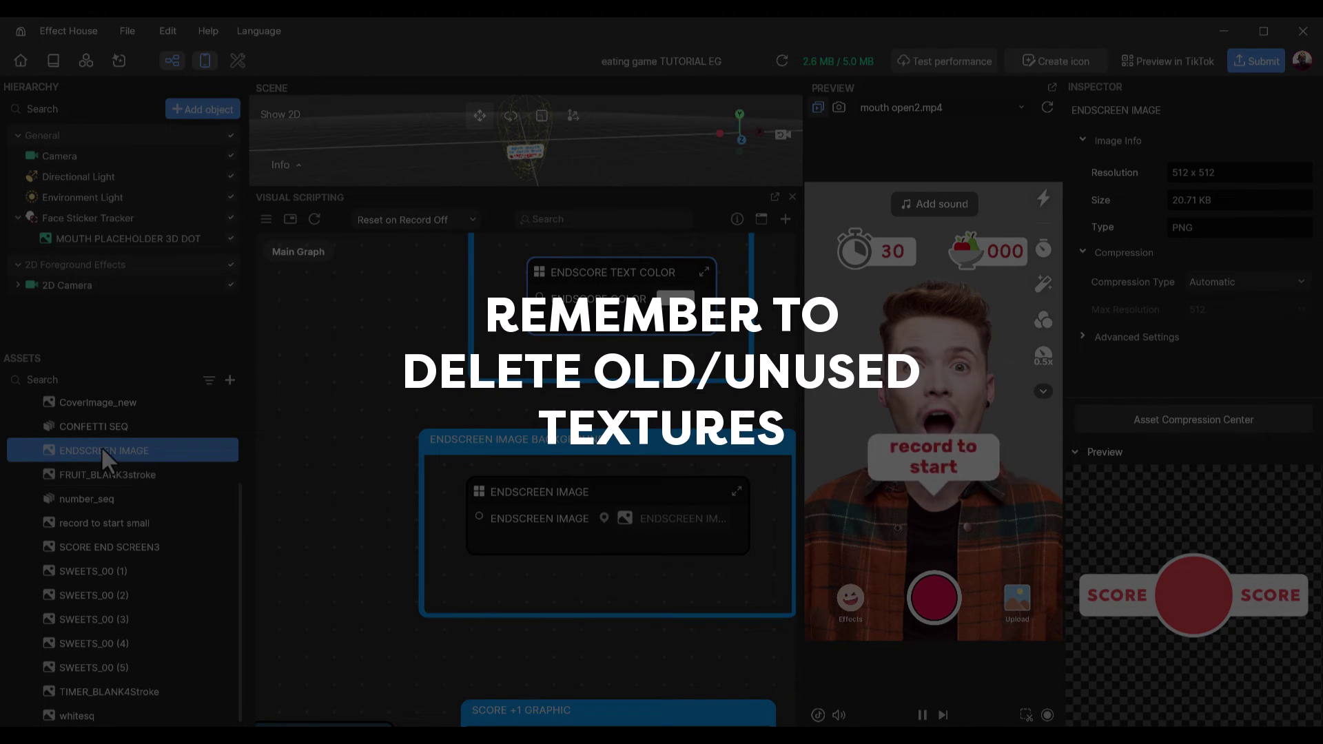
- Delete the unused CoverImage_new texture from the assets
{"action": "scroll", "coordinate": [102, 450], "scroll_direction": "up", "scroll_amount": 3}
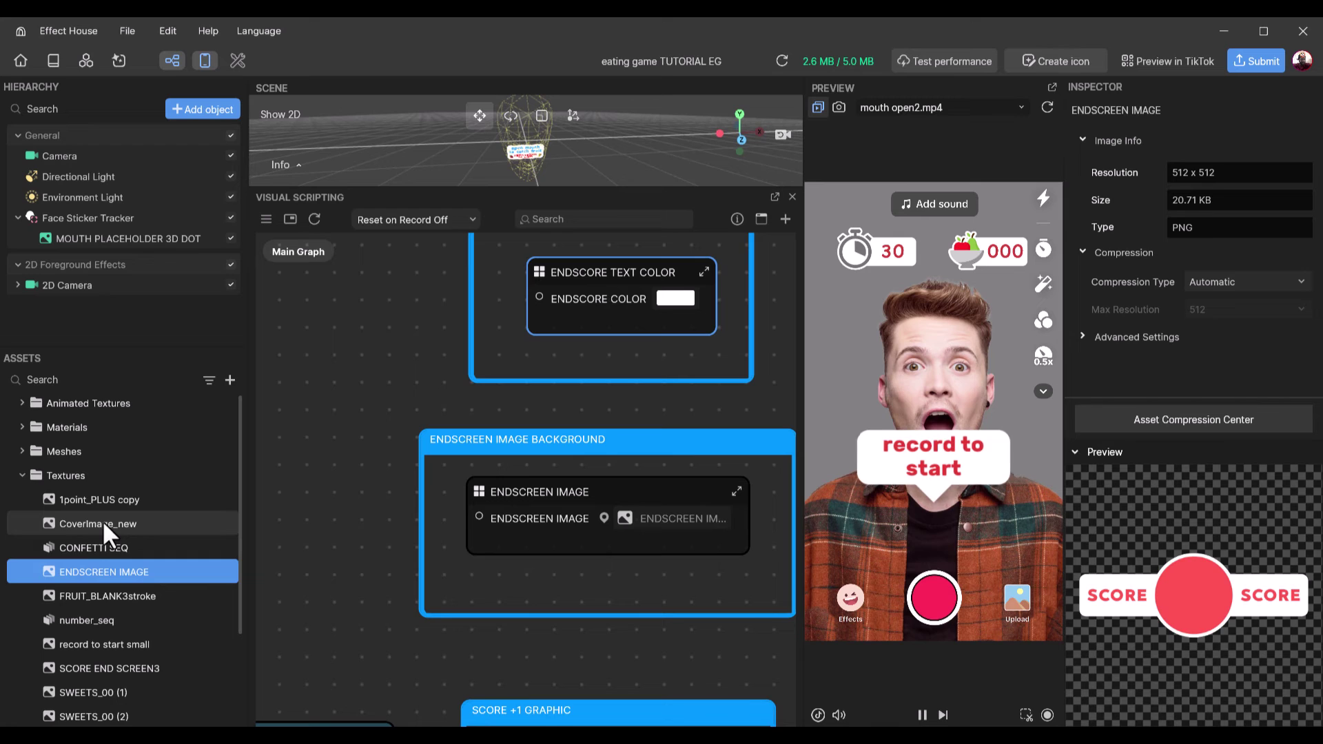
{"action": "left_click", "coordinate": [104, 523]}
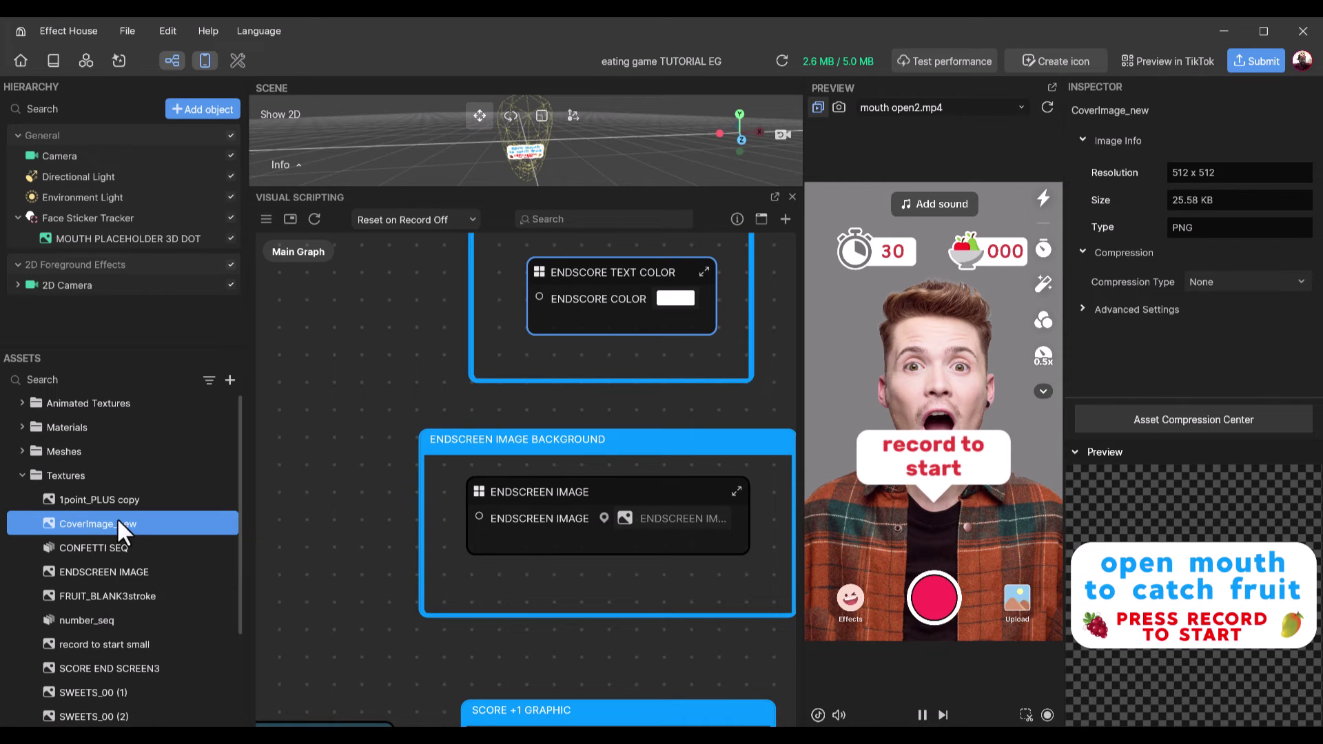
{"action": "right_click", "coordinate": [117, 518]}
{"action": "left_click", "coordinate": [160, 584]}
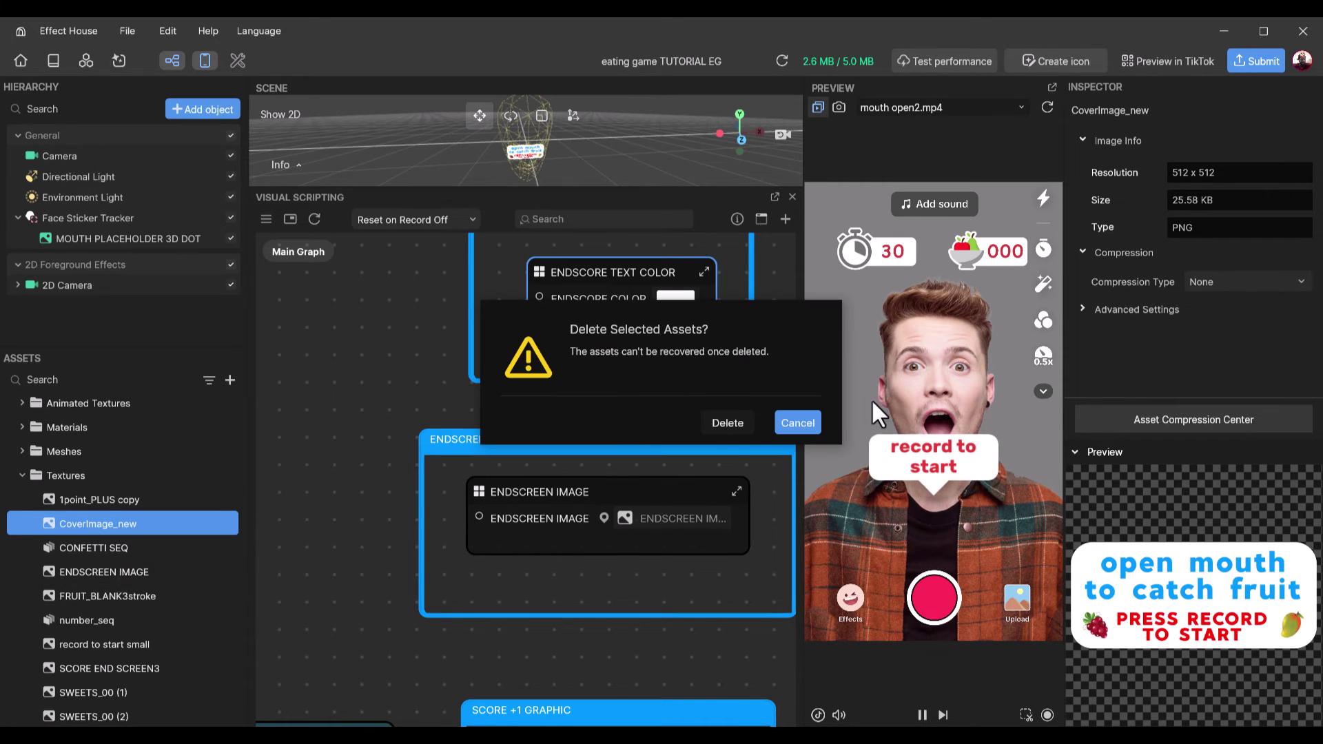
{"action": "left_click", "coordinate": [705, 424]}
- Delete the old blue SCORE END SCREEN3 texture from the assets
{"action": "scroll", "coordinate": [106, 544], "scroll_direction": "down", "scroll_amount": 3}
{"action": "left_click", "coordinate": [106, 544]}
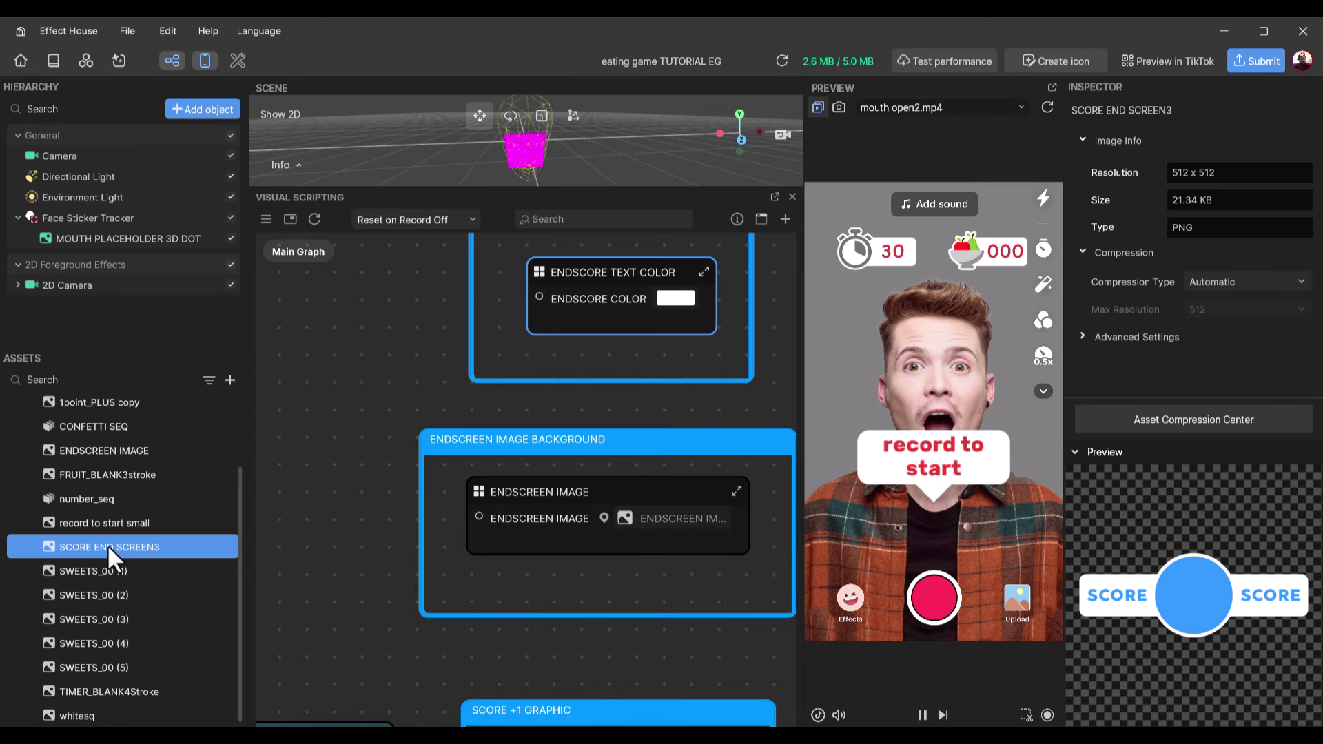
{"action": "right_click", "coordinate": [106, 544]}
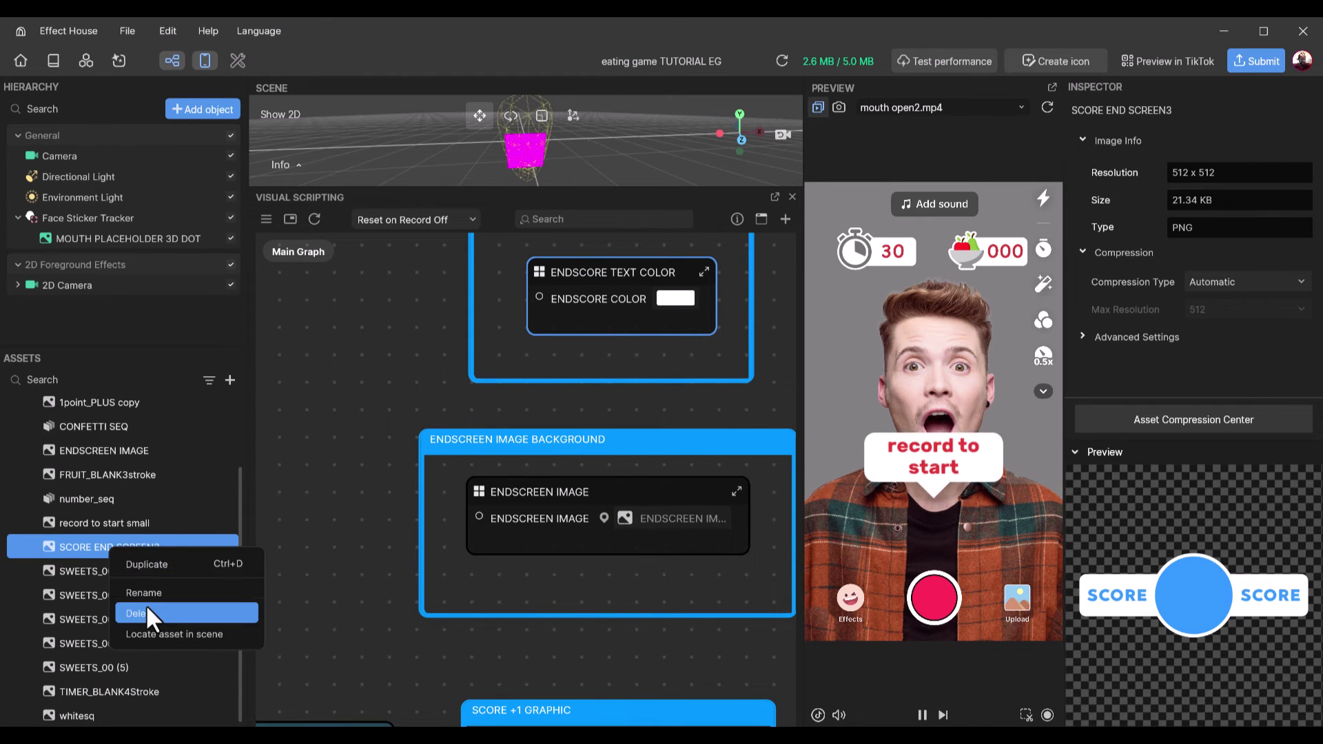
{"action": "left_click", "coordinate": [146, 605]}
{"action": "left_click", "coordinate": [723, 423]}
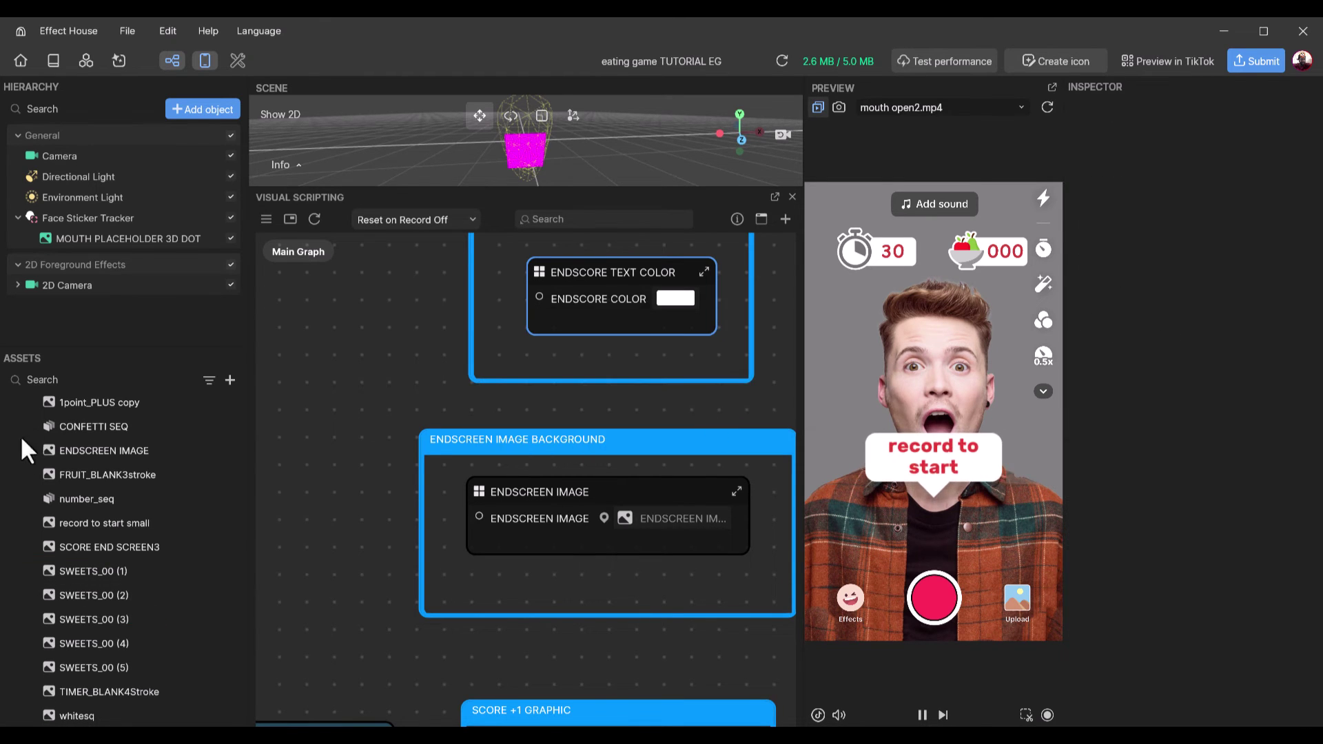
{"action": "left_click", "coordinate": [304, 482]}
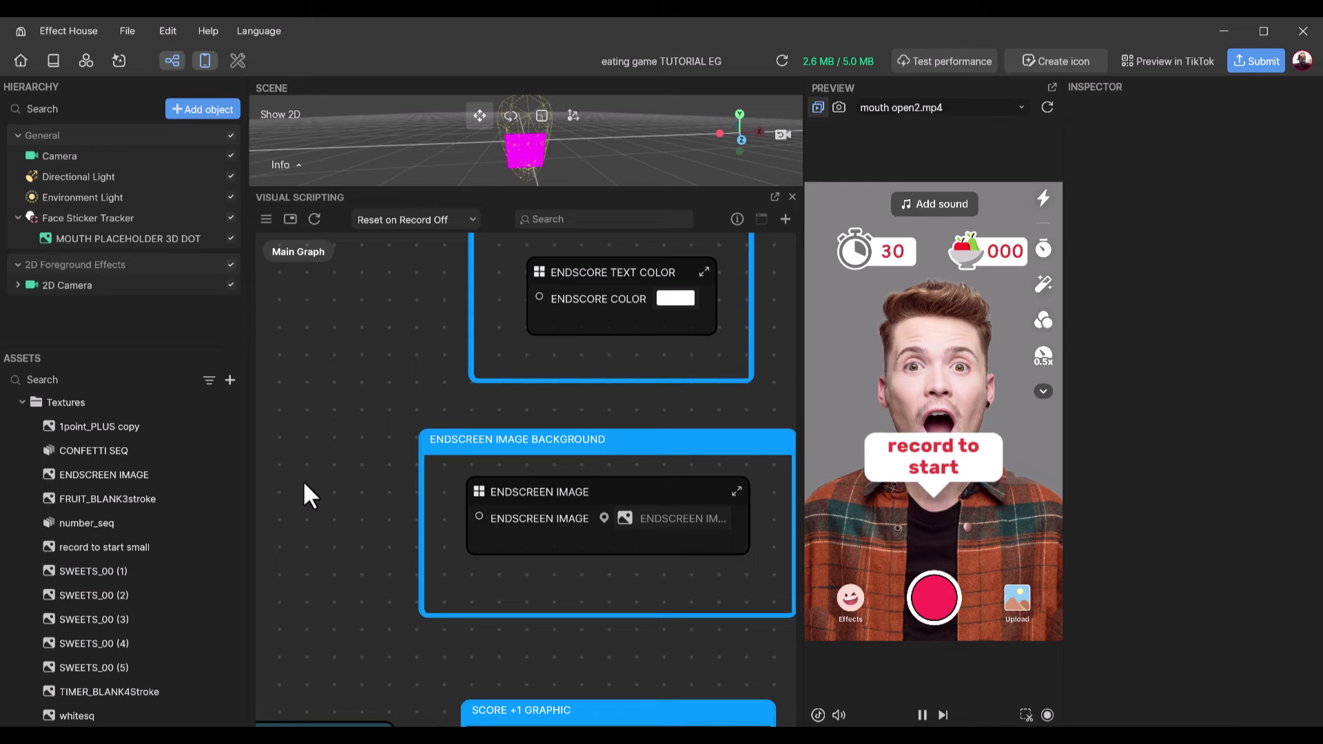
- Examine the texture feeding the SCORE +1 GRAPHIC group and check the +1 graphic in a short test recording
{"action": "scroll", "coordinate": [541, 446], "scroll_direction": "down", "scroll_amount": 4}
{"action": "left_click_drag", "start_coordinate": [438, 465], "coordinate": [345, 348]}
{"action": "scroll", "coordinate": [449, 458], "scroll_direction": "up", "scroll_amount": 2}
{"action": "scroll", "coordinate": [453, 465], "scroll_direction": "up", "scroll_amount": 2}
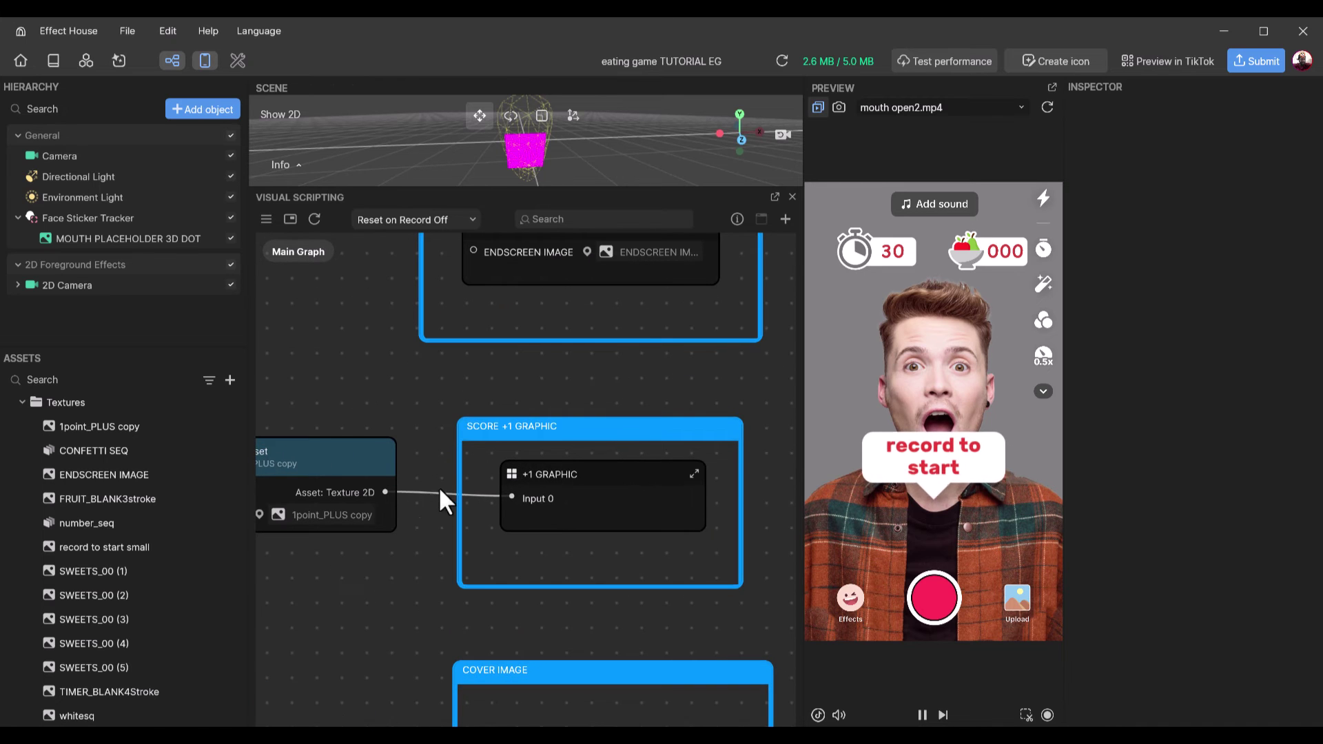
{"action": "left_click_drag", "start_coordinate": [434, 560], "coordinate": [531, 531]}
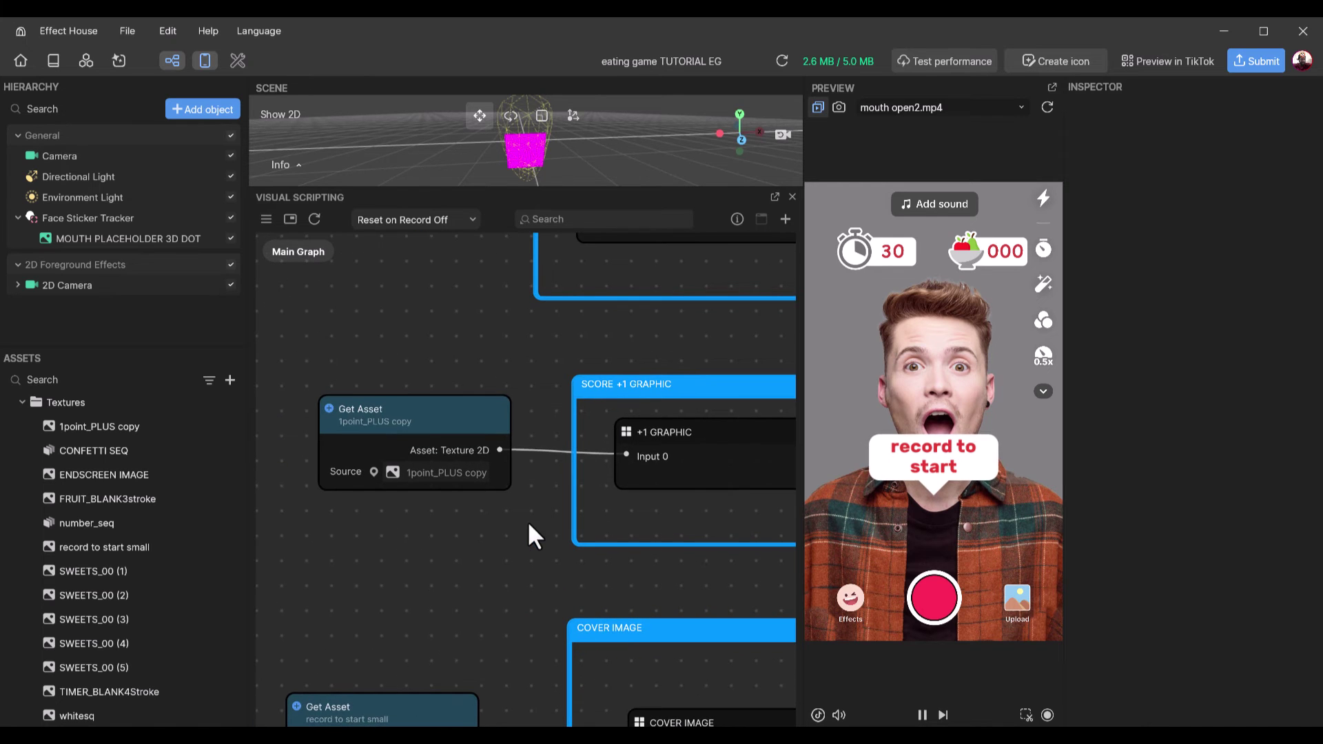
{"action": "left_click", "coordinate": [935, 591]}
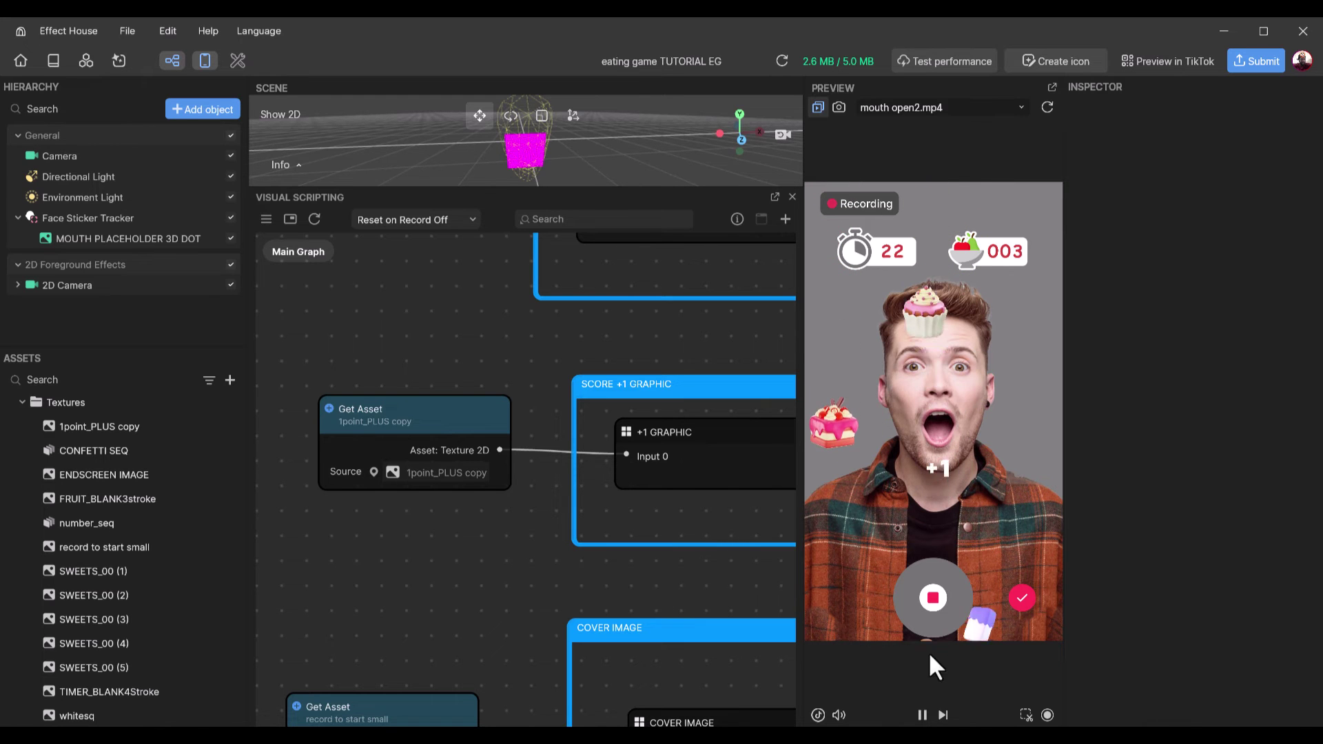
{"action": "left_click", "coordinate": [937, 593]}
- Set the Data value of the Peek node in the TIMER START VALUE (SECONDS) group to 10
{"action": "middle_click_drag", "start_coordinate": [478, 304], "coordinate": [528, 545]}
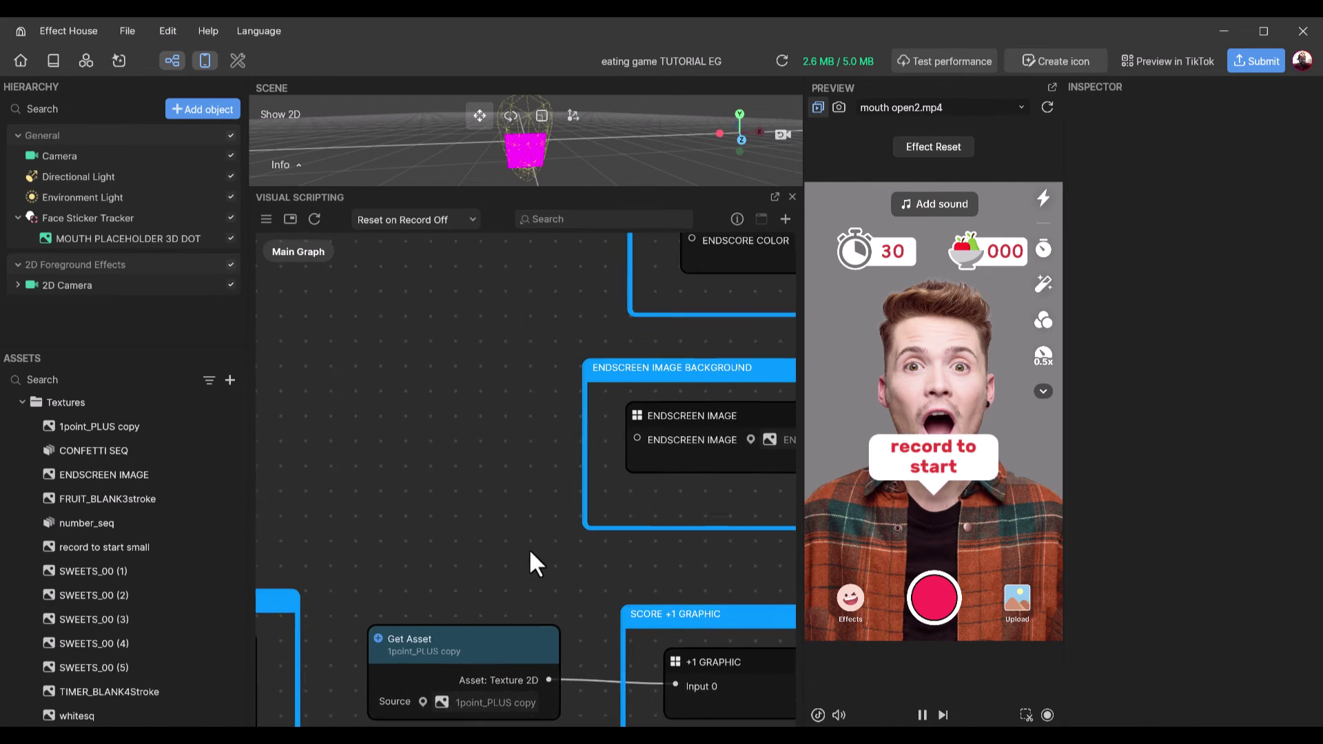
{"action": "scroll", "coordinate": [485, 353], "scroll_direction": "down", "scroll_amount": 6}
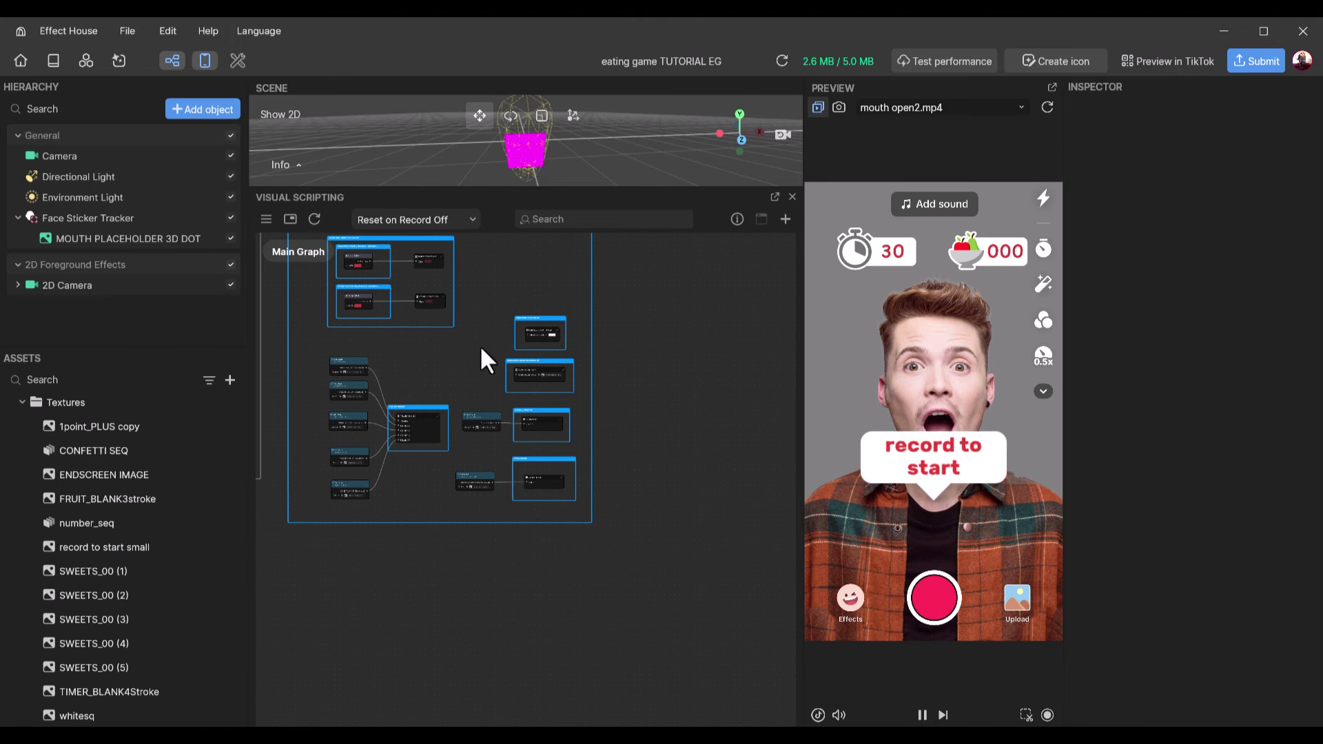
{"action": "scroll", "coordinate": [503, 556], "scroll_direction": "up", "scroll_amount": 10}
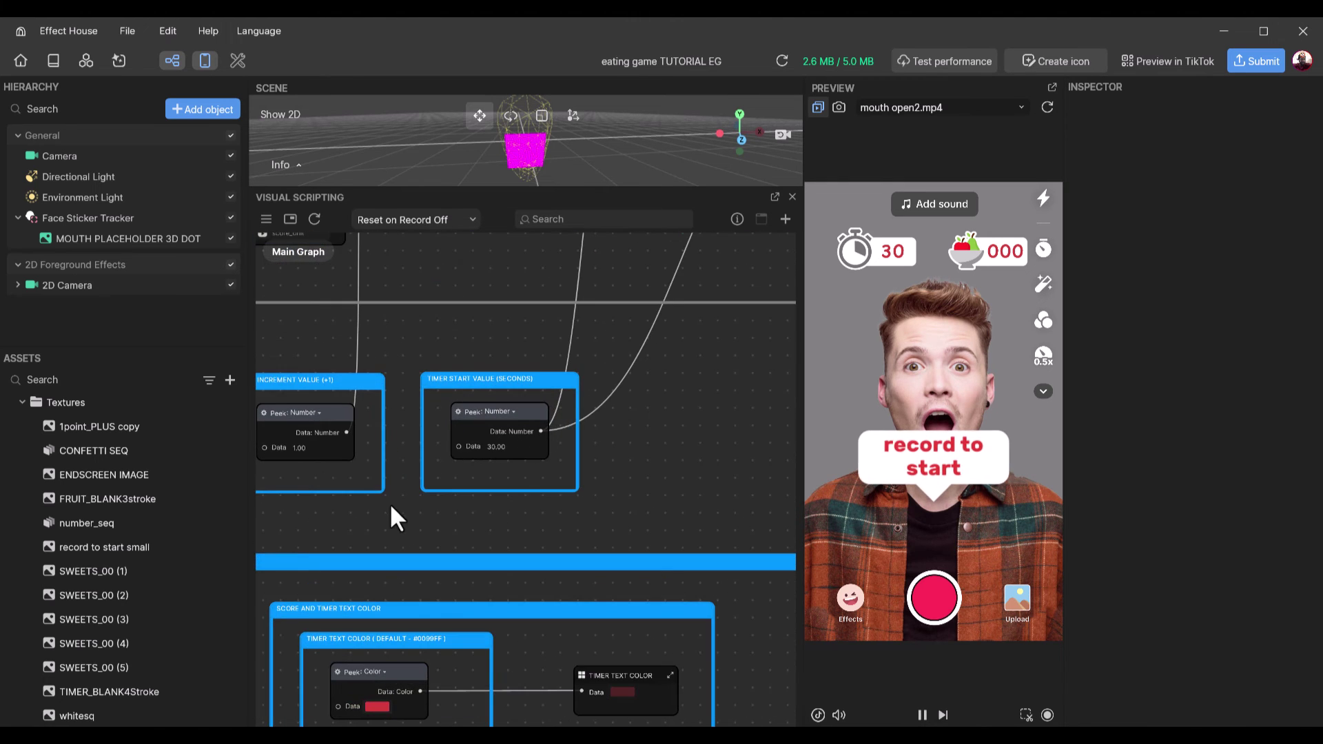
{"action": "scroll", "coordinate": [570, 526], "scroll_direction": "up", "scroll_amount": 5}
{"action": "middle_click_drag", "start_coordinate": [551, 532], "coordinate": [462, 513]}
{"action": "scroll", "coordinate": [556, 382], "scroll_direction": "up", "scroll_amount": 3}
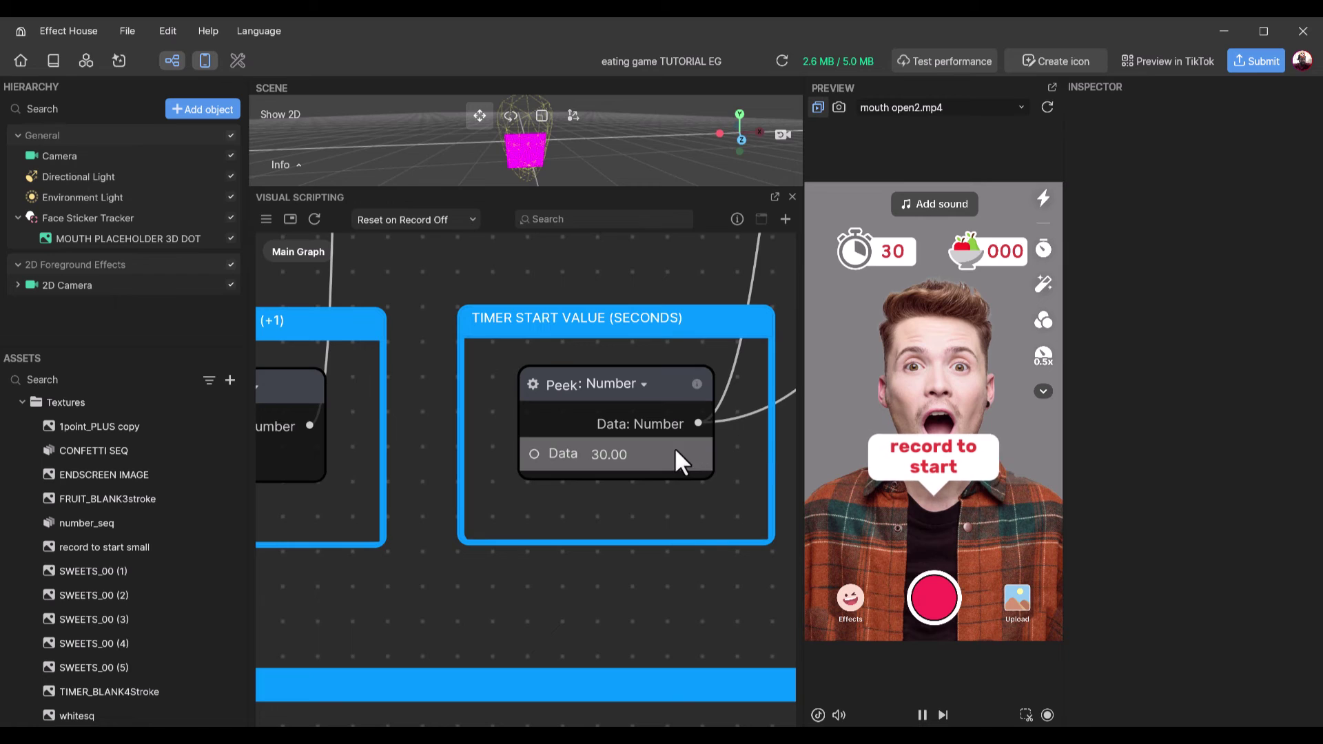
{"action": "double_click", "coordinate": [626, 454]}
{"action": "type", "text": "10"}
{"action": "key", "text": "Return"}
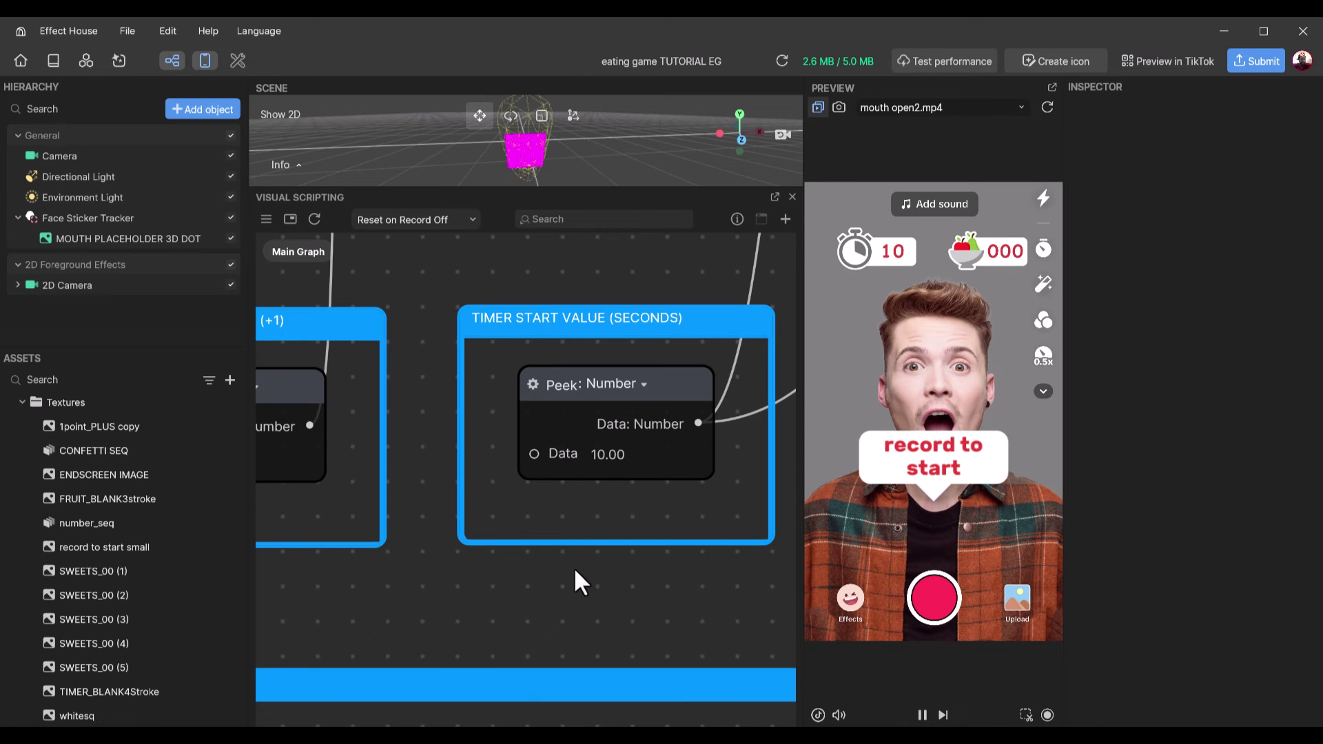
- Set the Data value of the Peek node in the SCORE INCREMENT VALUE (+1) group to 5
{"action": "scroll", "coordinate": [590, 610], "scroll_direction": "left", "scroll_amount": 3}
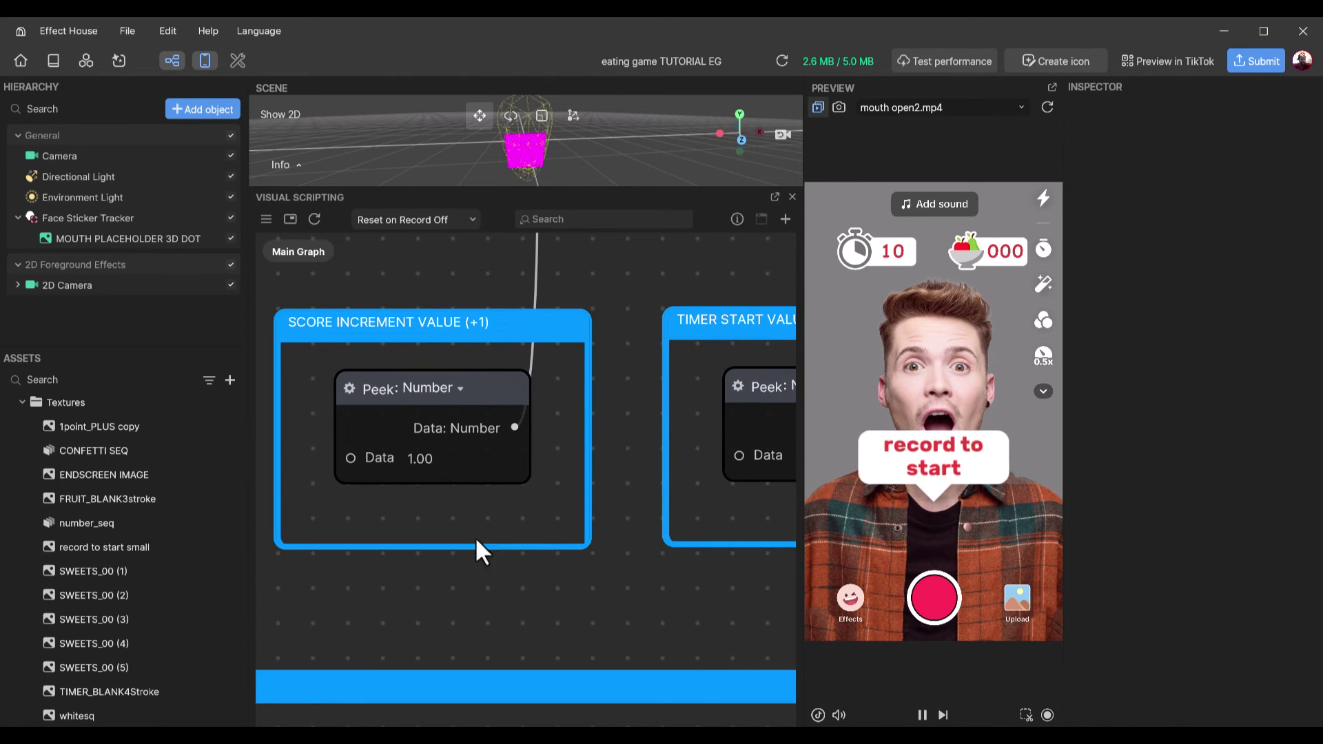
{"action": "middle_click_drag", "start_coordinate": [384, 587], "coordinate": [427, 584]}
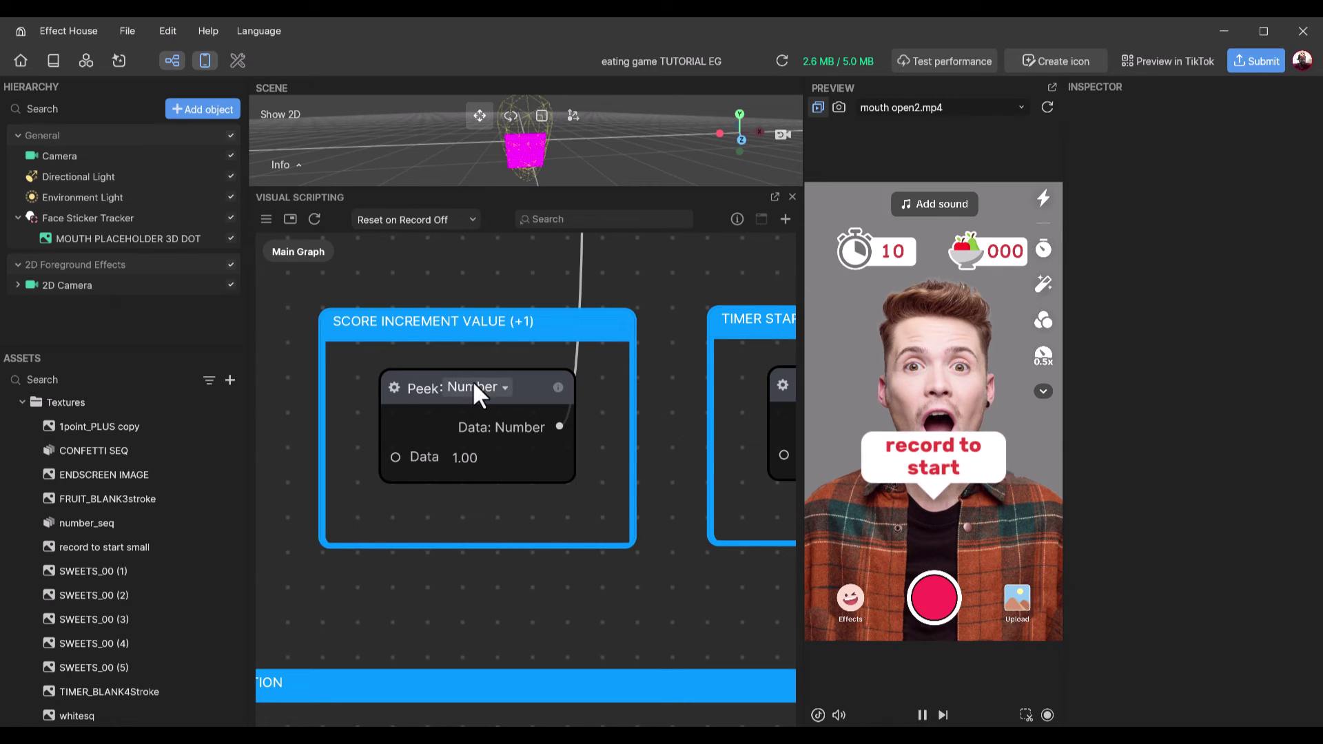
{"action": "left_click", "coordinate": [450, 464]}
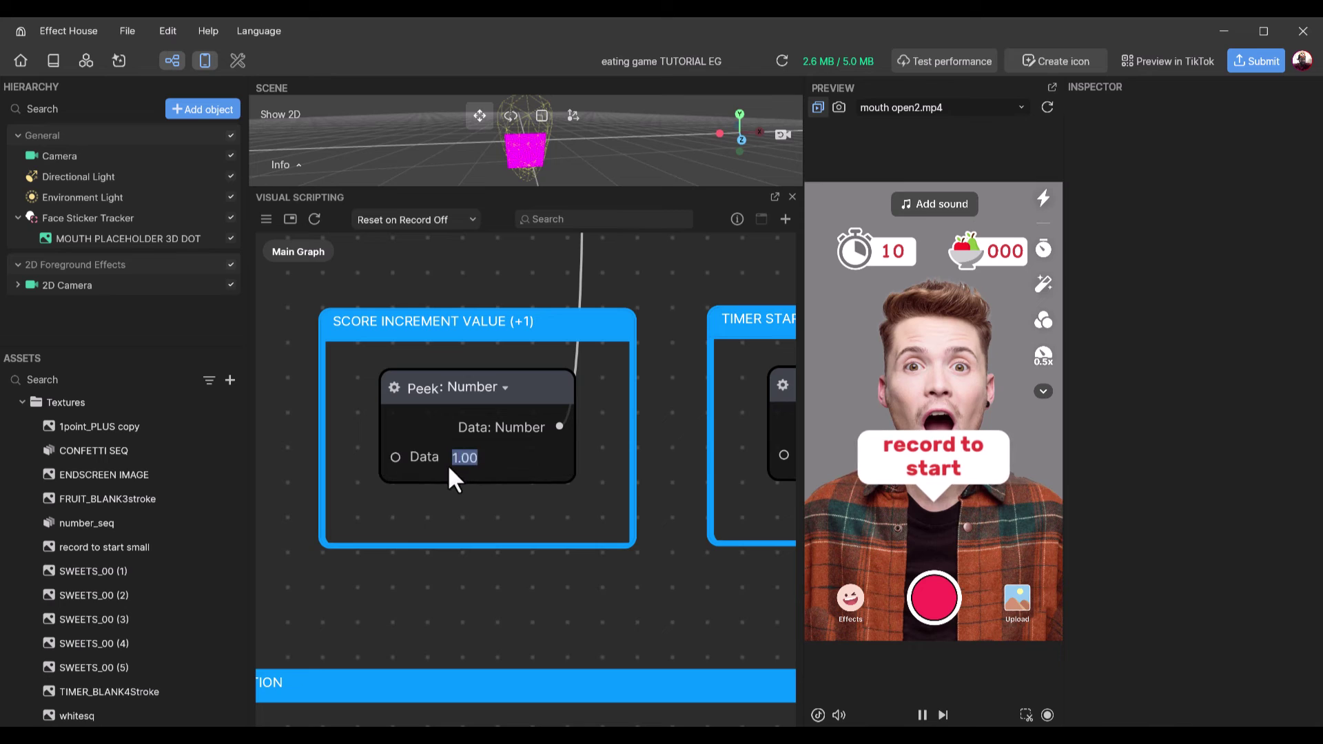
{"action": "type", "text": "5"}
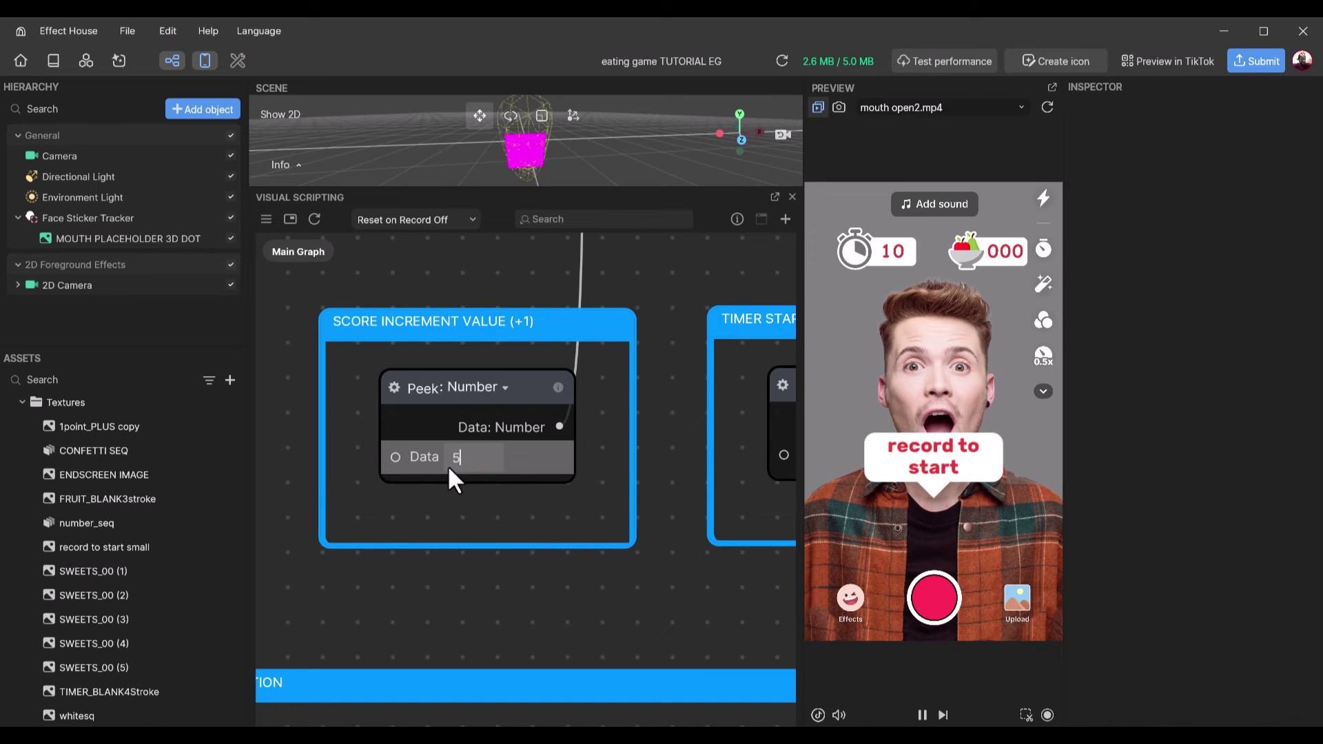
{"action": "left_click", "coordinate": [552, 580]}
{"action": "left_click_drag", "start_coordinate": [590, 596], "coordinate": [518, 333]}
{"action": "scroll", "coordinate": [518, 333], "scroll_direction": "down", "scroll_amount": 3}
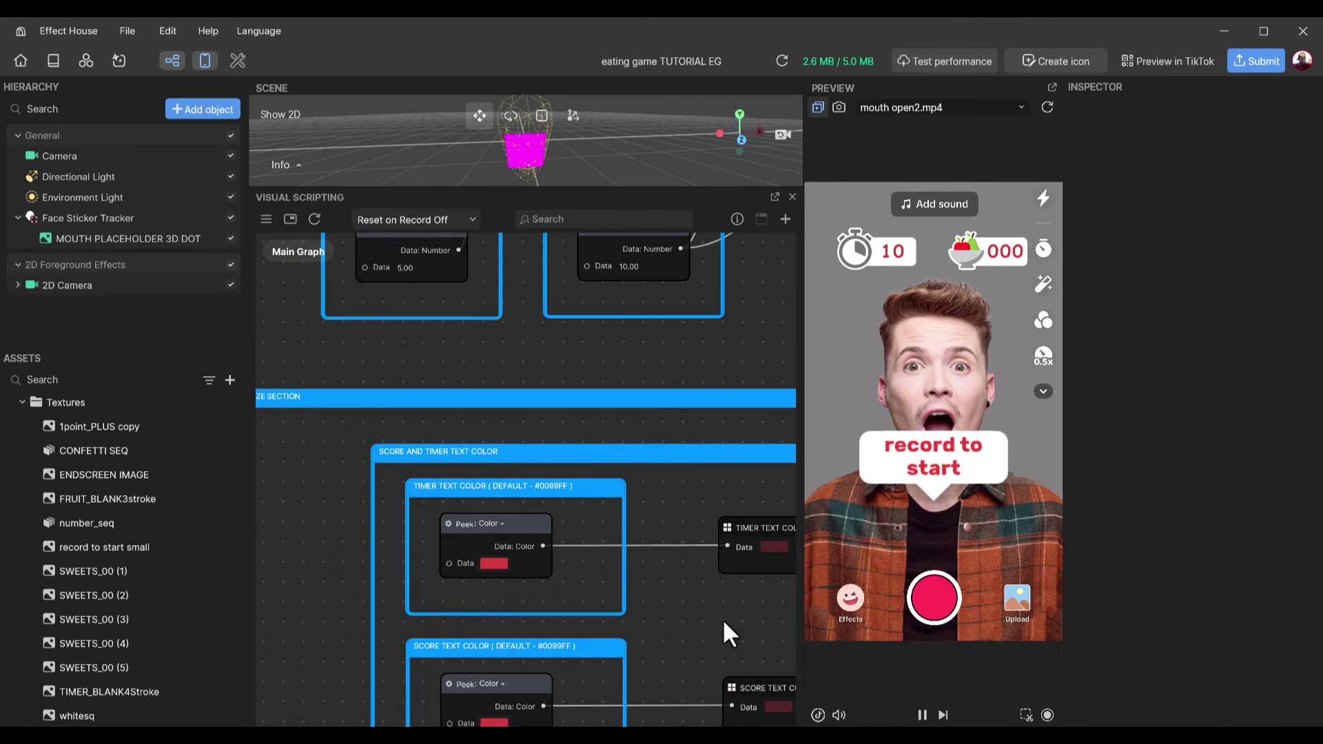
- Import the SCORE COUNT PLUS 5.png image into the Textures assets to replace the +1 score graphic
{"action": "left_click_drag", "start_coordinate": [734, 609], "coordinate": [573, 370]}
{"action": "left_click_drag", "start_coordinate": [605, 663], "coordinate": [479, 297]}
{"action": "scroll", "coordinate": [580, 432], "scroll_direction": "down", "scroll_amount": 3}
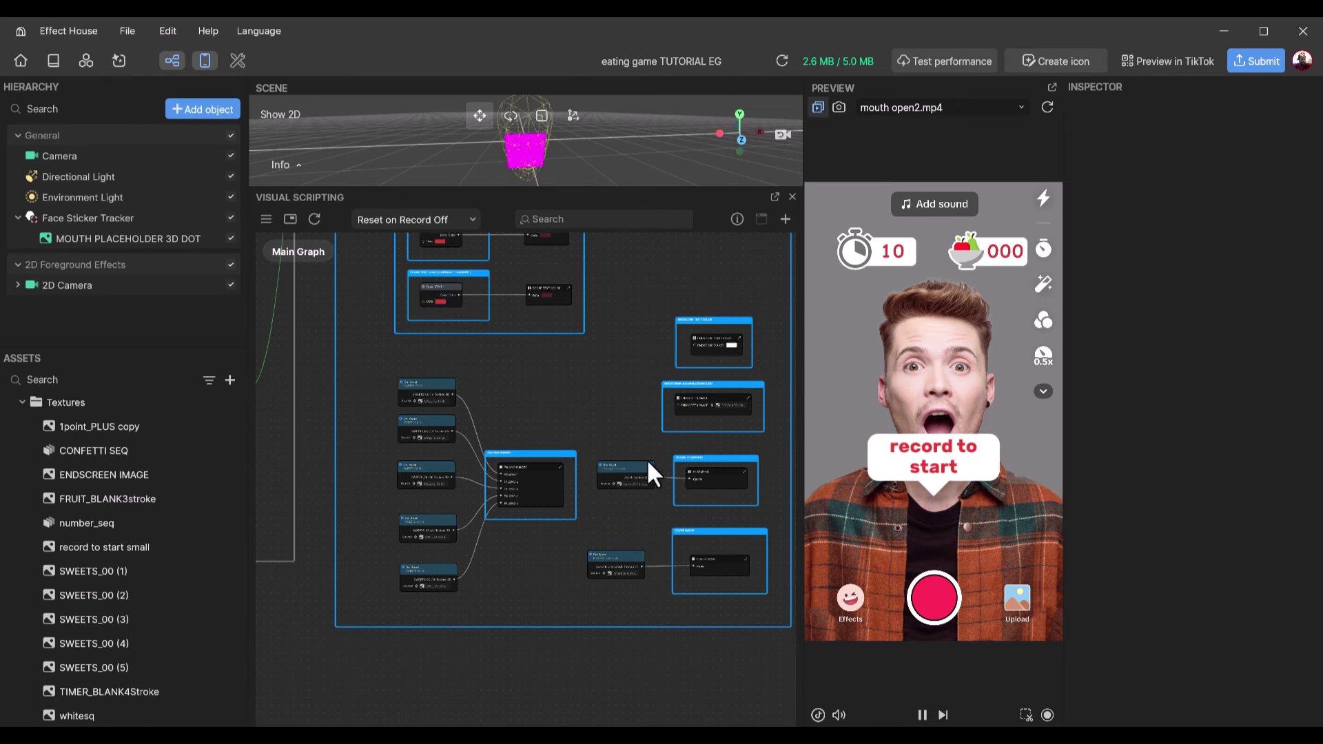
{"action": "scroll", "coordinate": [697, 486], "scroll_direction": "up", "scroll_amount": 5}
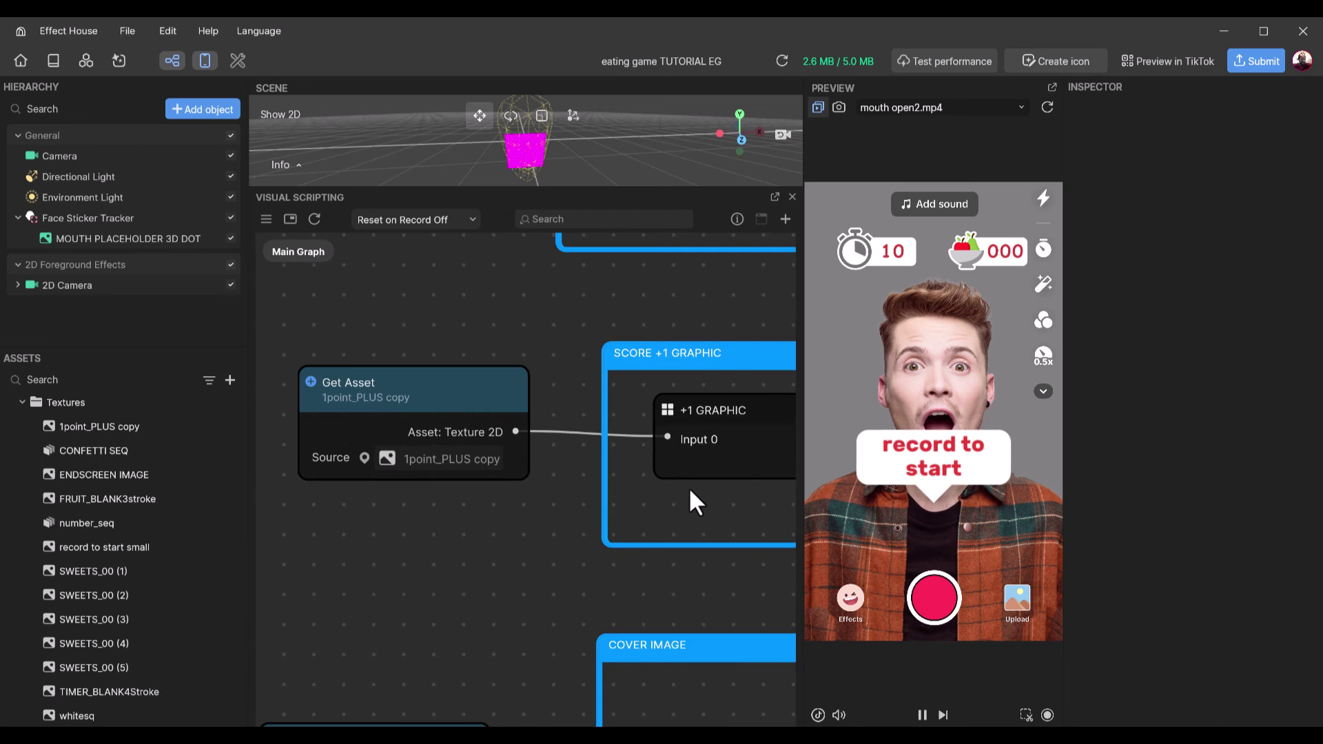
{"action": "left_click_drag", "start_coordinate": [475, 503], "coordinate": [561, 496]}
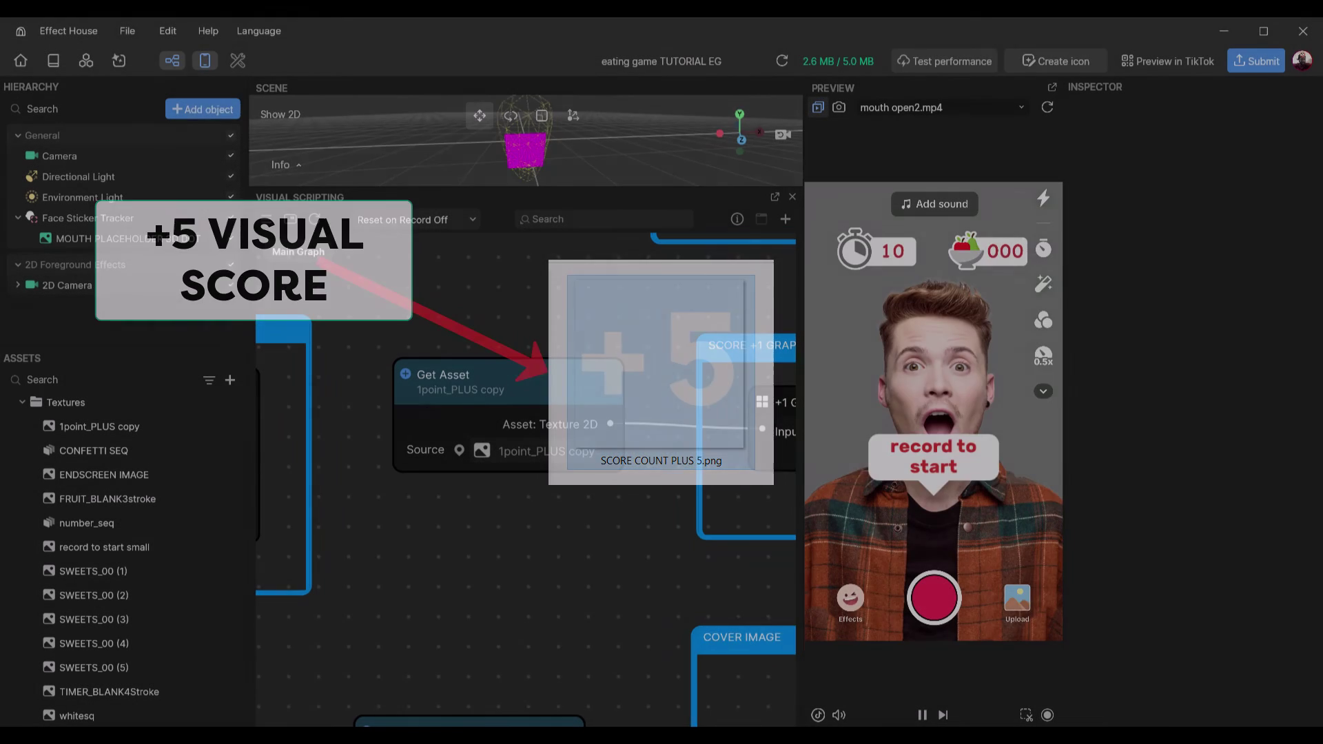
{"action": "left_click_drag", "start_coordinate": [605, 723], "coordinate": [176, 610]}
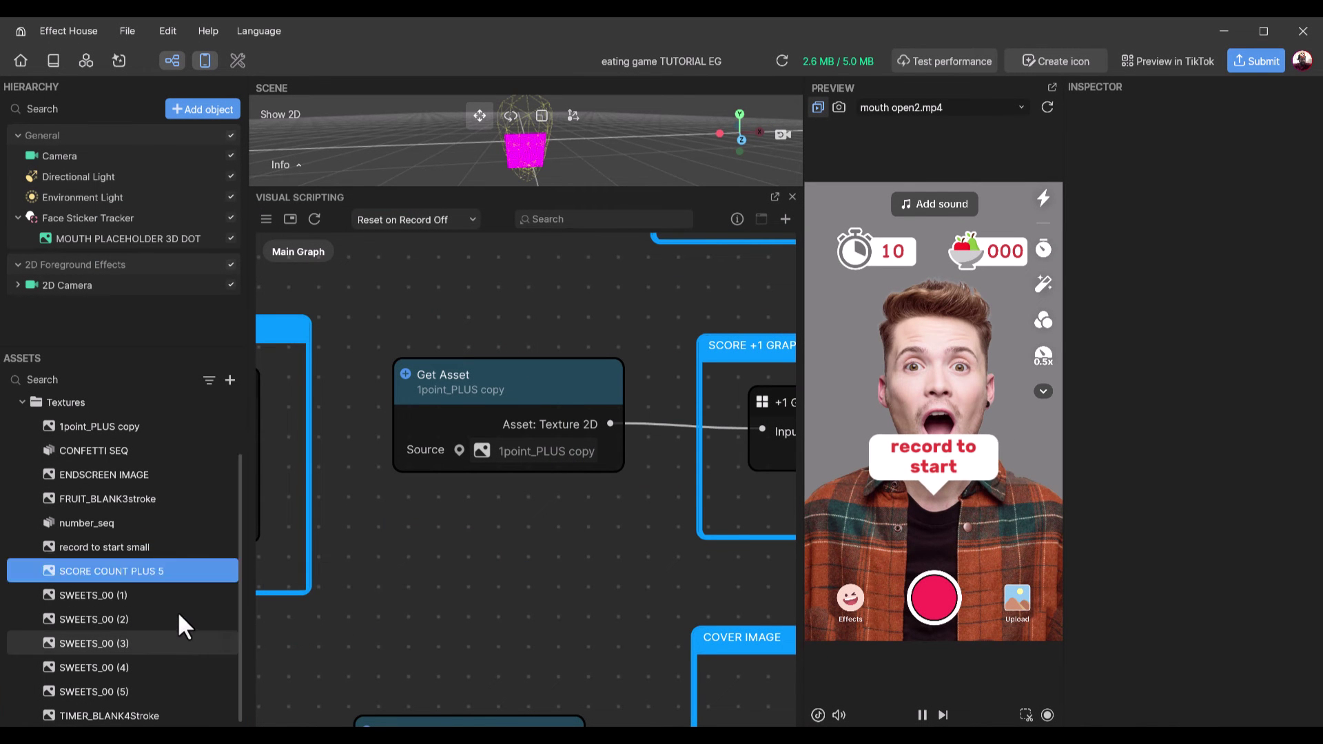
- Set the Compression Type of the SCORE COUNT PLUS 5 texture to None
{"action": "left_click", "coordinate": [106, 568]}
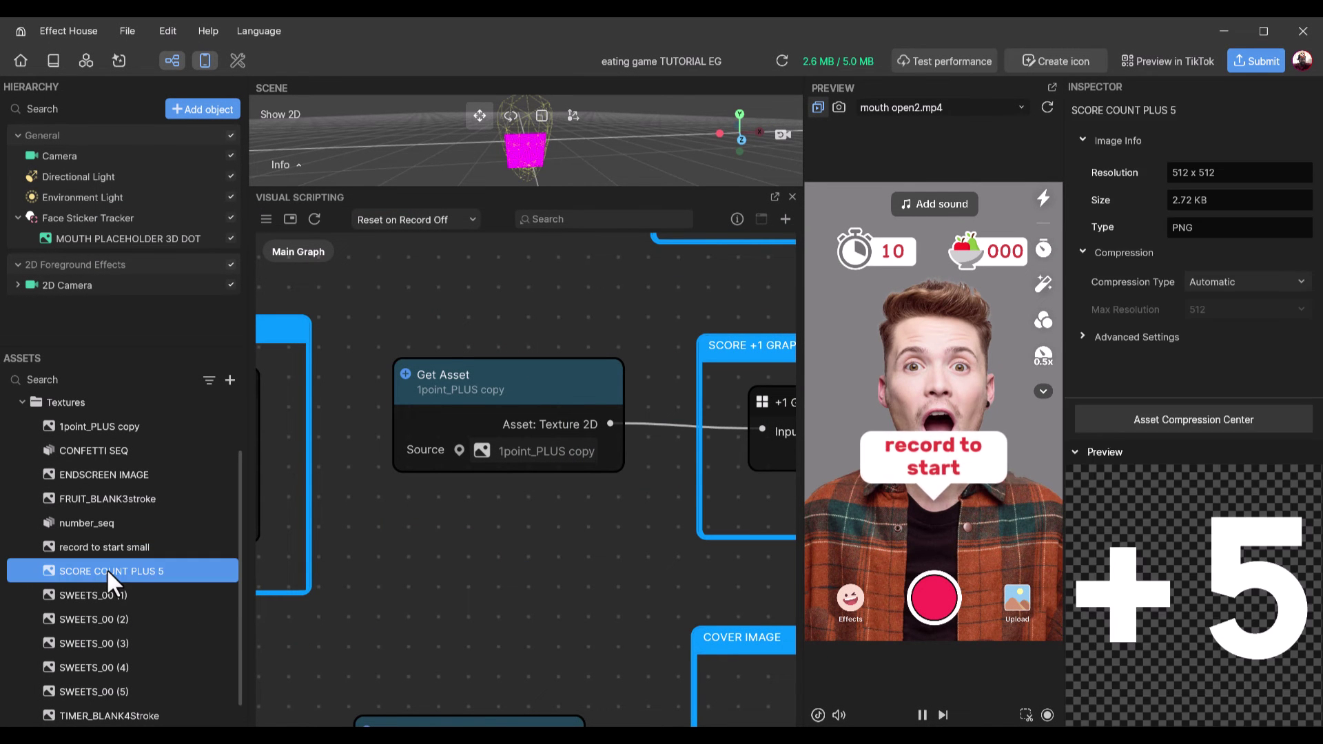
{"action": "left_click", "coordinate": [1268, 281]}
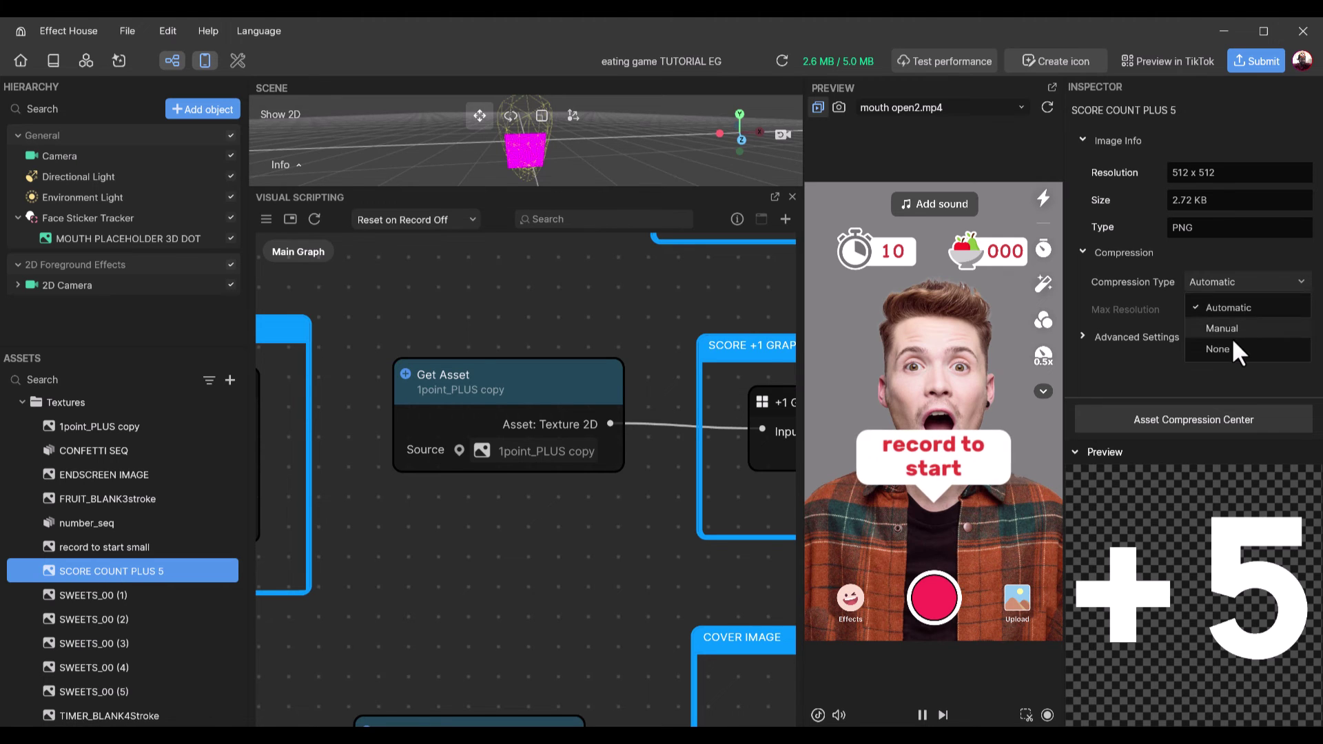
{"action": "left_click", "coordinate": [1230, 348]}
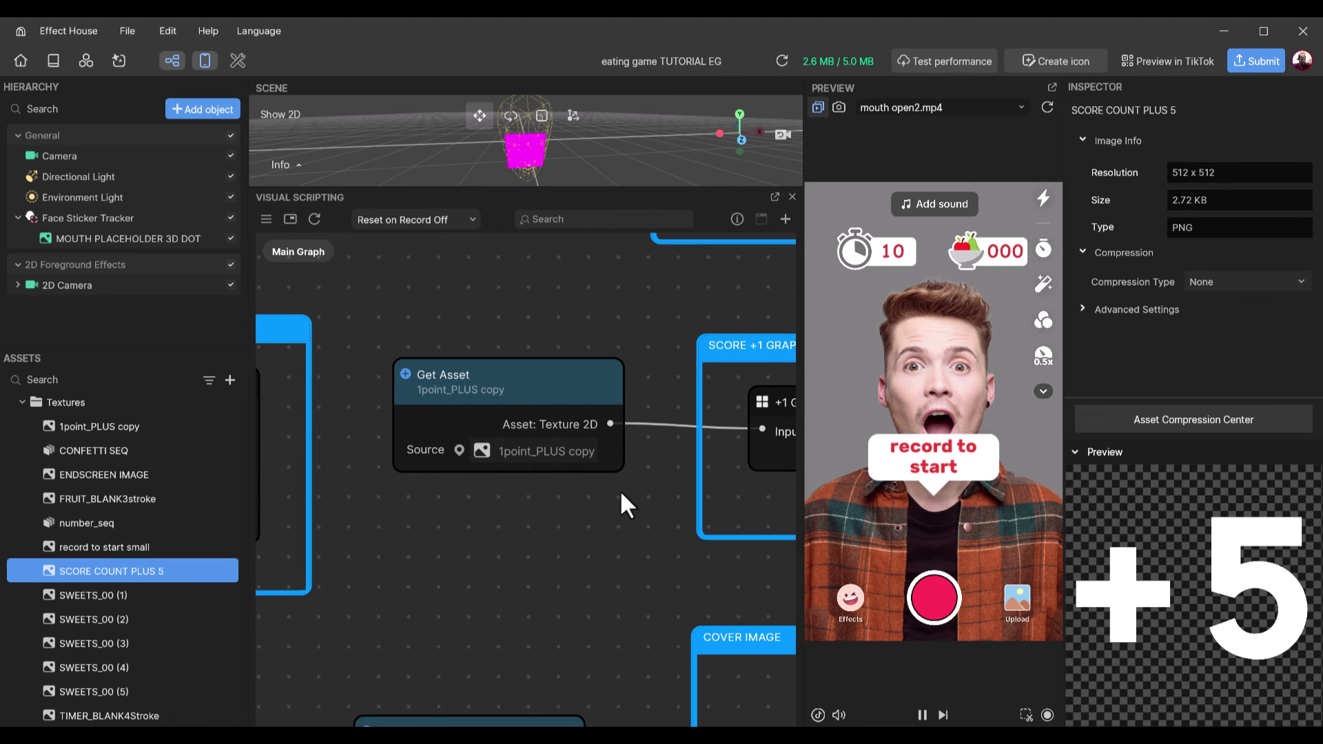
- Set the source of the Get Asset node feeding the SCORE +1 GRAPHIC group to the SCORE COUNT PLUS 5 texture
{"action": "middle_click_drag", "start_coordinate": [643, 481], "coordinate": [585, 478]}
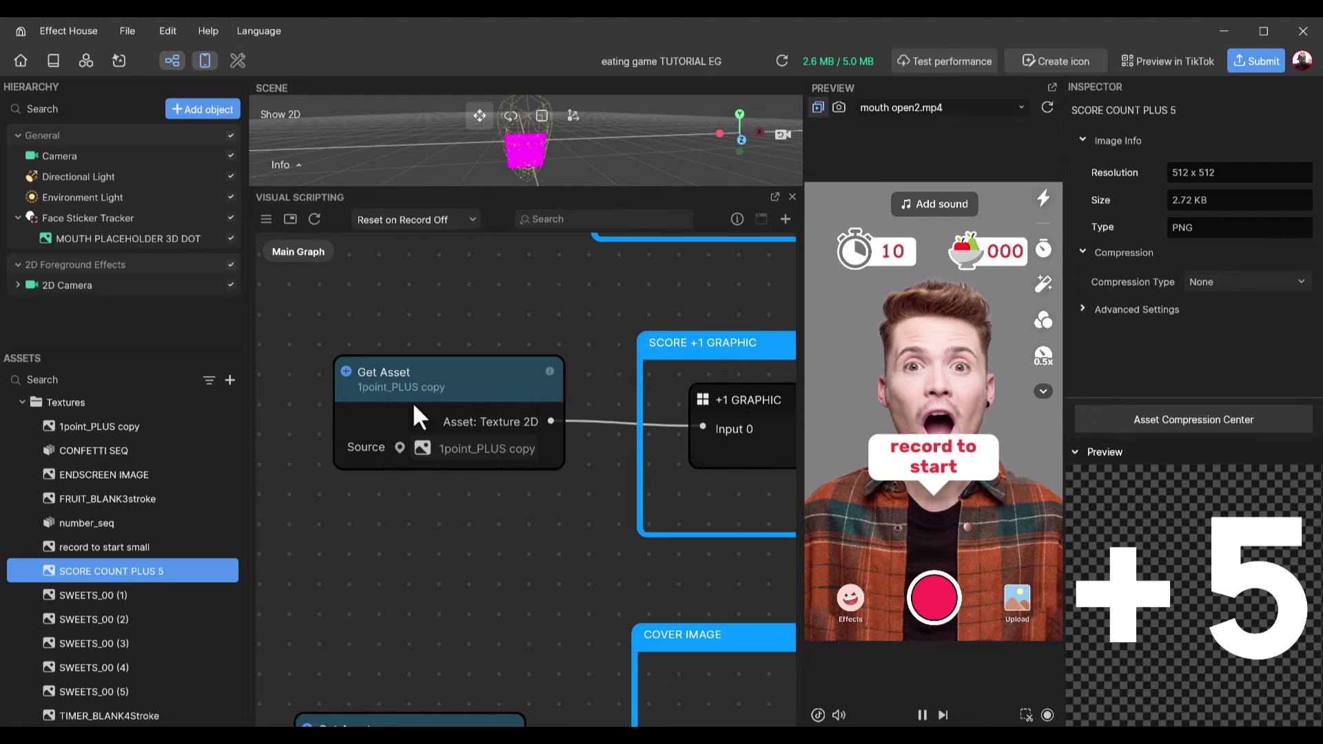
{"action": "left_click", "coordinate": [489, 449]}
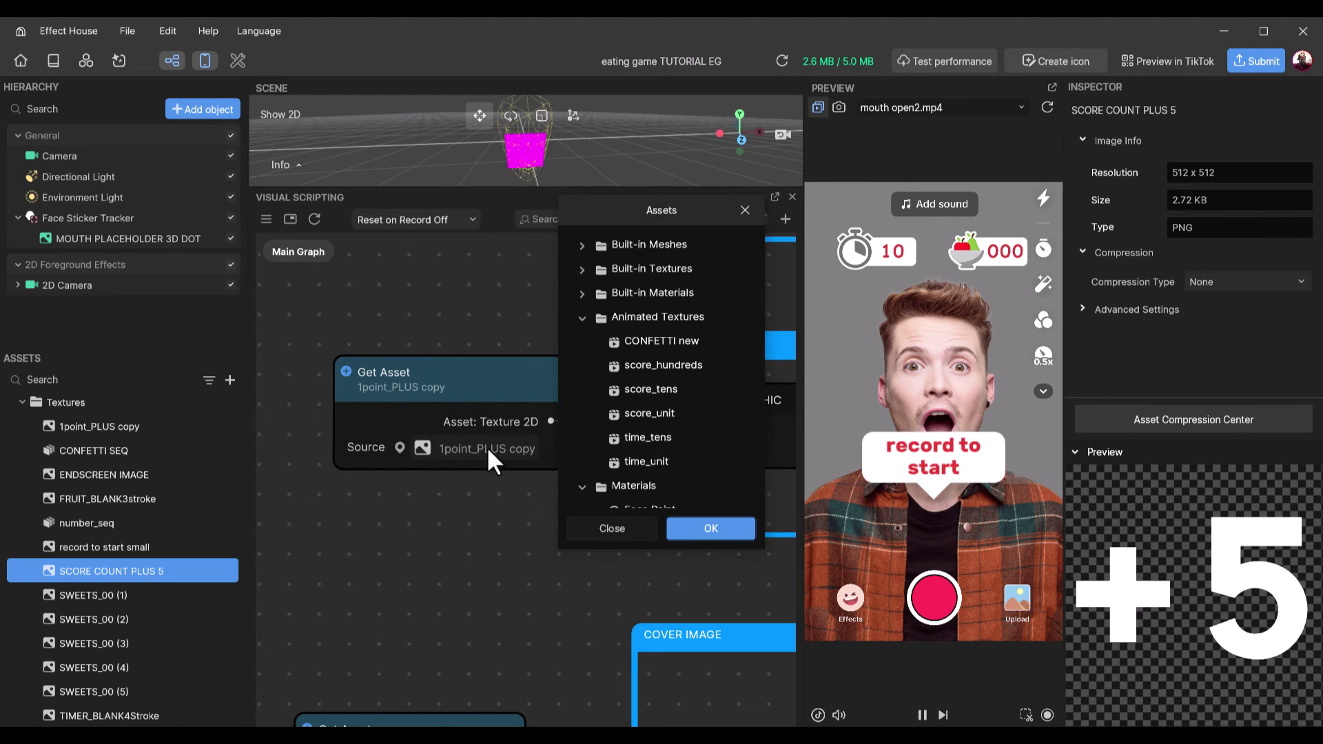
{"action": "scroll", "coordinate": [631, 444], "scroll_direction": "down", "scroll_amount": 3}
{"action": "scroll", "coordinate": [637, 434], "scroll_direction": "down", "scroll_amount": 1}
{"action": "scroll", "coordinate": [651, 419], "scroll_direction": "up", "scroll_amount": 2}
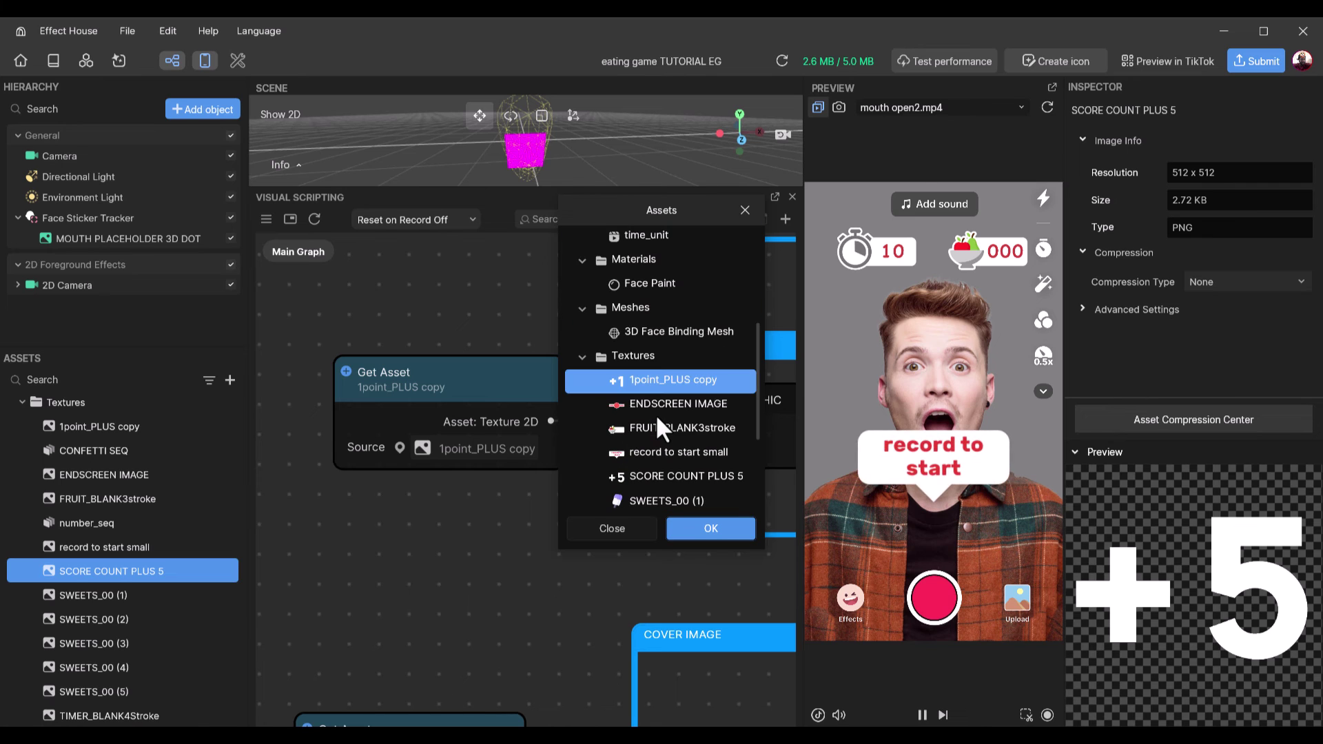
{"action": "double_click", "coordinate": [648, 474]}
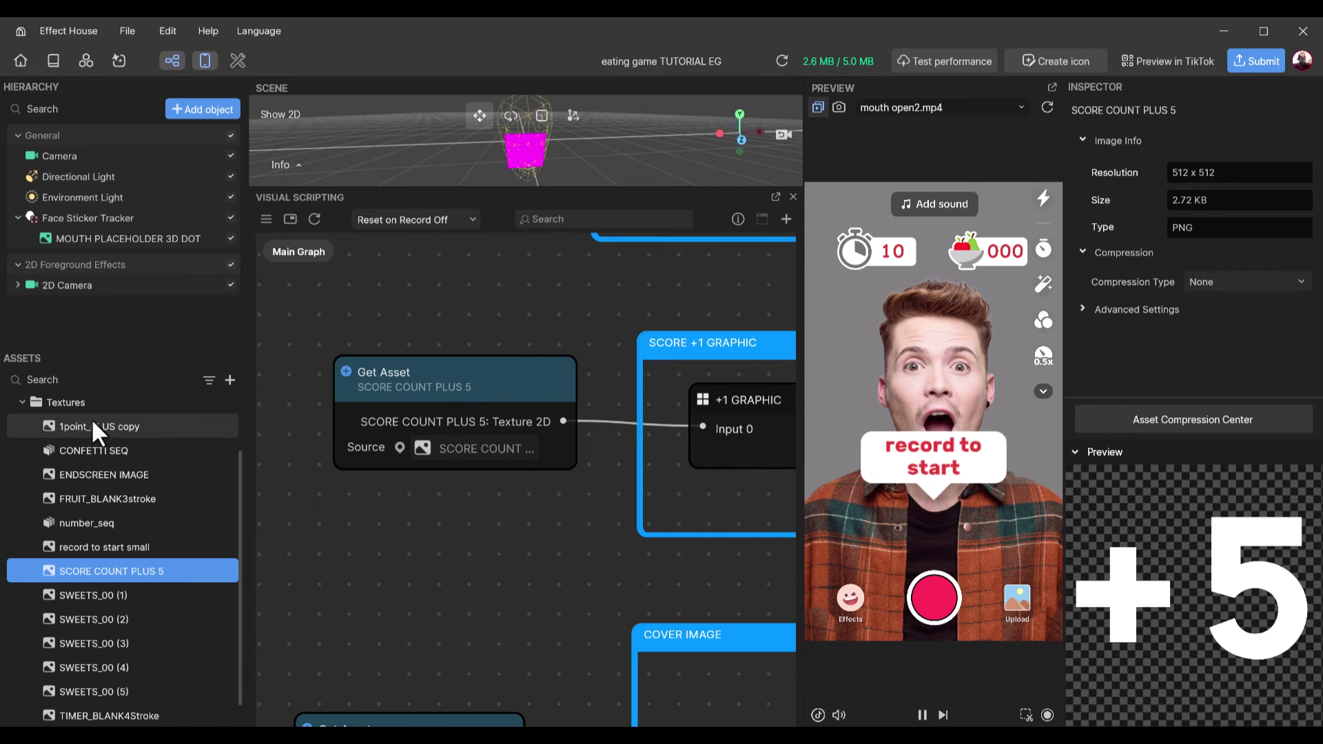
- Delete the old 1point_PLUS copy texture from the assets
{"action": "left_click", "coordinate": [93, 420]}
{"action": "right_click", "coordinate": [92, 418]}
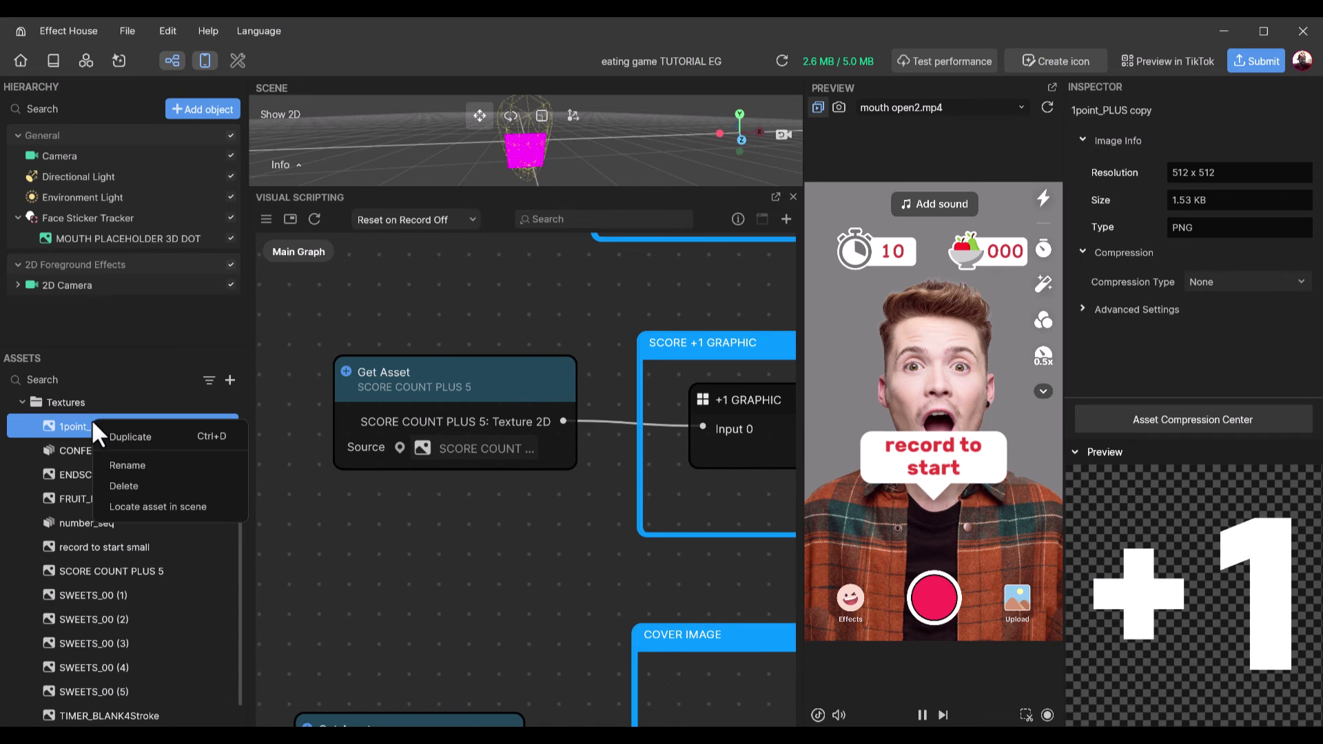
{"action": "left_click", "coordinate": [136, 486]}
{"action": "left_click", "coordinate": [736, 421]}
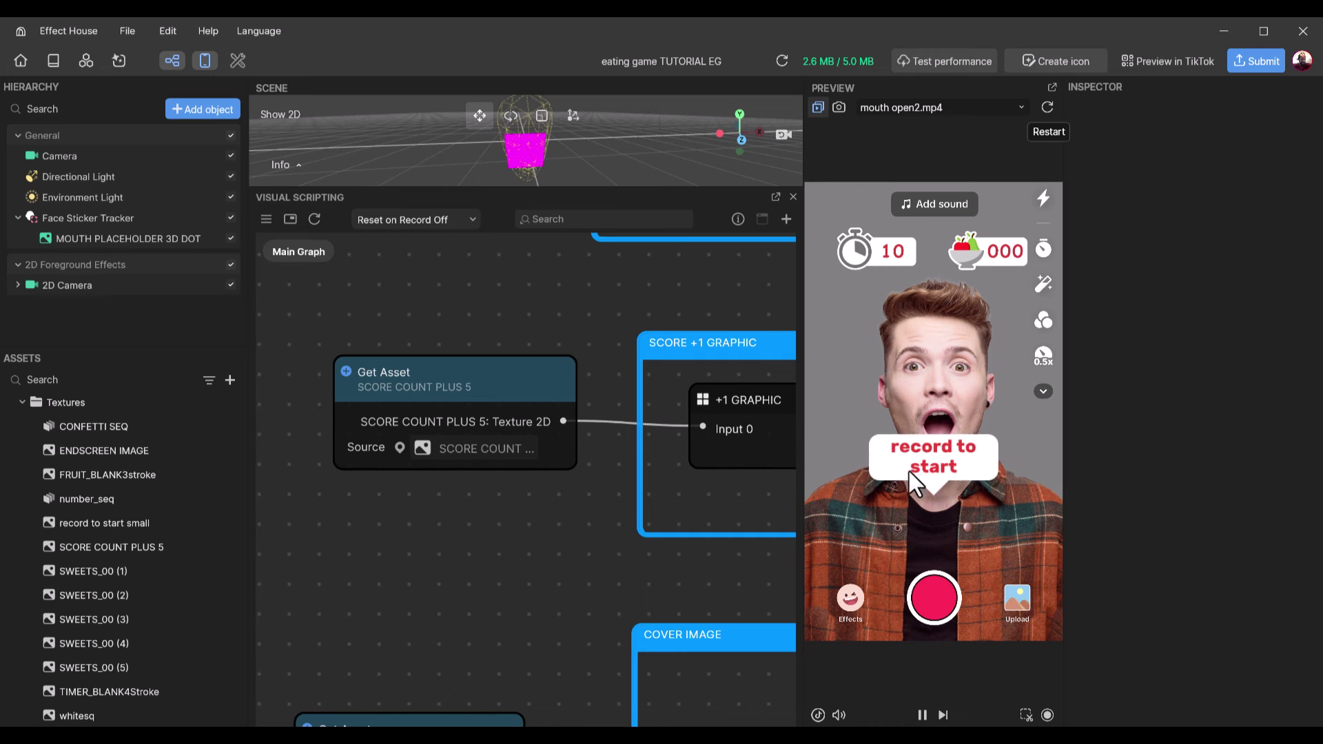
- Run test recordings in the preview to check the +5 score graphic and the rotation of the falling sweets
{"action": "left_click", "coordinate": [925, 598]}
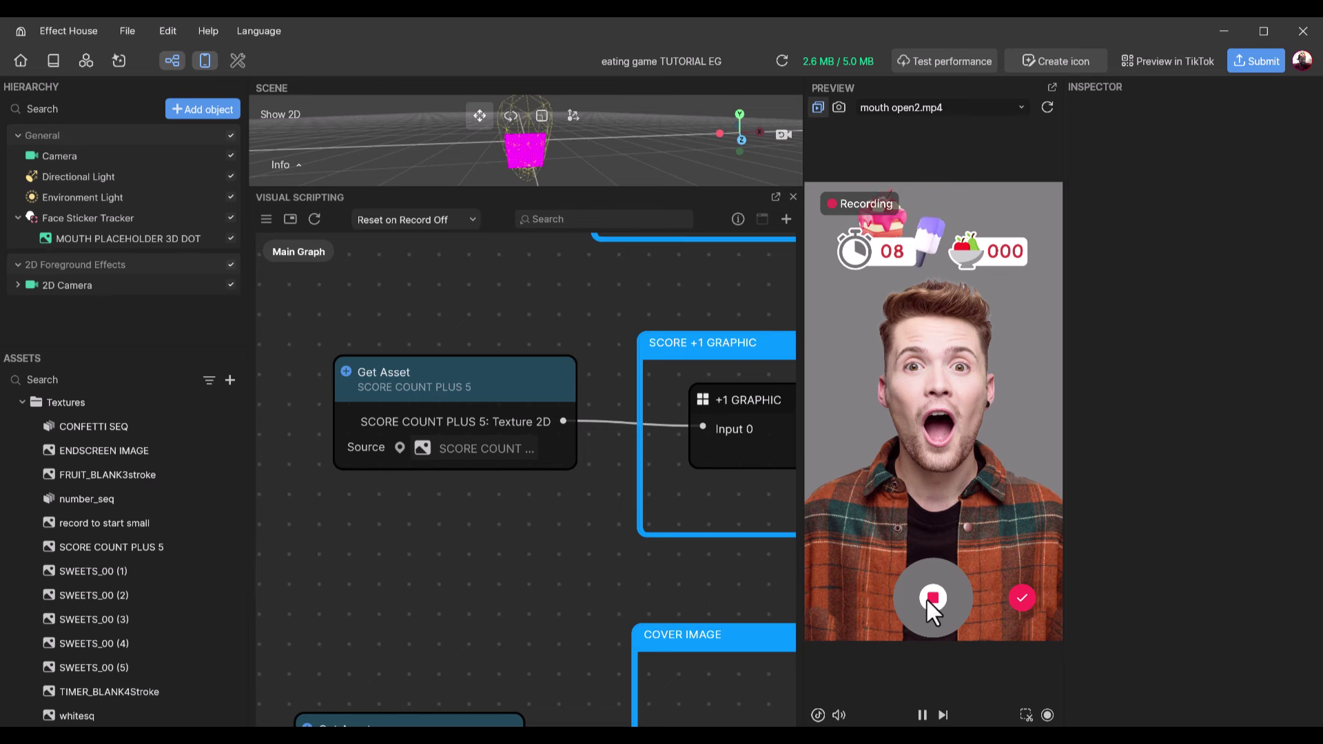
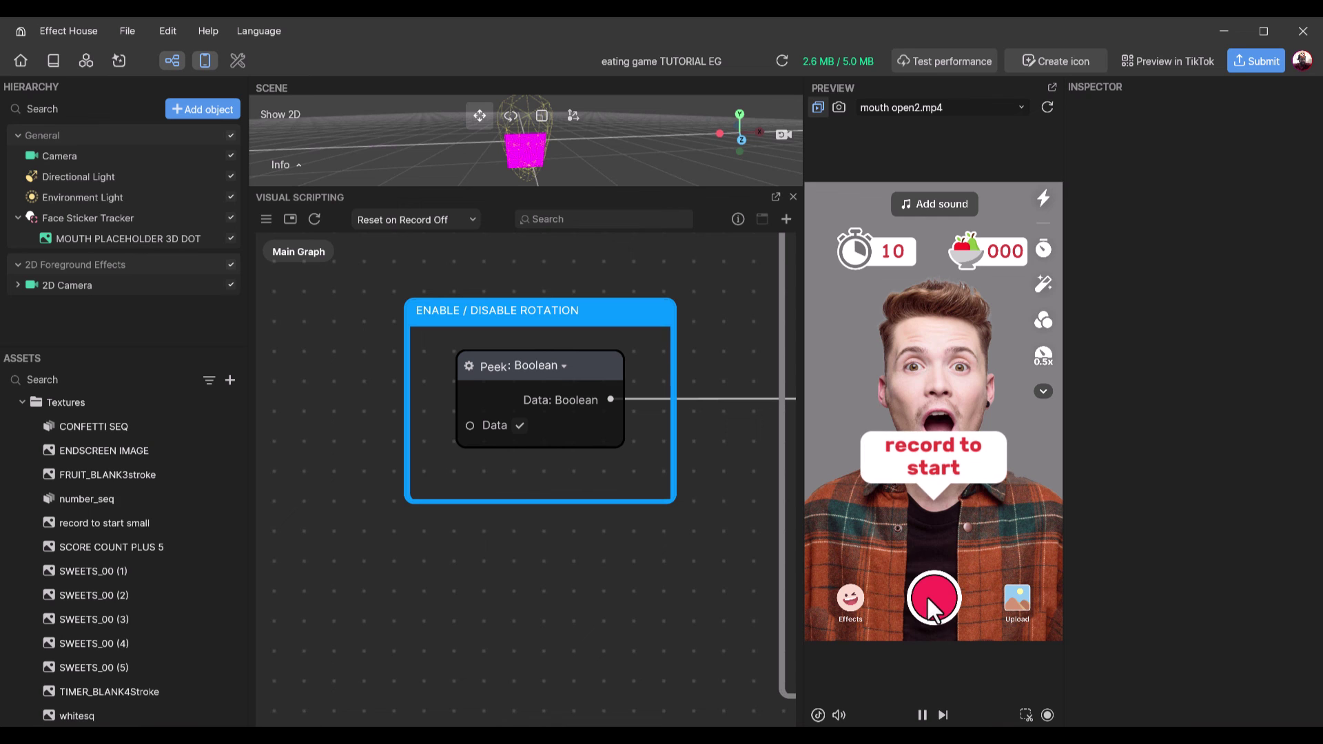
{"action": "left_click", "coordinate": [926, 595]}
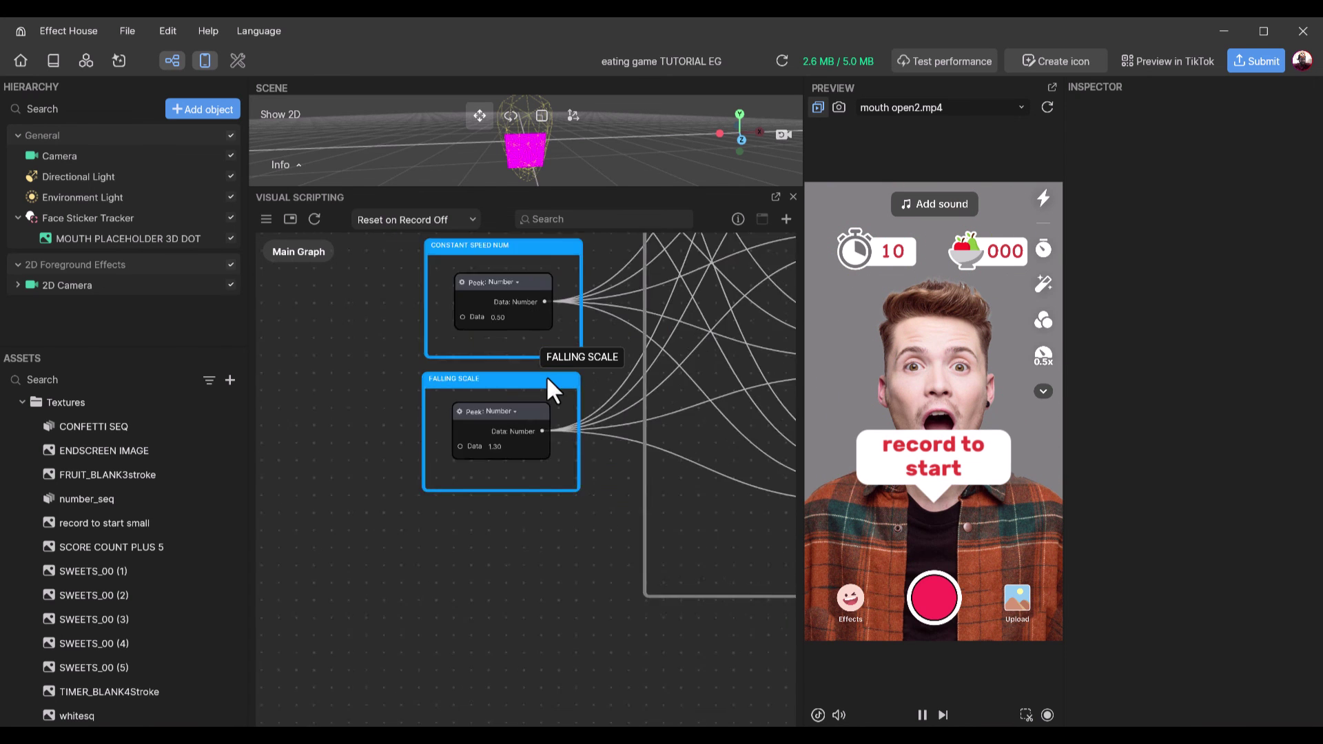
- Set the Data value of the Peek node in the FALLING SCALE group to 1.6 and start a test recording to check it
{"action": "scroll", "coordinate": [545, 375], "scroll_direction": "up", "scroll_amount": 3}
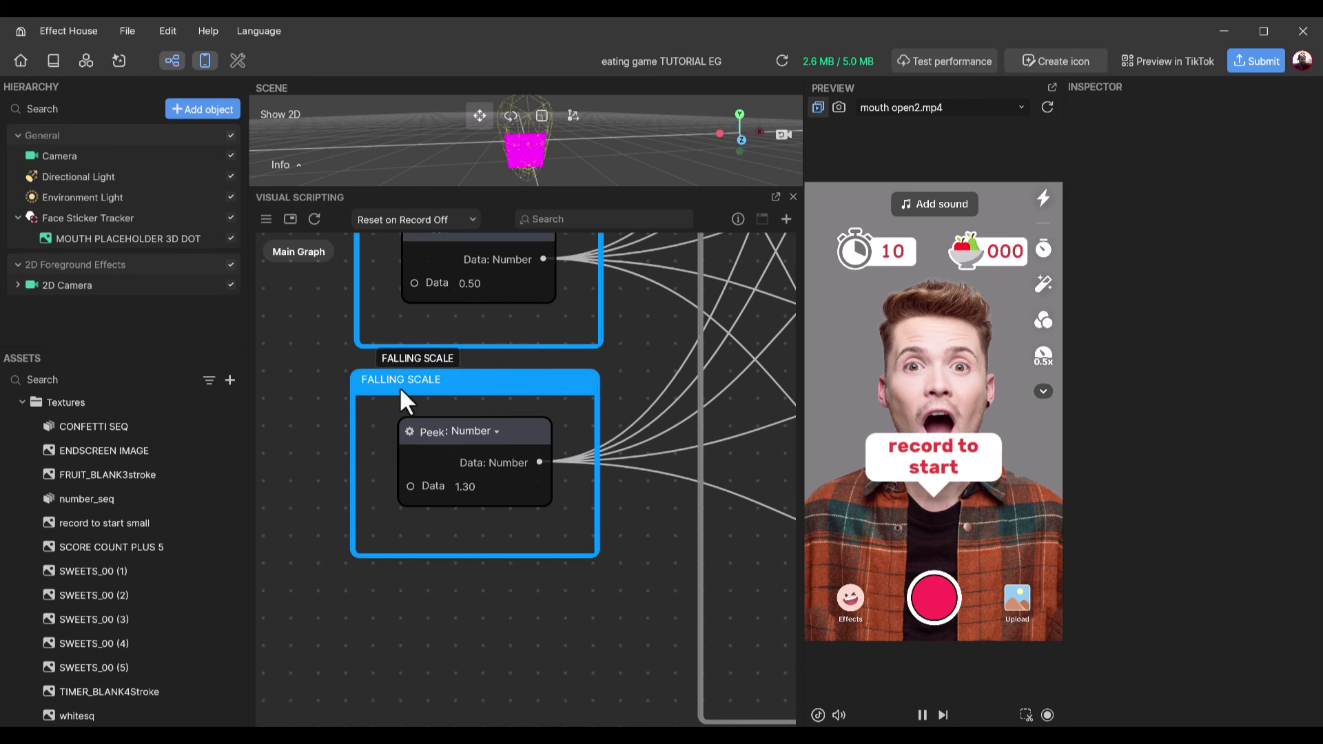
{"action": "left_click", "coordinate": [472, 486]}
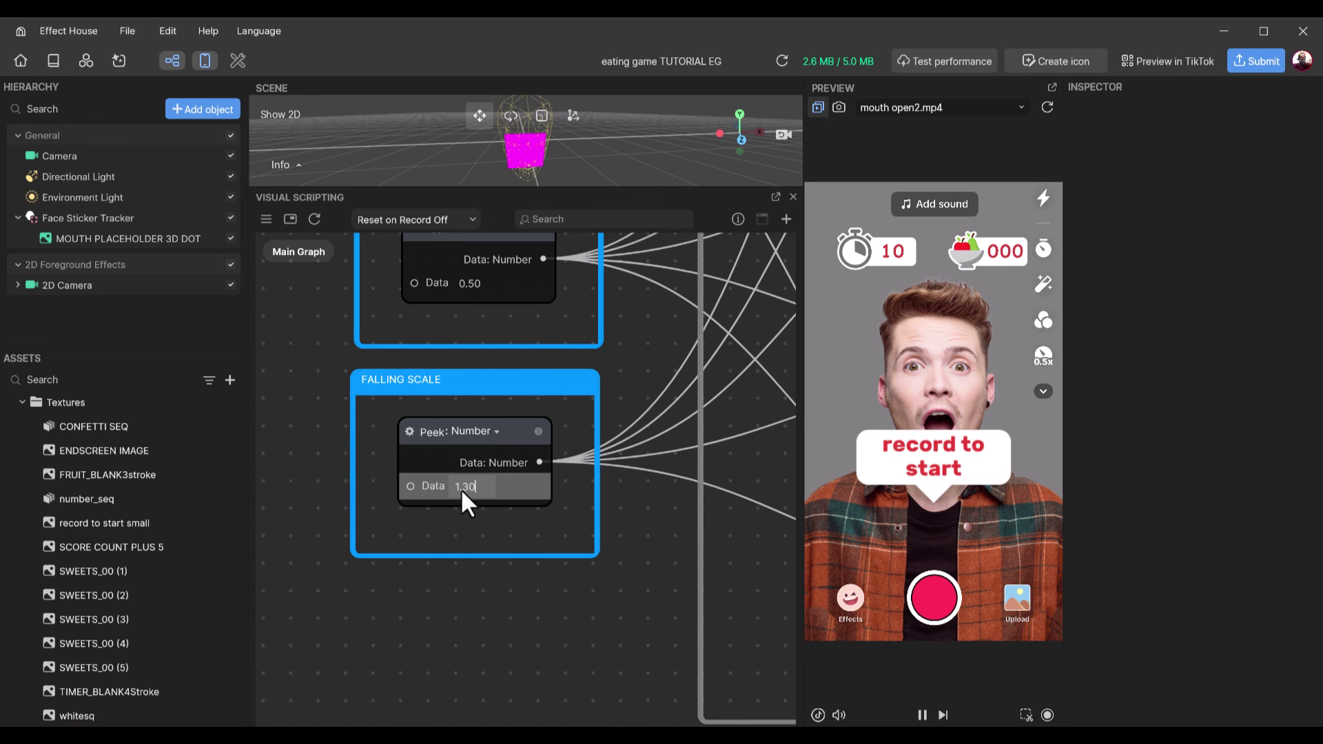
{"action": "key", "text": "BackSpace"}
{"action": "key", "text": "BackSpace"}
{"action": "key", "text": "BackSpace"}
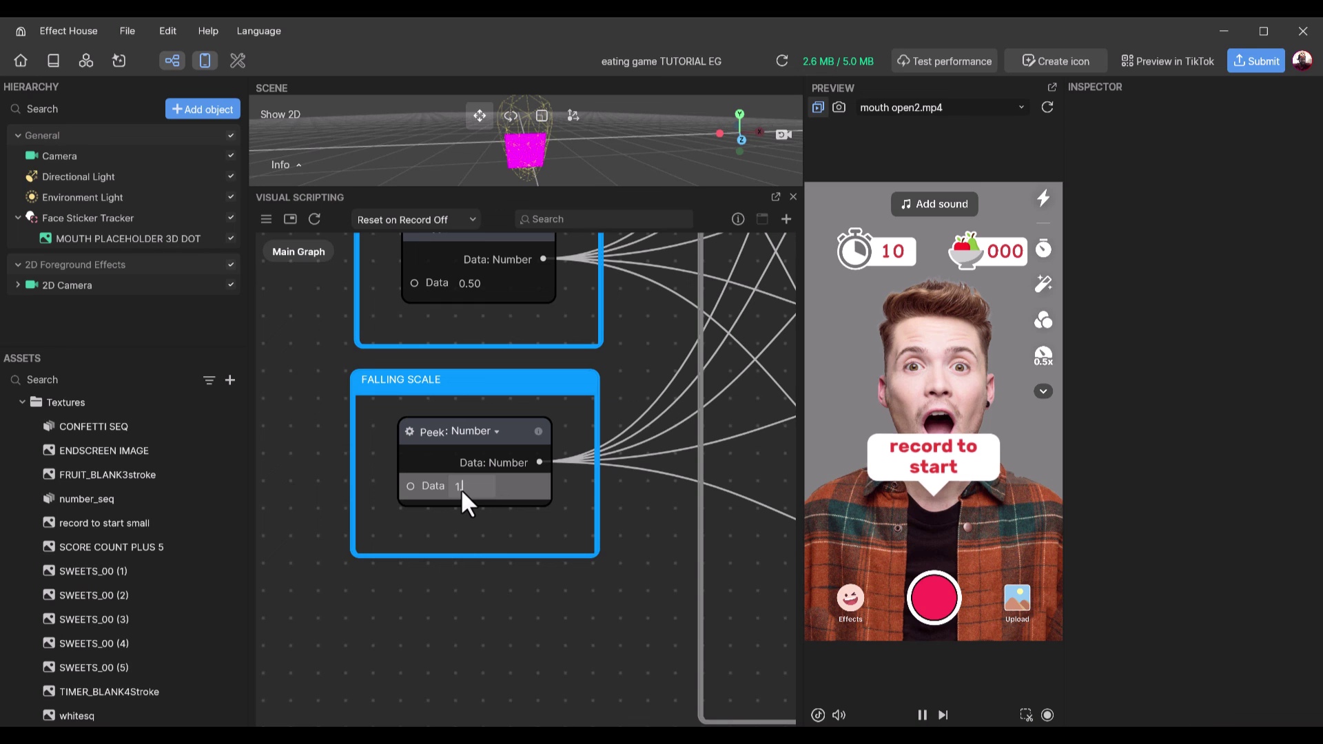
{"action": "type", "text": ".6"}
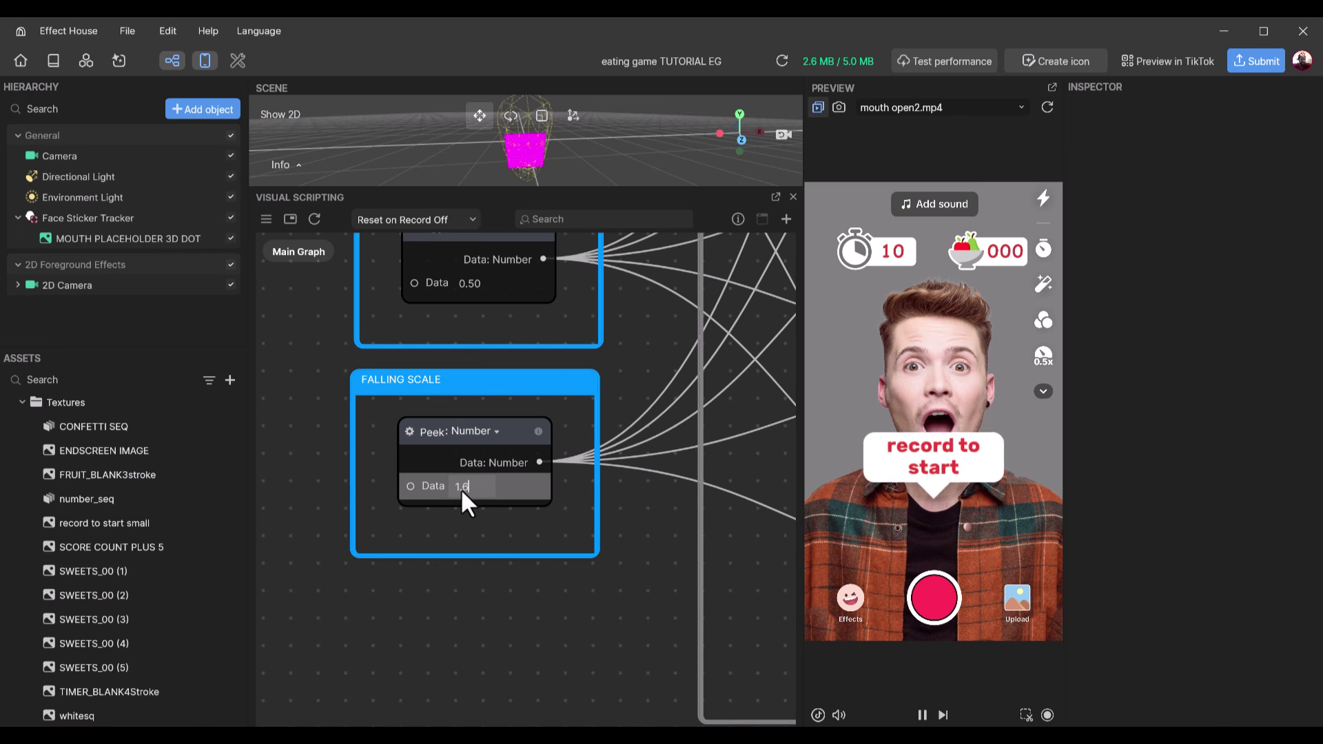
{"action": "key", "text": "Return"}
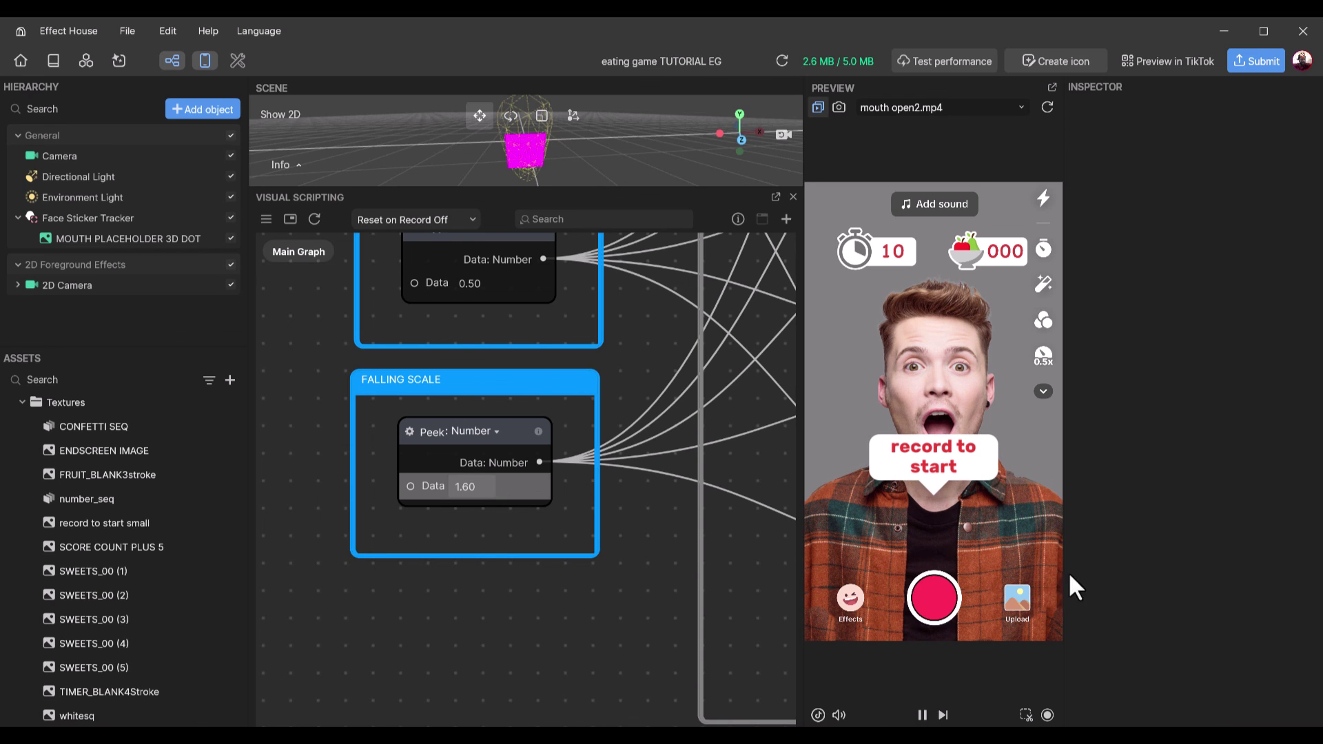
{"action": "left_click", "coordinate": [931, 595]}
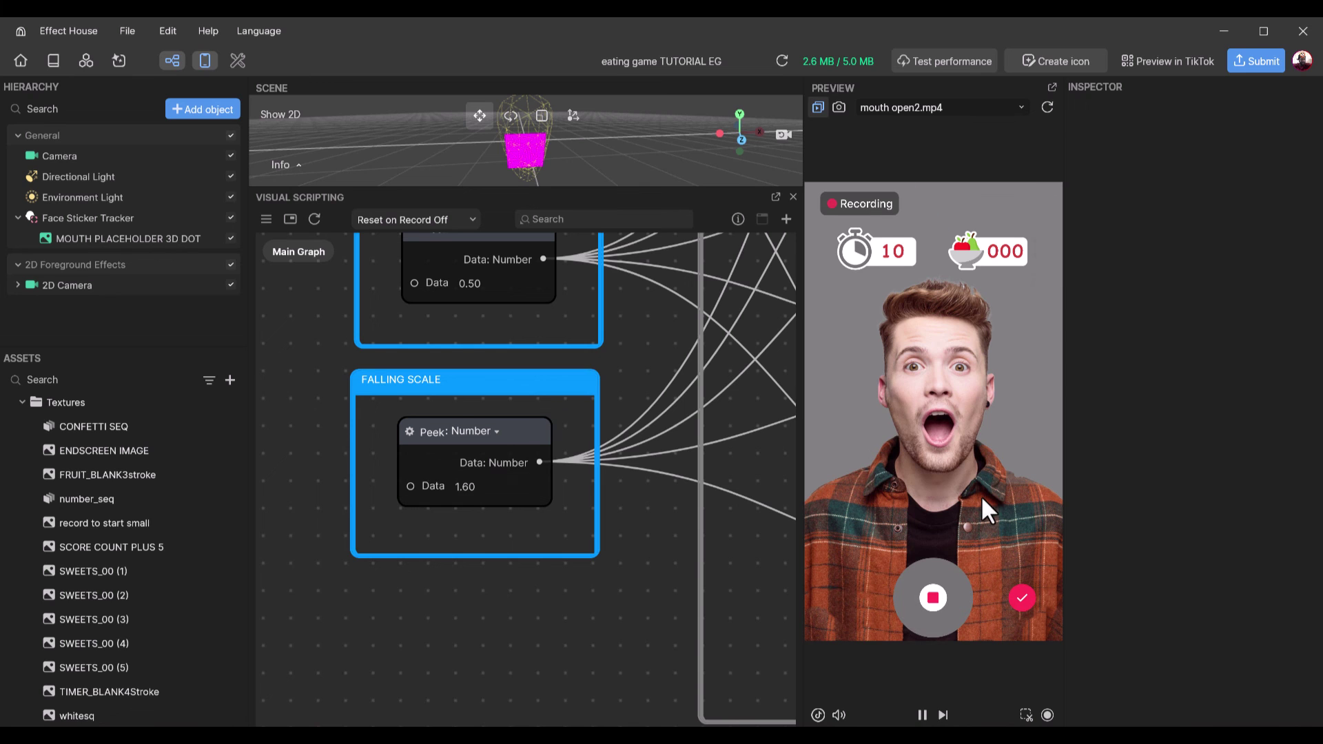